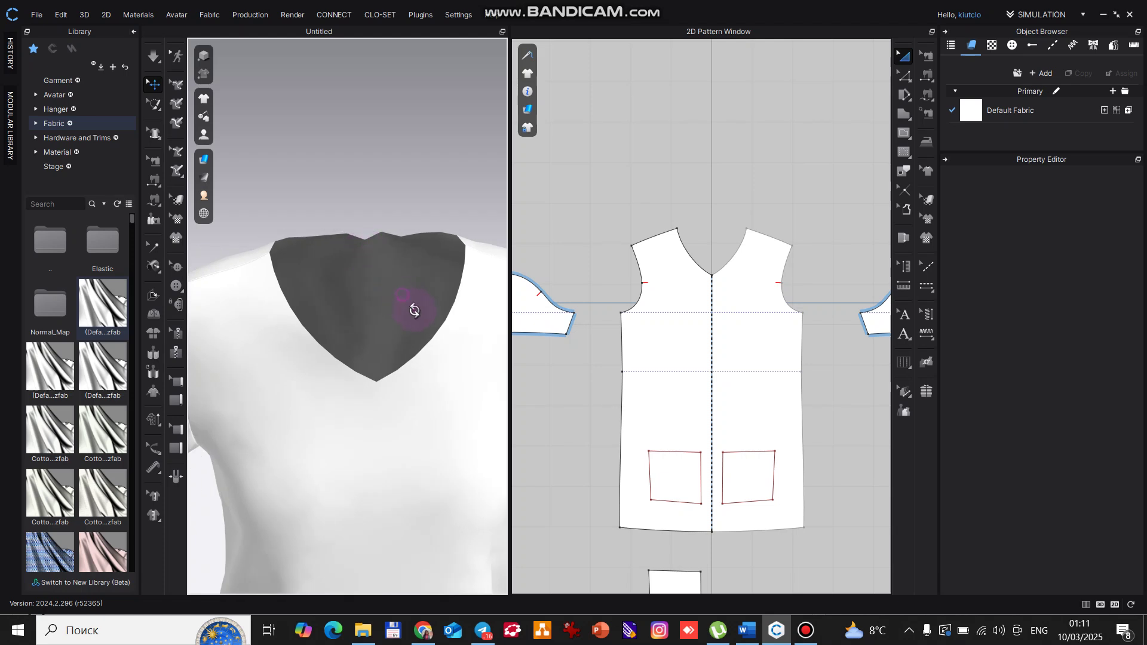
Use the Binding tool to add a binding around the full neckline edge, closing it at its starting point.
right_click_drag(412, 309, 342, 321)
scroll(339, 335, "down", 2)
middle_click_drag(317, 333, 298, 320)
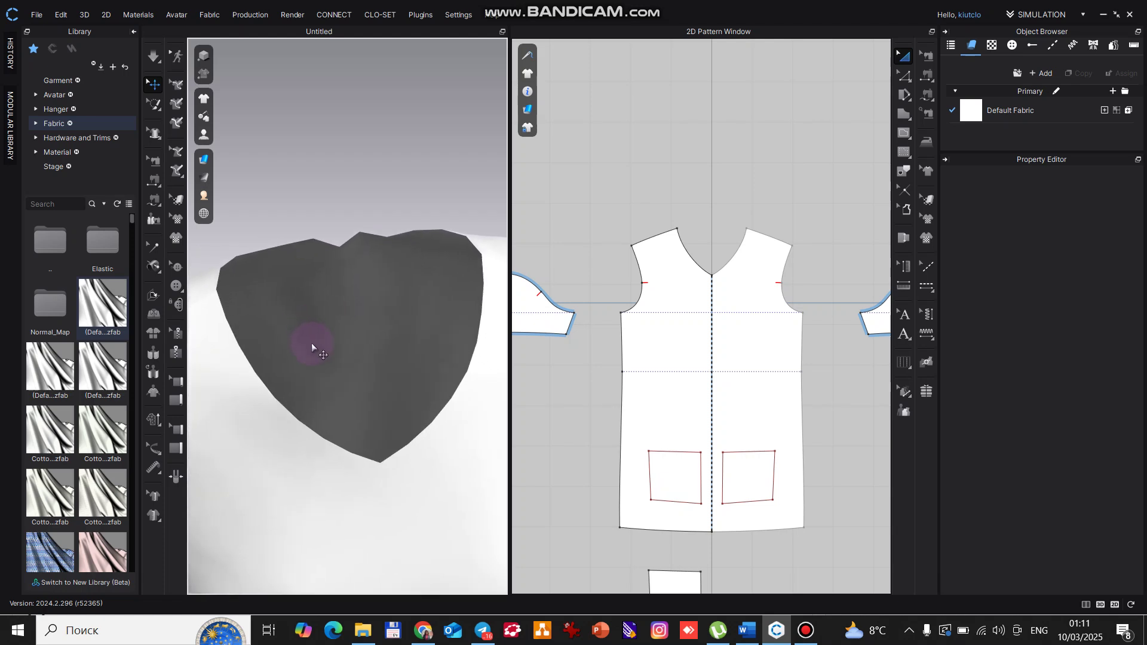
right_click_drag(336, 385, 338, 436)
middle_click_drag(339, 300, 331, 188)
mouse_move(364, 312)
right_mouse_down()
mouse_move(359, 297)
mouse_move(363, 315)
right_mouse_up()
left_click(185, 454)
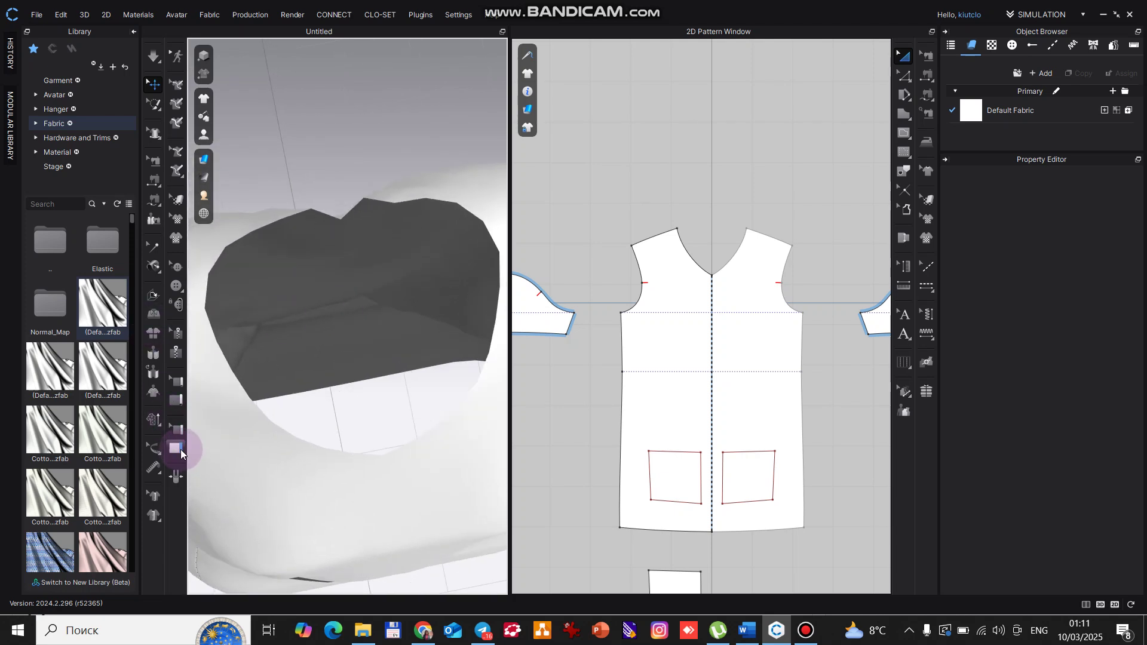
left_click(180, 452)
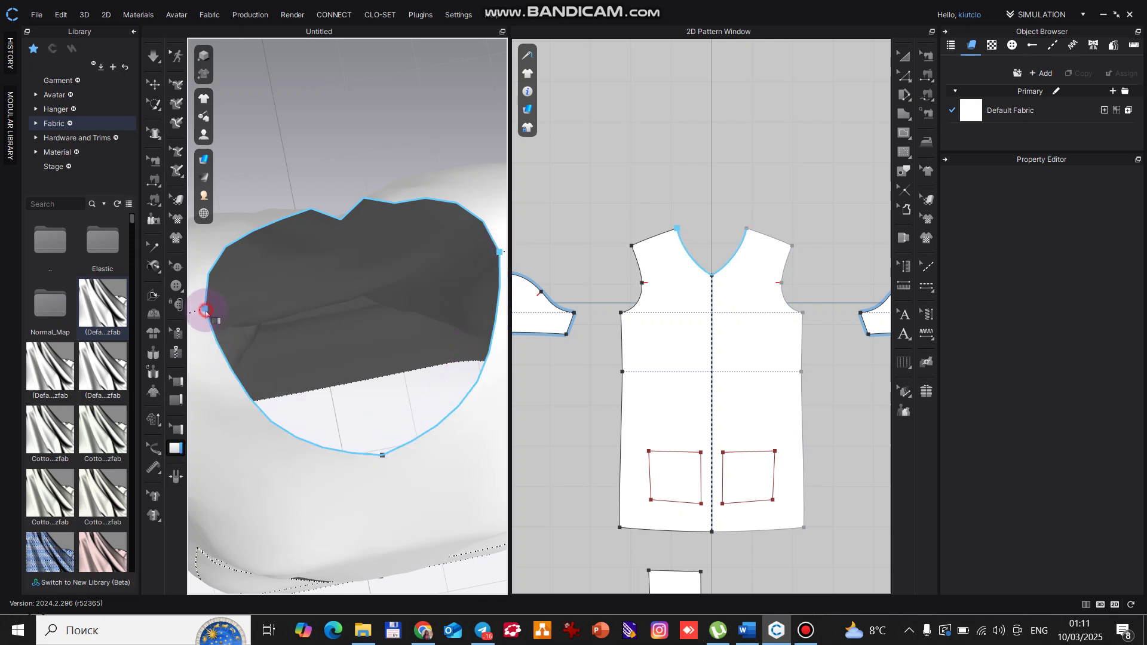
left_click(205, 309)
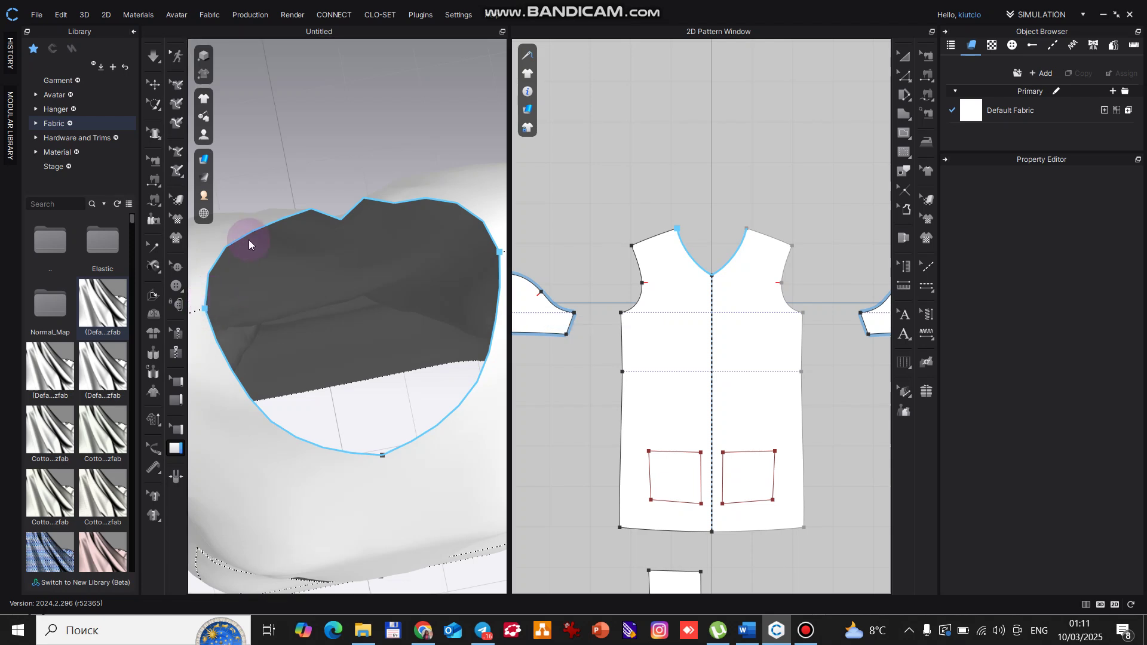
Examine the new neckline binding up close on the pattern and on the garment around the V point.
scroll(688, 285, "up", 4)
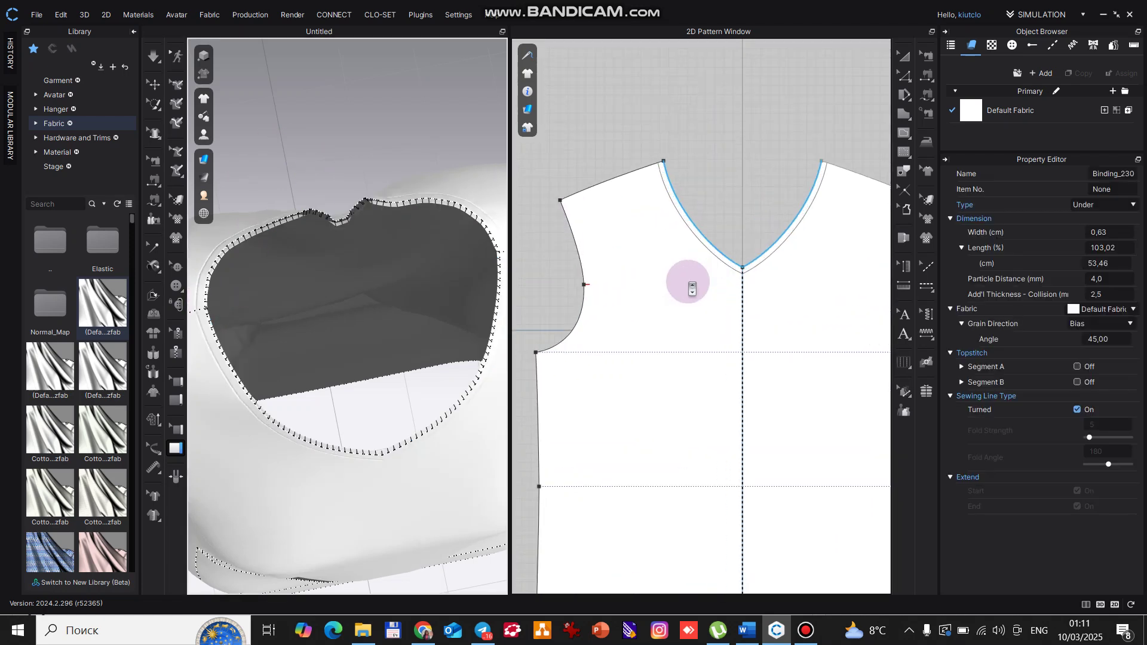
scroll(688, 286, "up", 2)
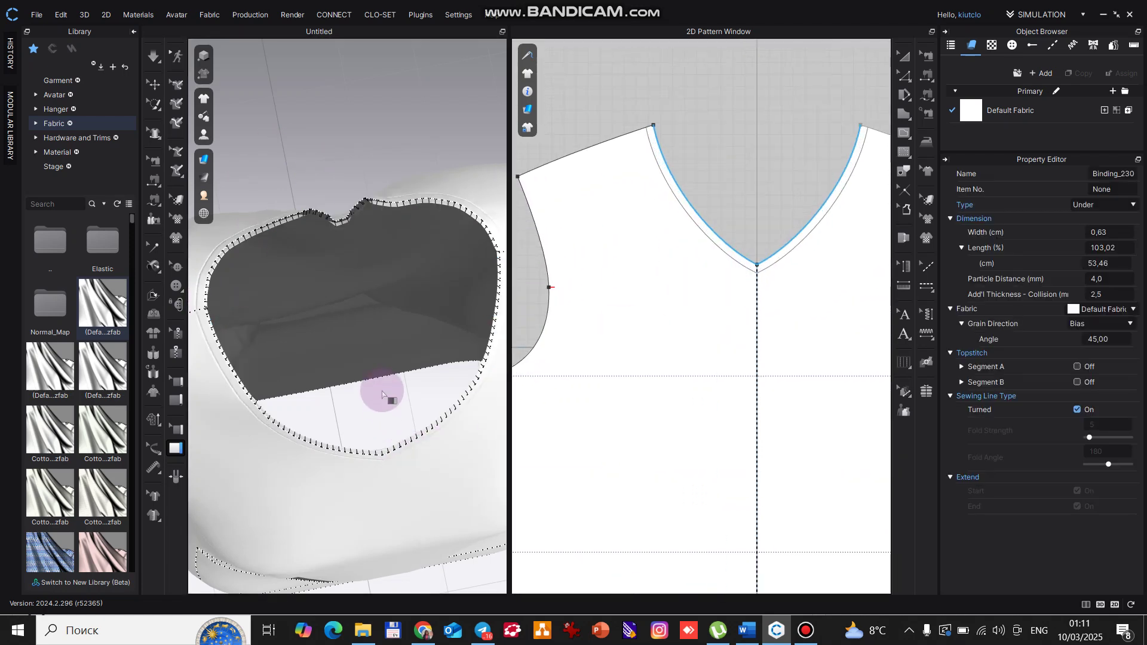
right_click_drag(382, 393, 345, 115)
key("2")
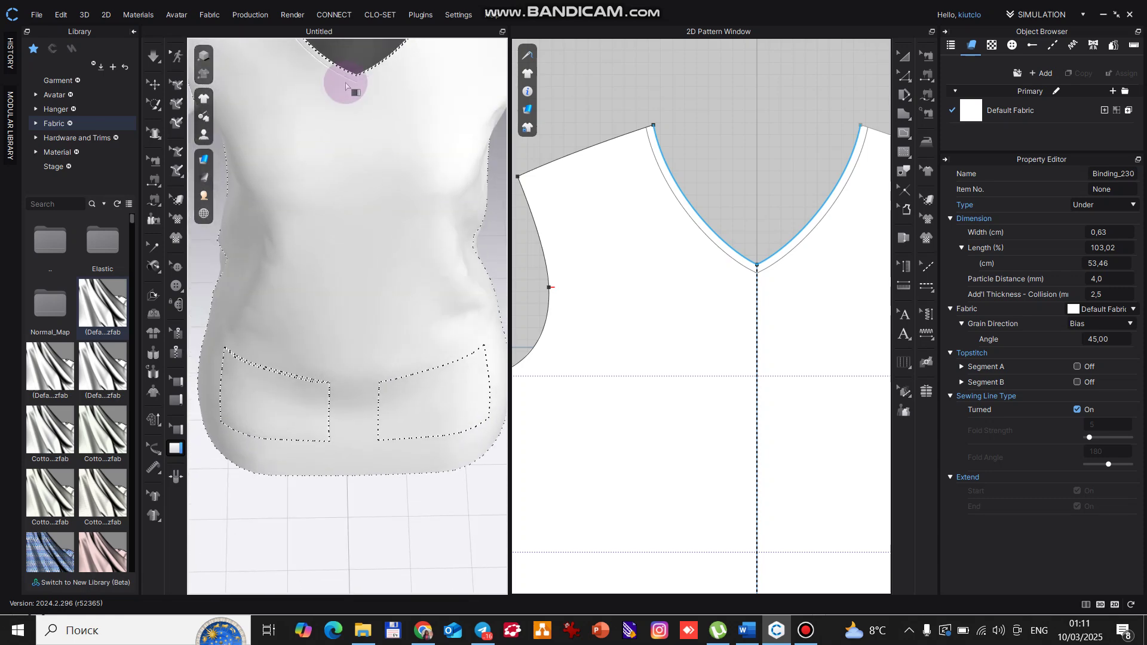
middle_click_drag(353, 86, 346, 265)
scroll(333, 246, "up", 3)
scroll(328, 243, "up", 4)
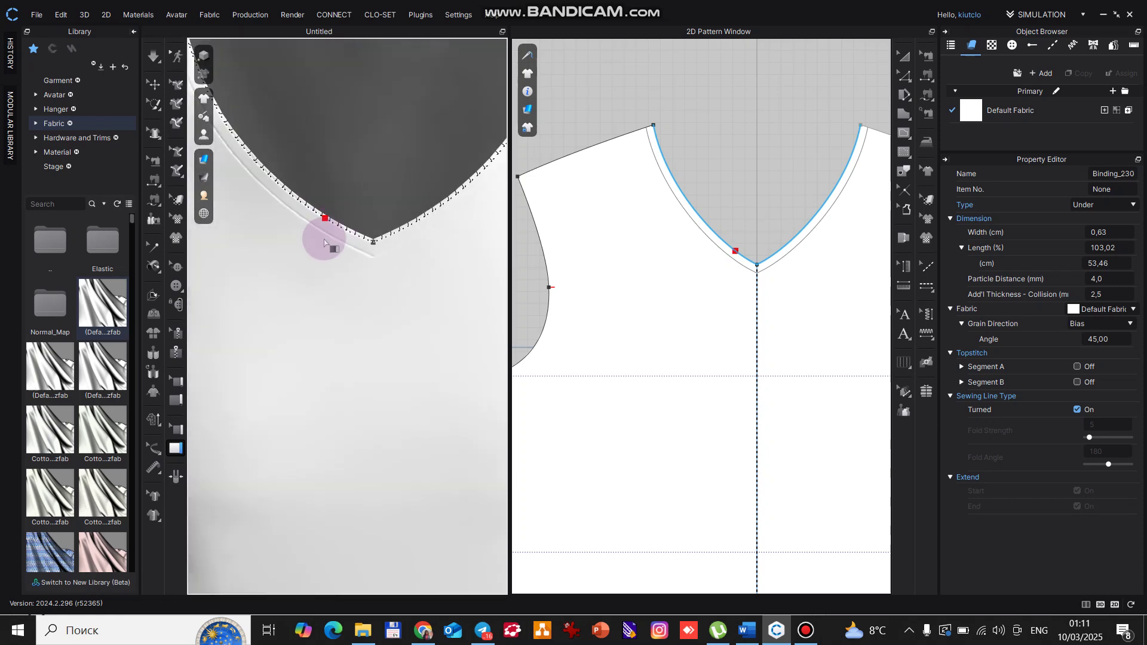
middle_click_drag(312, 205, 344, 341)
right_click_drag(344, 341, 353, 328)
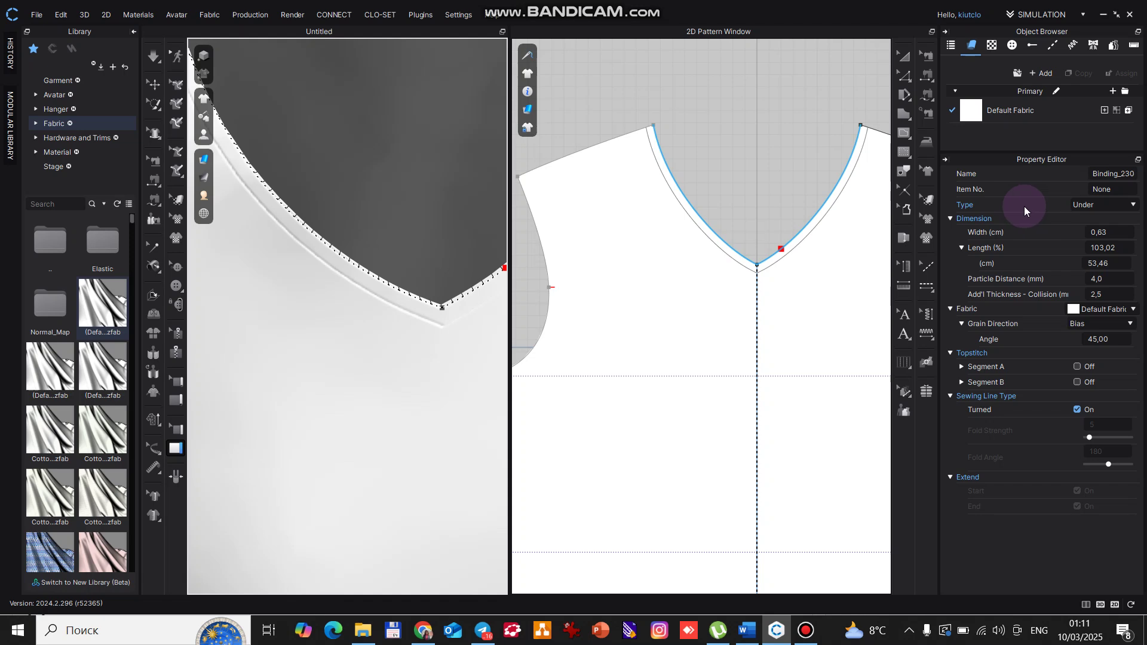
Change the neckline binding's type to Both and set its width to 1 cm.
left_click(1097, 204)
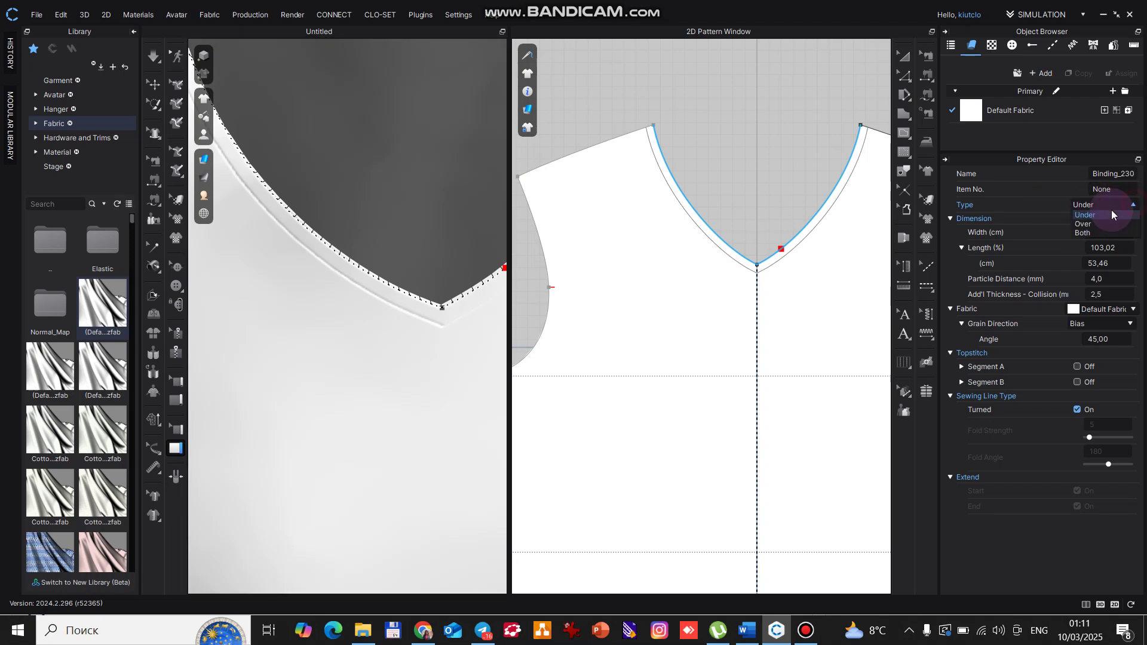
left_click(1101, 224)
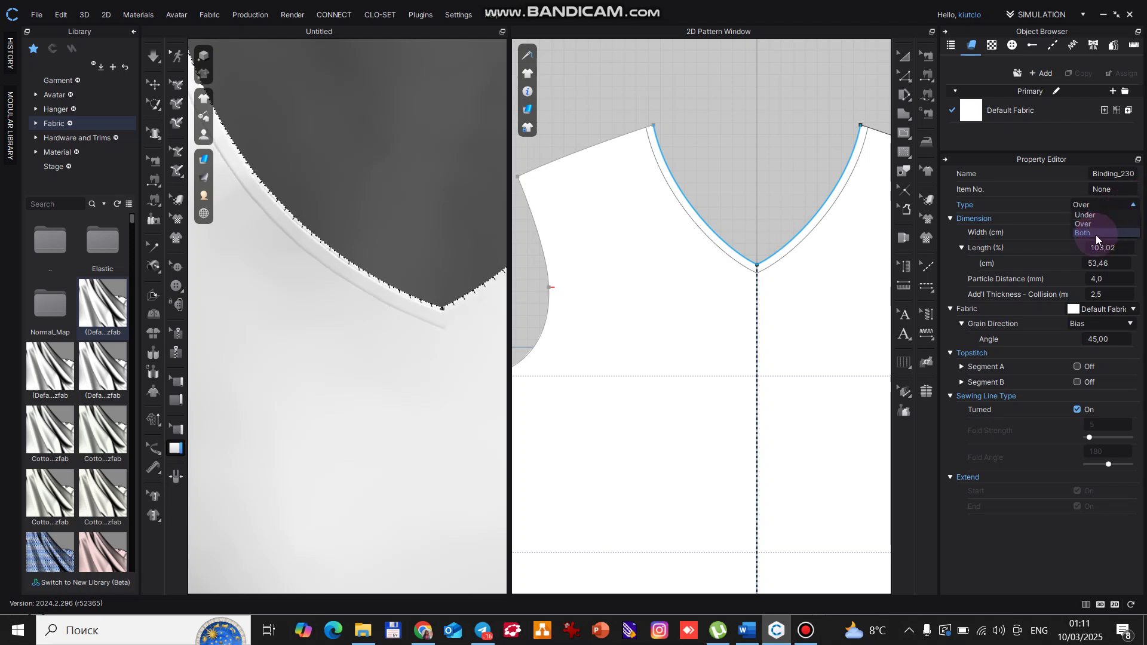
left_click(1096, 234)
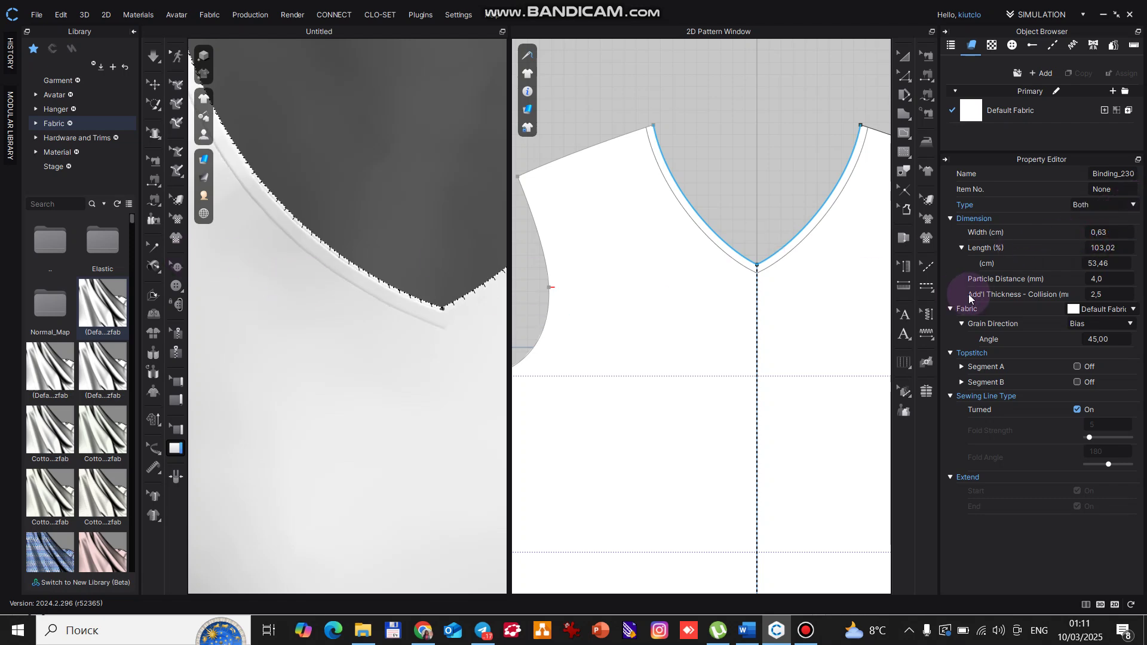
double_click(1112, 233)
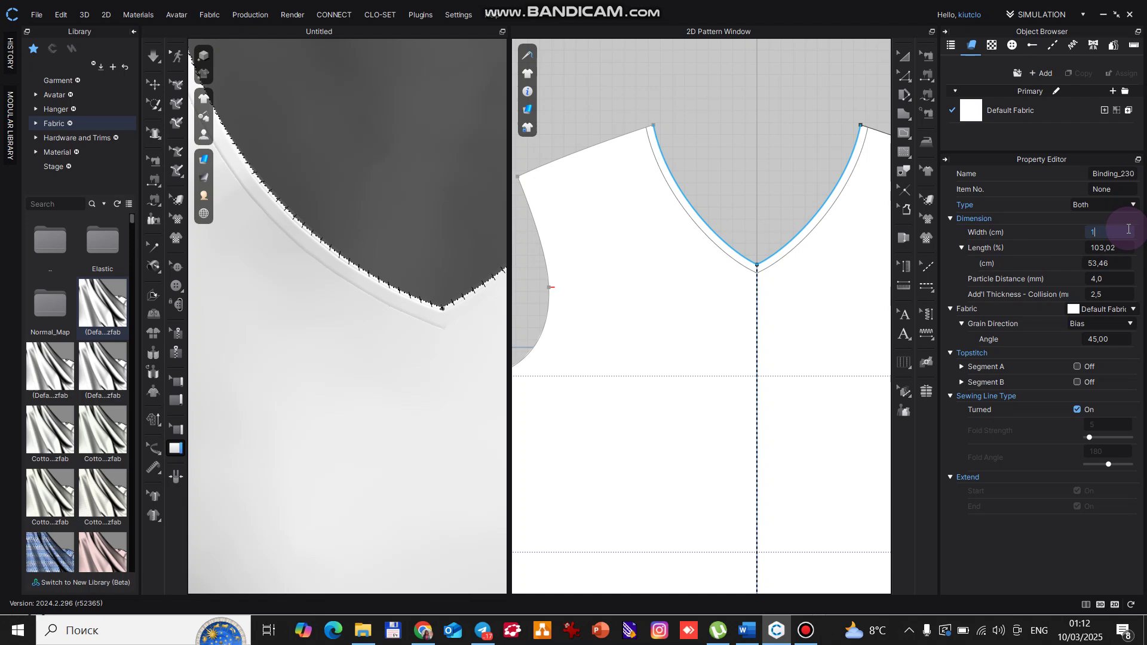
key("Return")
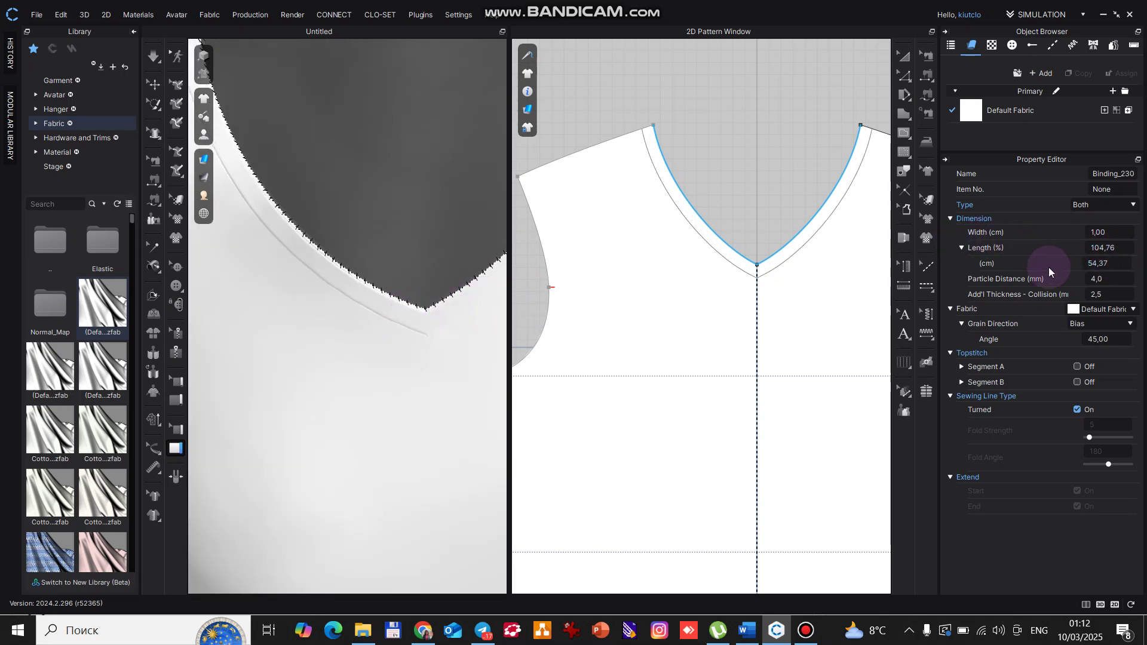
Set the neckline binding's length to 75 cm, keeping the particle distance and added thickness as they are.
left_click(1128, 247)
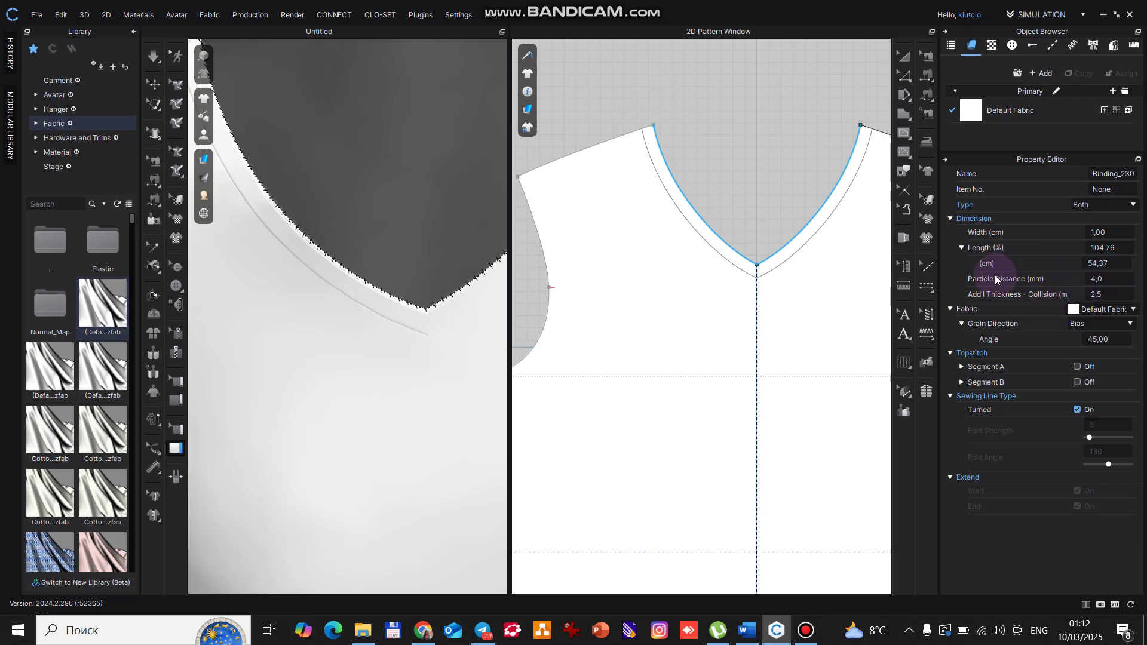
left_click(1127, 268)
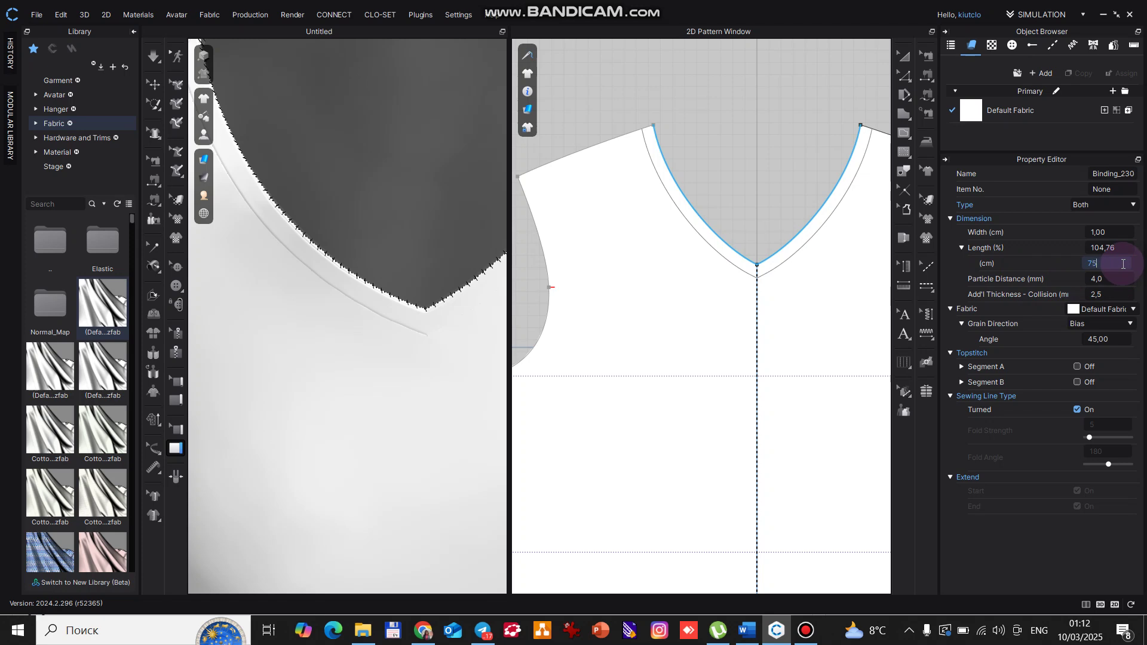
key("Return")
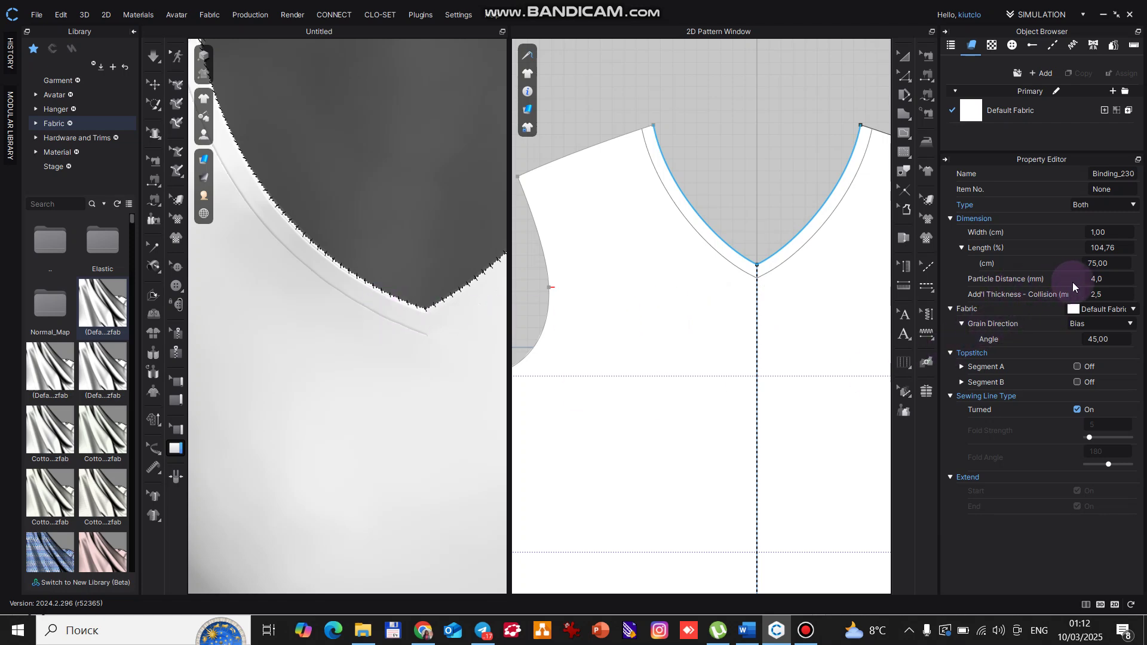
left_click(1126, 282)
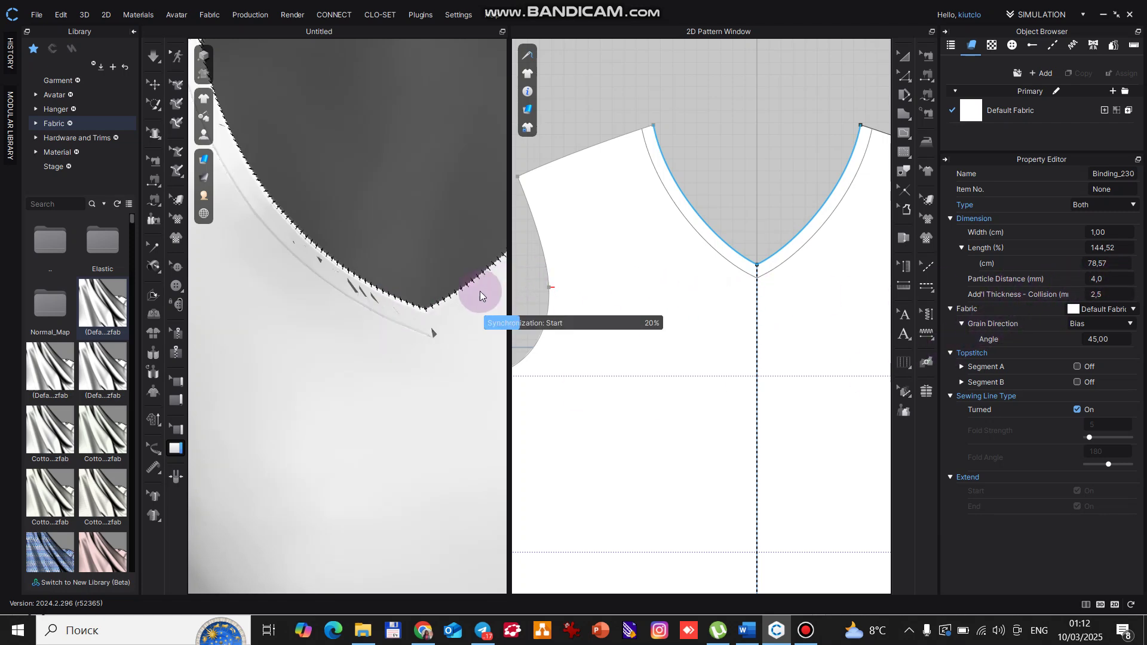
left_click(1109, 292)
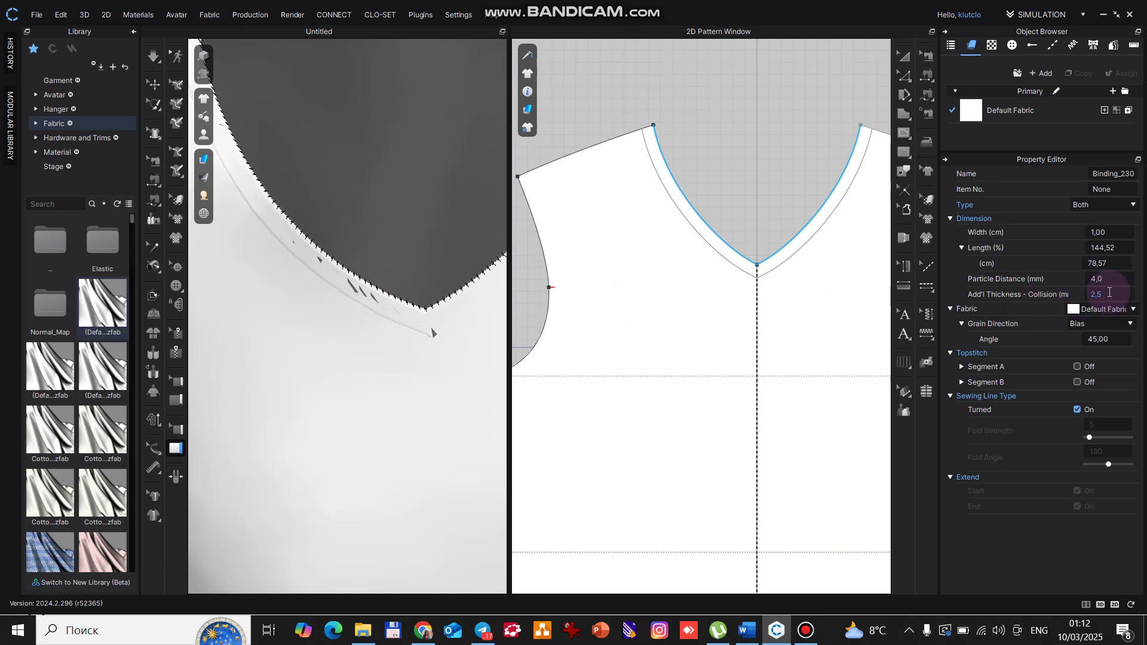
left_click(1126, 294)
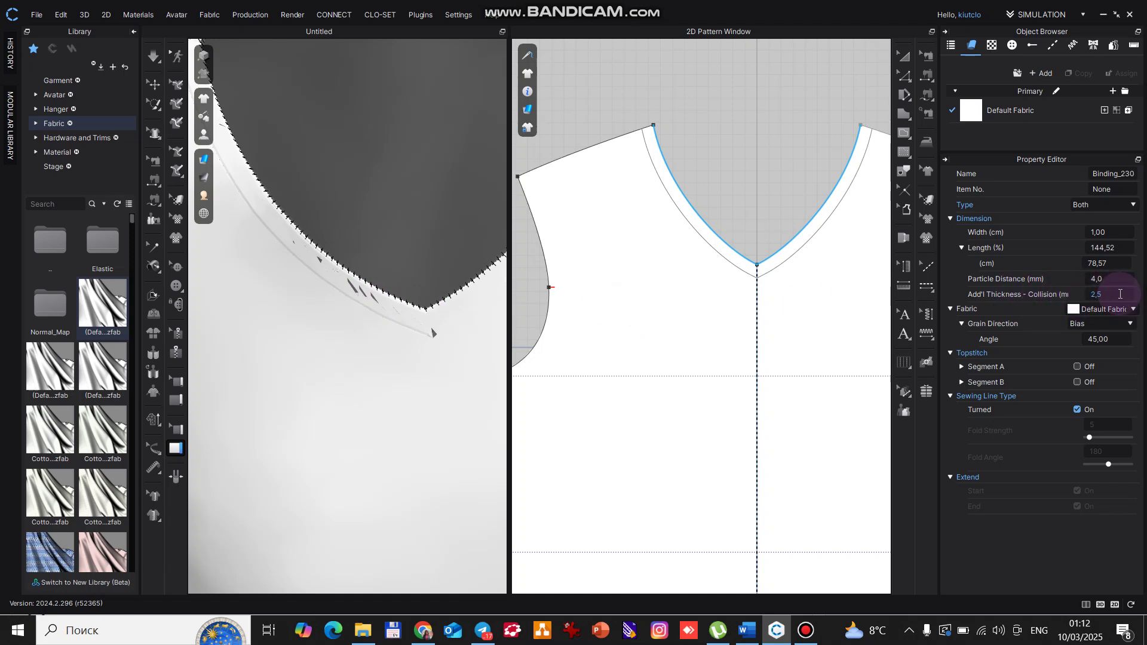
left_click(980, 284)
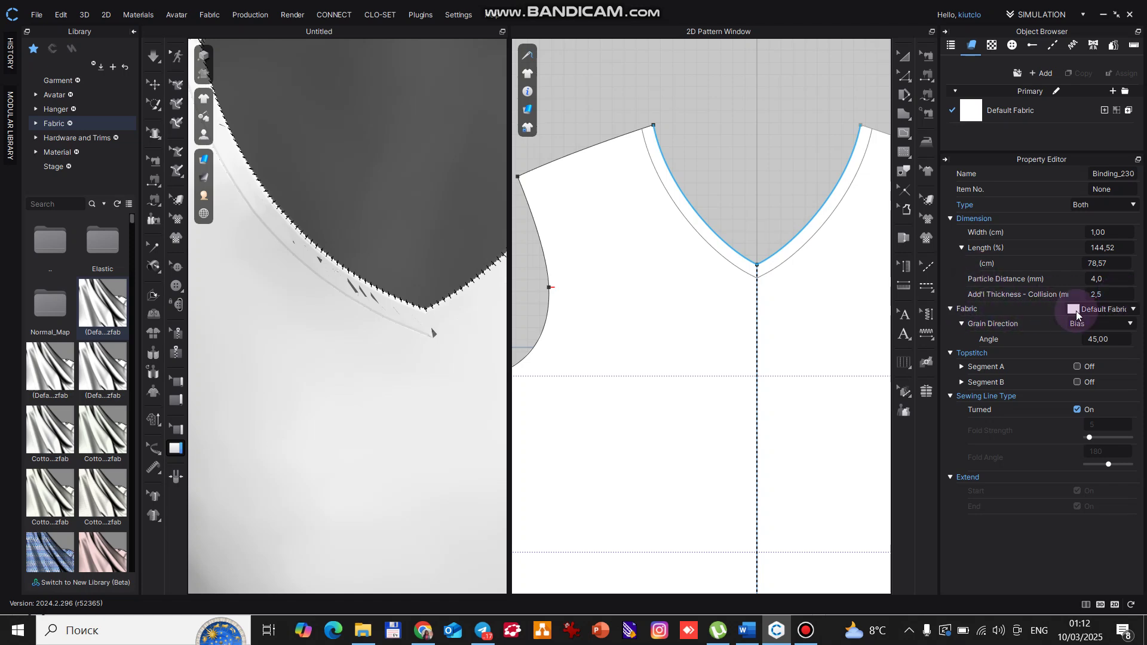
Add a second fabric and give its front the dark blue base color 2A2AA4.
left_click(1137, 312)
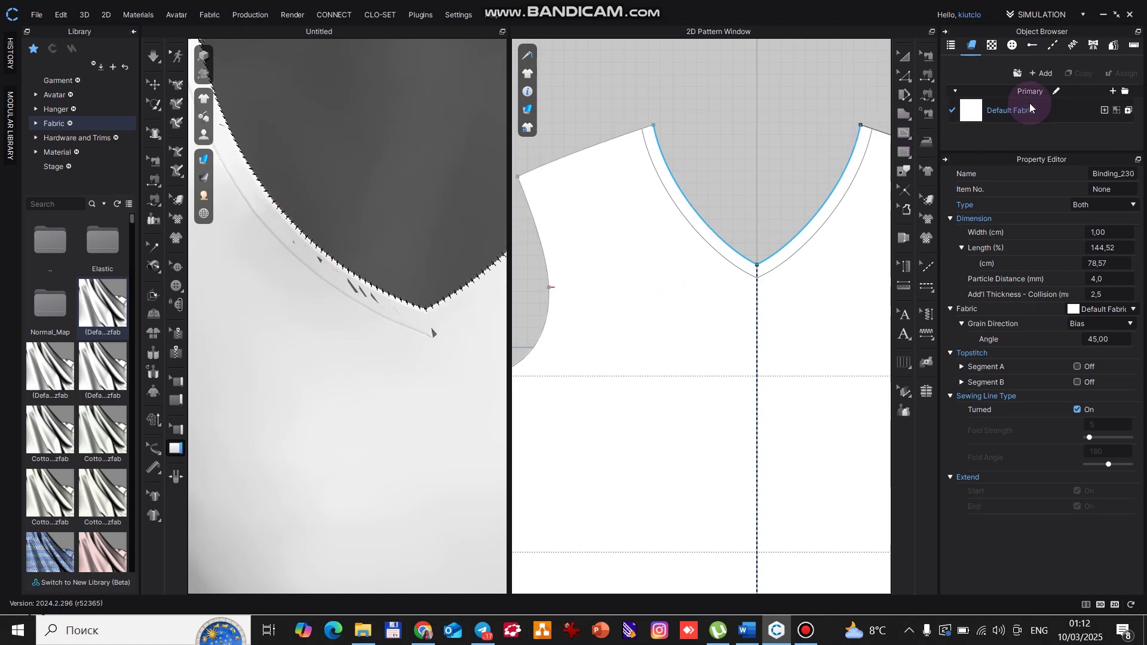
left_click(1034, 72)
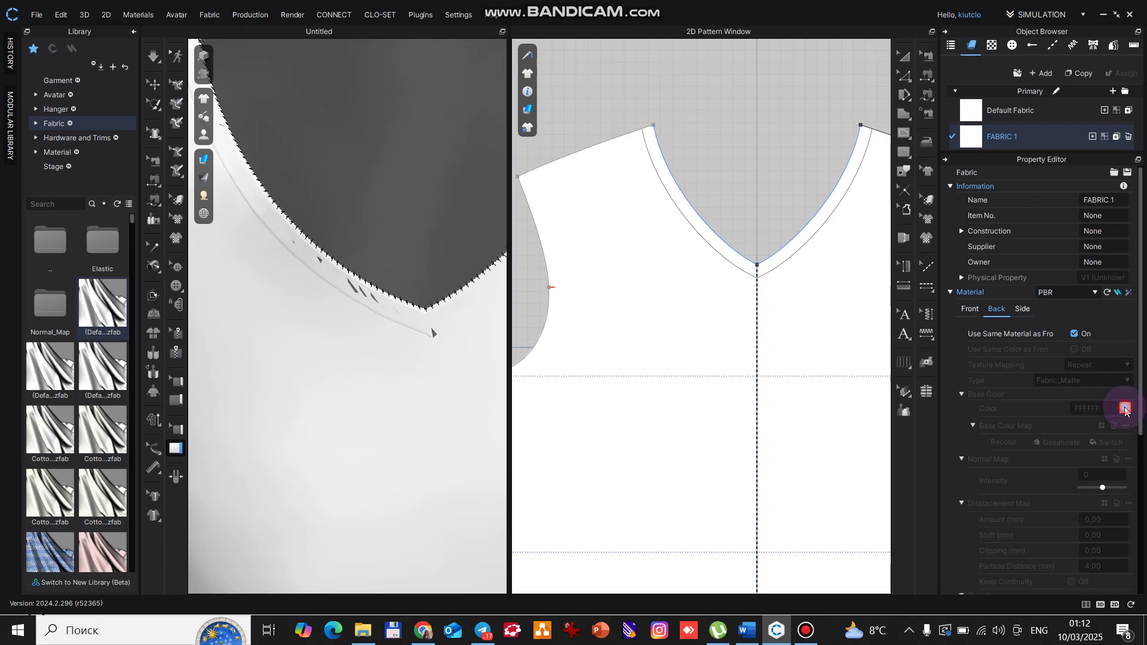
left_click(977, 314)
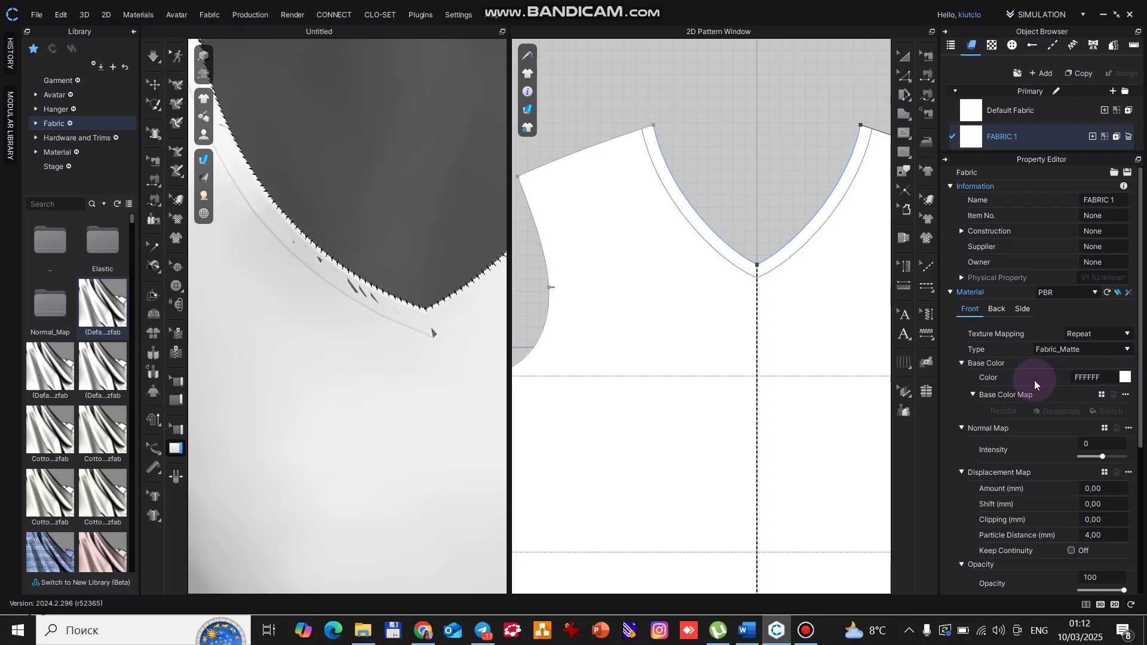
left_click(1124, 377)
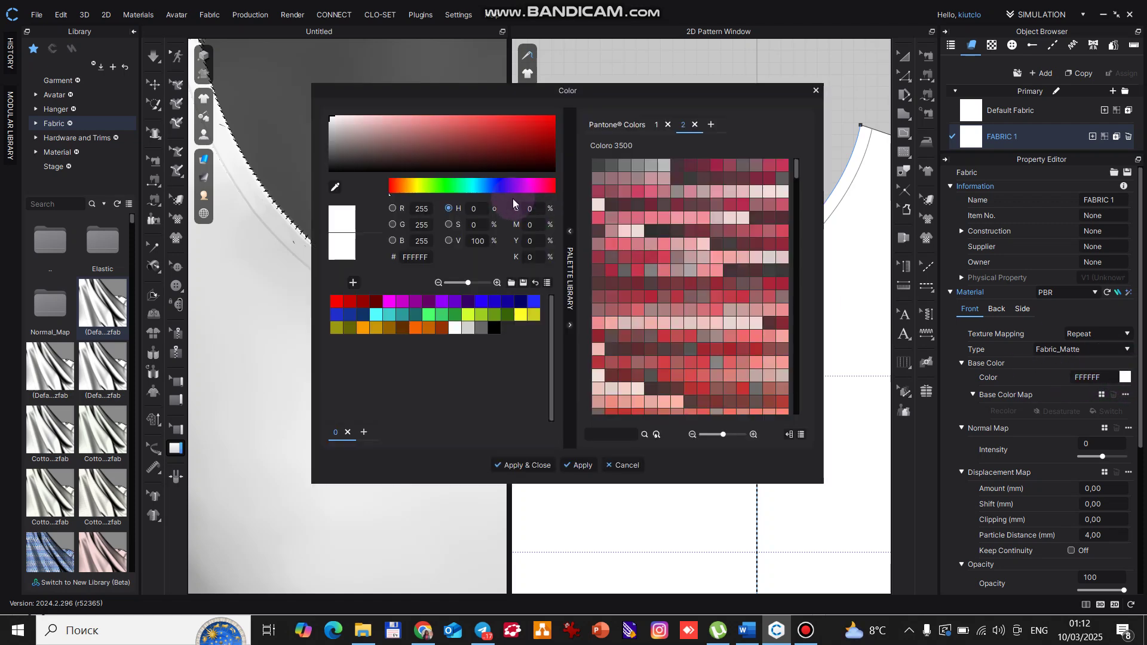
left_click(500, 186)
left_click(496, 143)
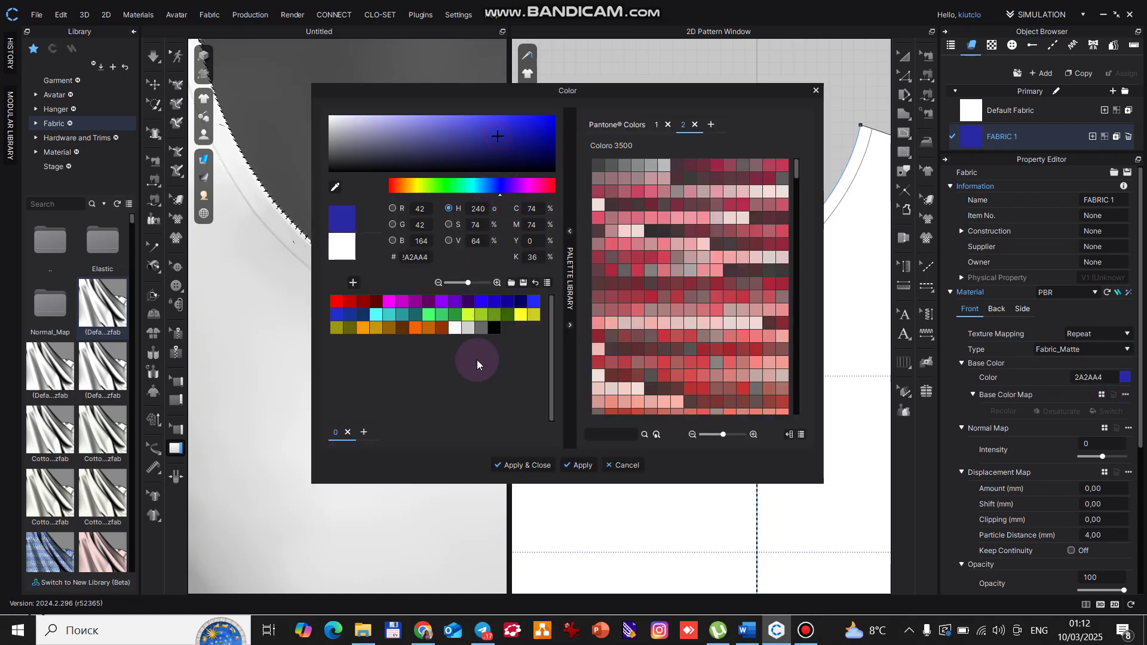
left_click(509, 465)
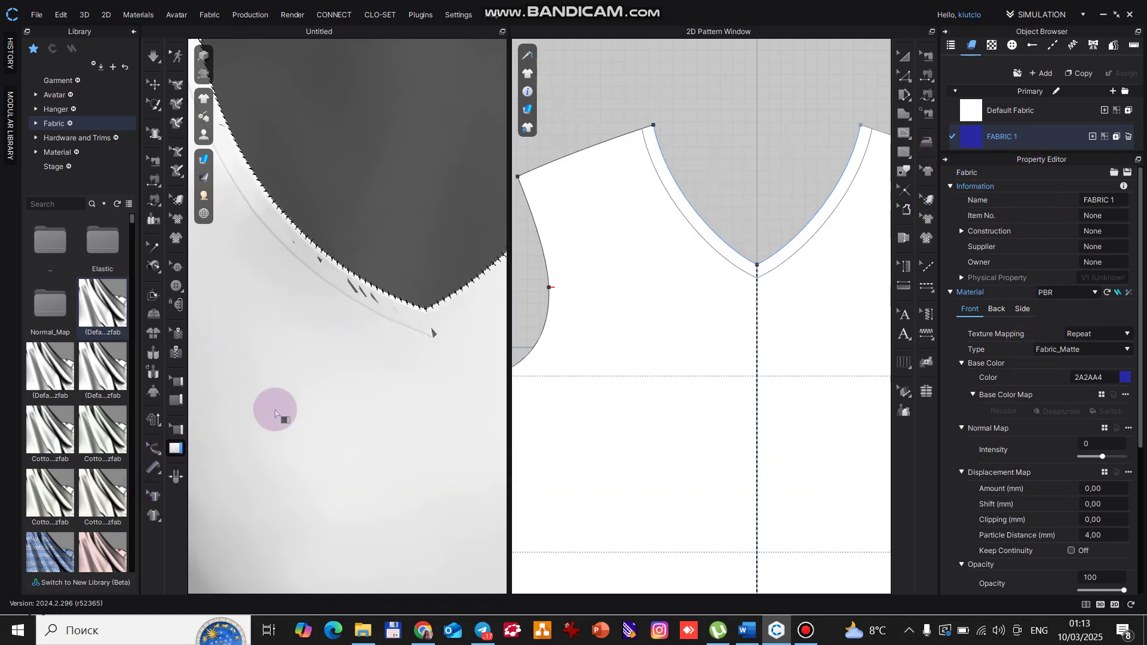
Select the neckline binding with the Edit Binding tool and assign FABRIC 1 to it.
left_click(337, 308)
left_click(370, 298)
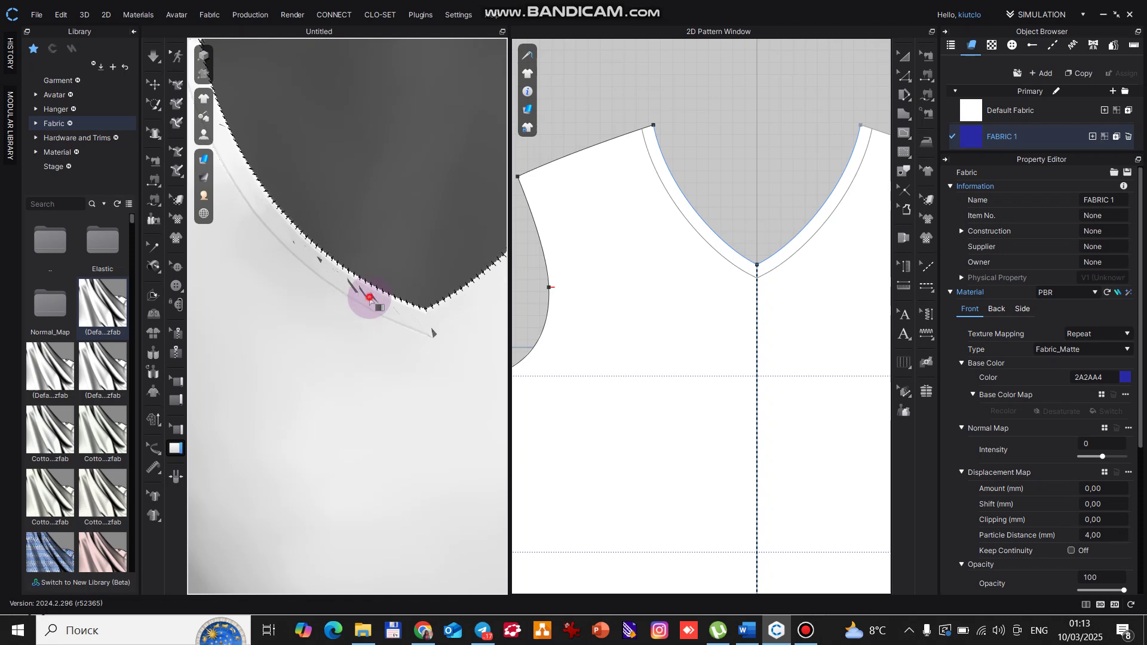
left_click(176, 429)
left_click(401, 311)
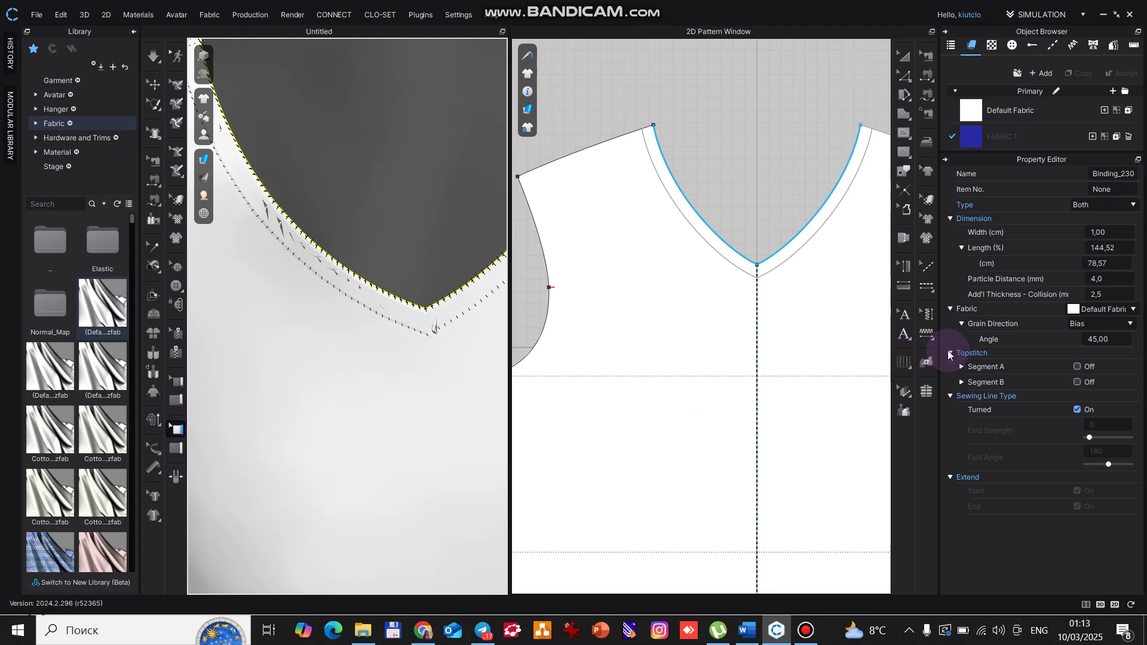
left_click(1134, 312)
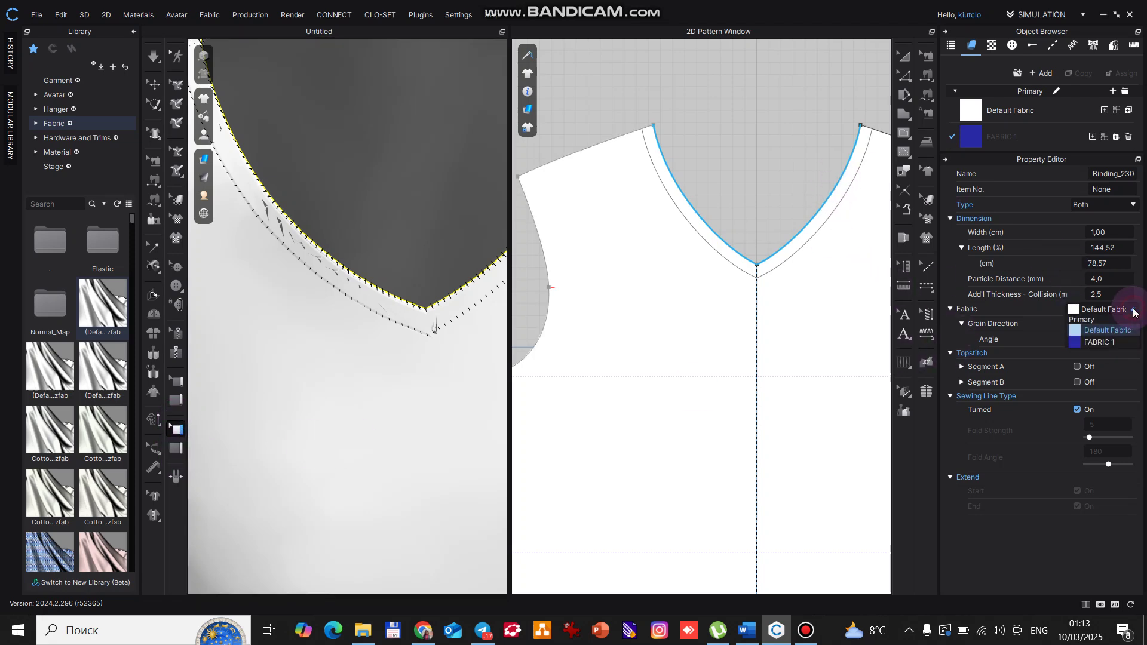
left_click(1112, 342)
Examine the blue binding around the neckline and close up at the V point.
right_click_drag(354, 288, 364, 270)
scroll(364, 268, "down", 3)
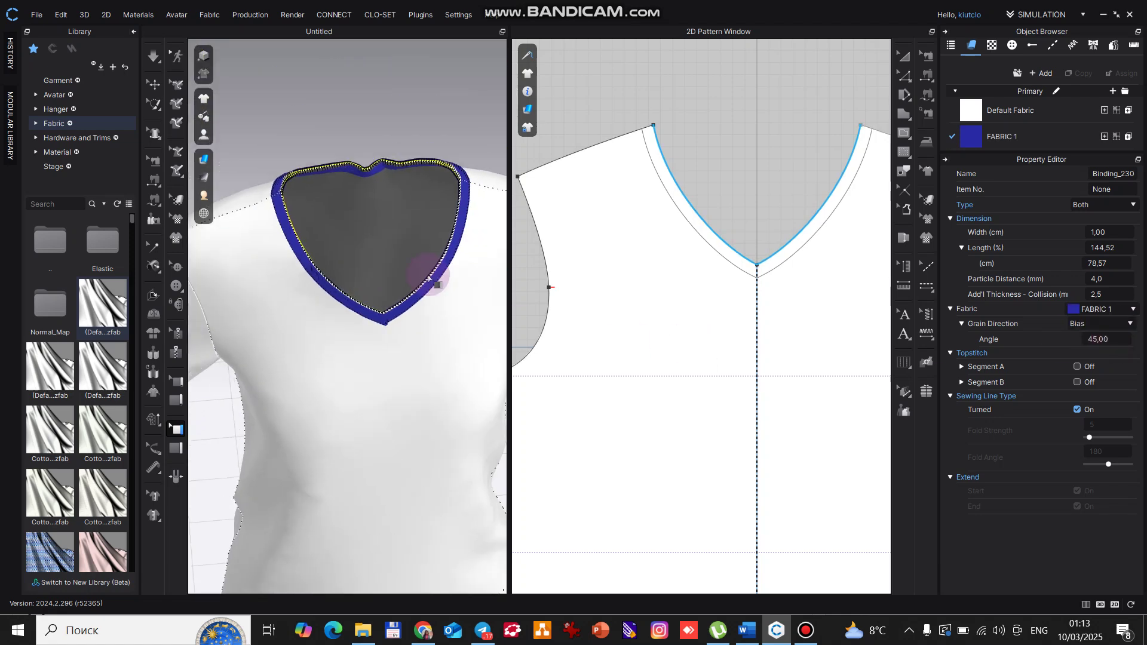
left_click(438, 280)
right_click_drag(437, 280, 365, 205)
scroll(365, 205, "up", 5)
scroll(367, 197, "up", 3)
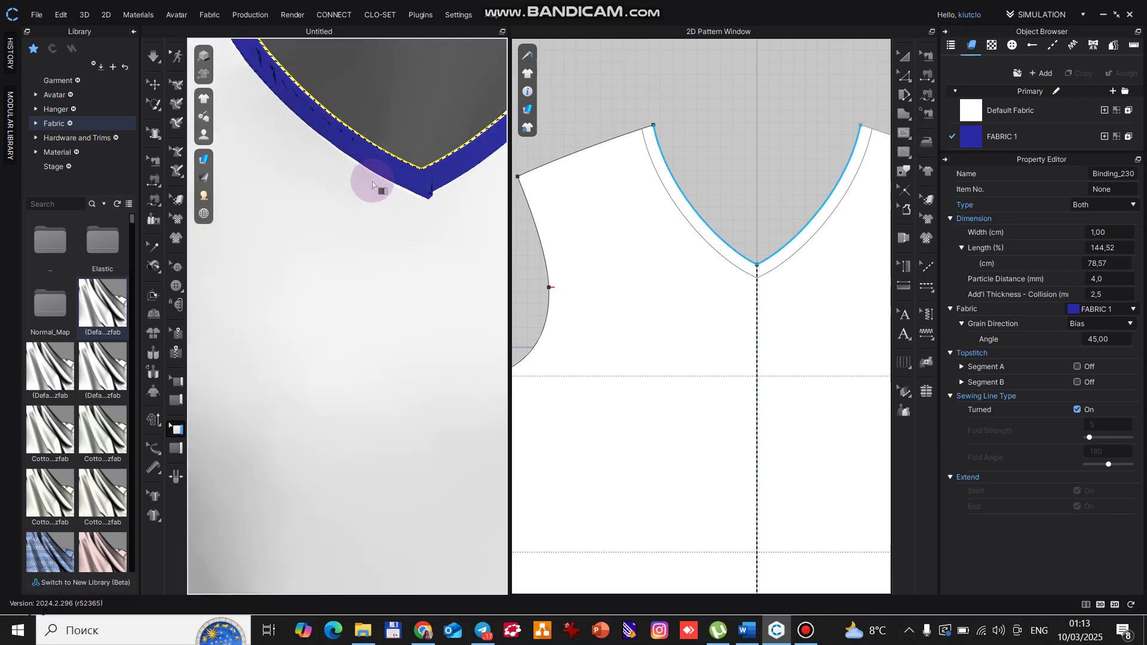
middle_click_drag(354, 245, 323, 369)
scroll(420, 303, "up", 3)
scroll(432, 321, "up", 3)
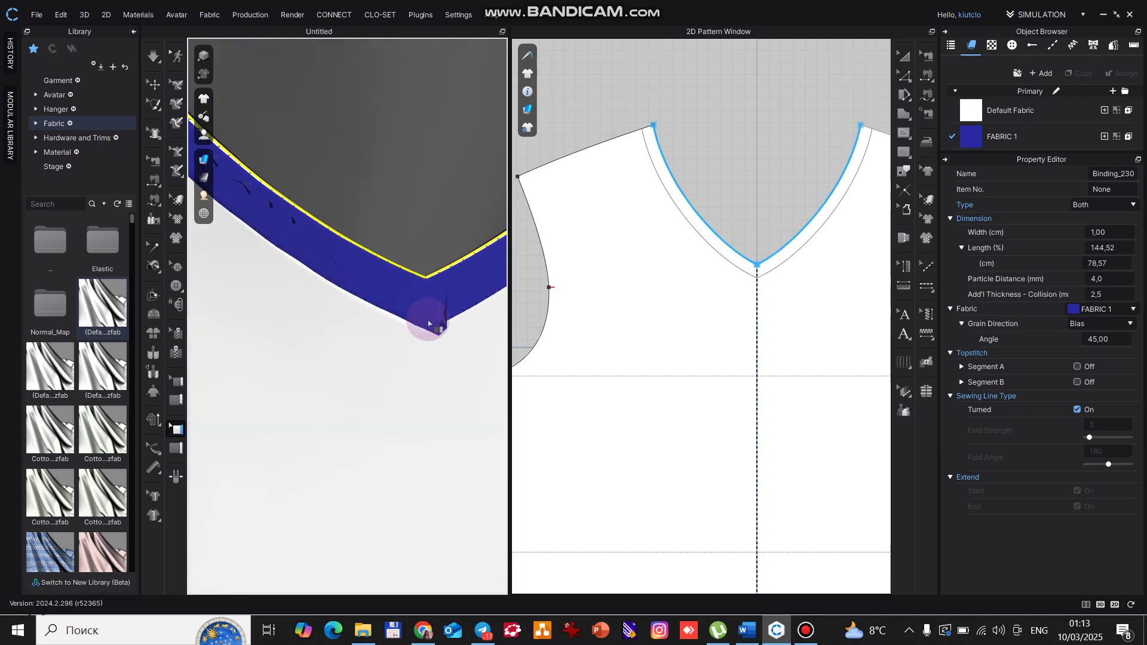
Run the simulation to settle the neckline binding on the garment, and clear the selection.
scroll(394, 299, "down", 5)
key("space")
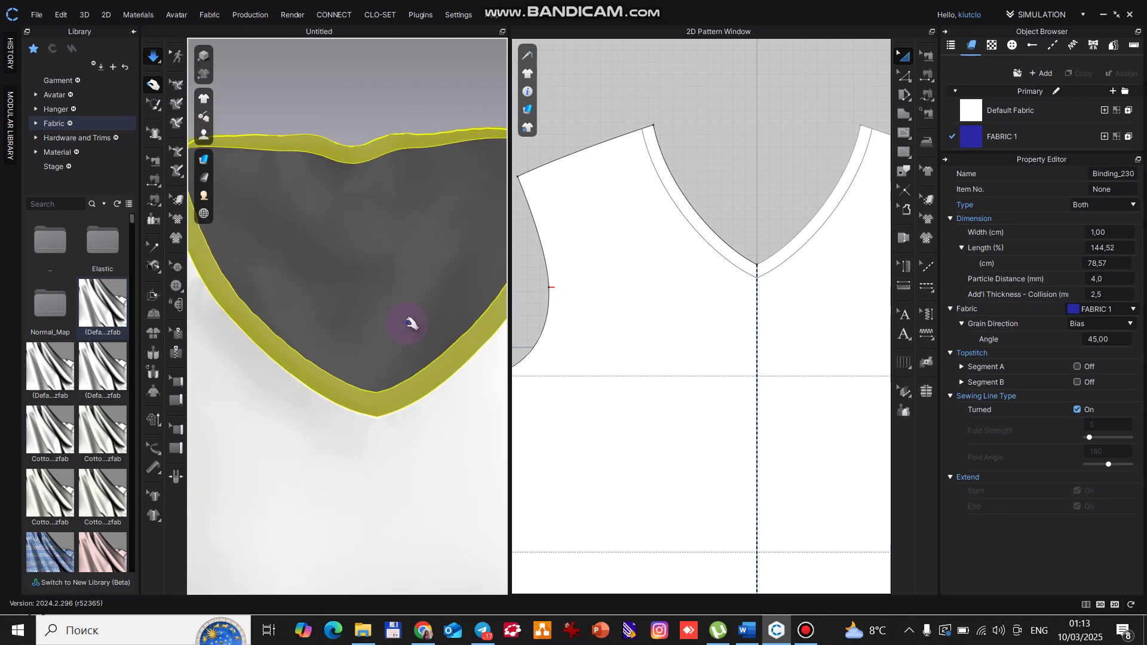
scroll(404, 325, "down", 2)
left_click(404, 97)
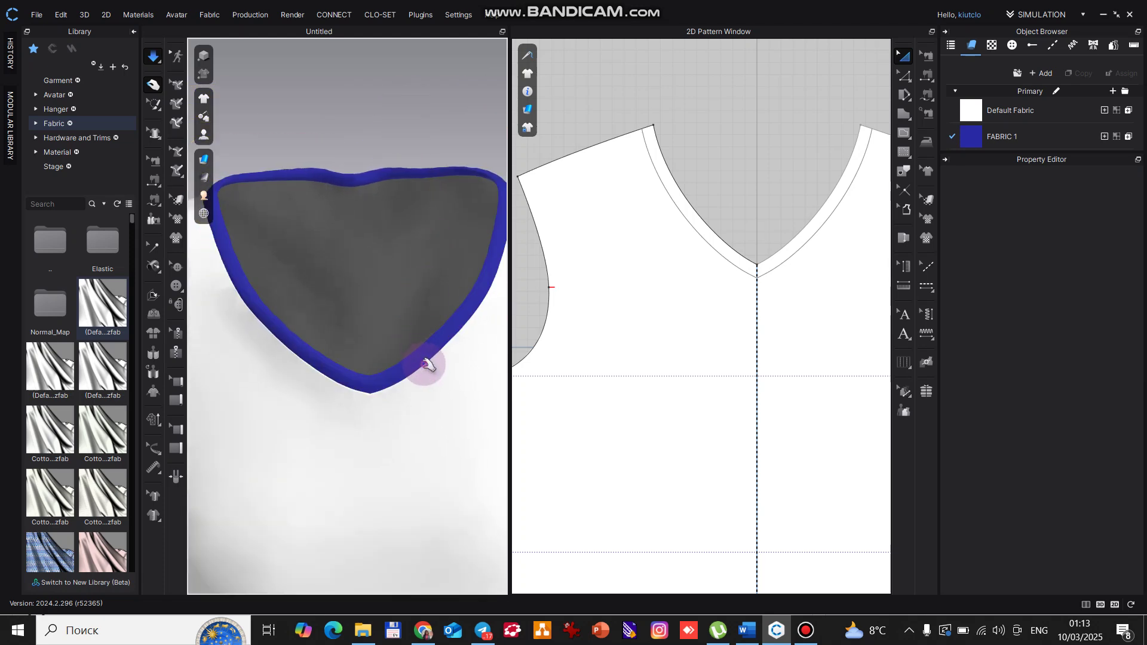
Select the neckline binding and assign Default Fabric to it, then select the front pattern piece.
right_click_drag(427, 365, 434, 358)
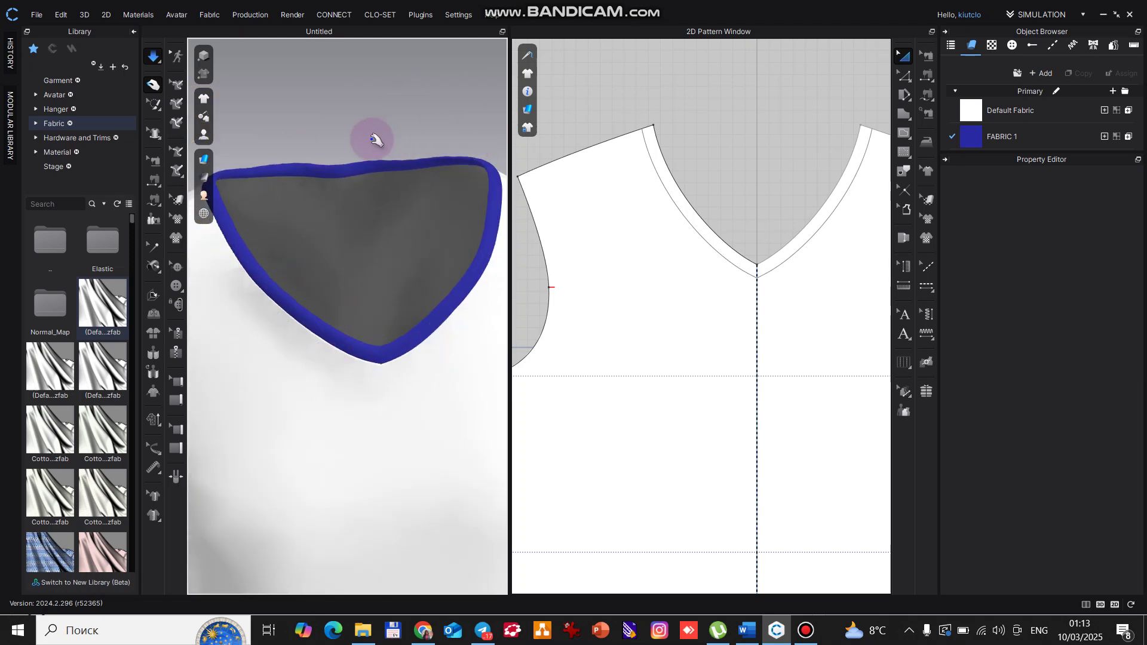
left_click(366, 359)
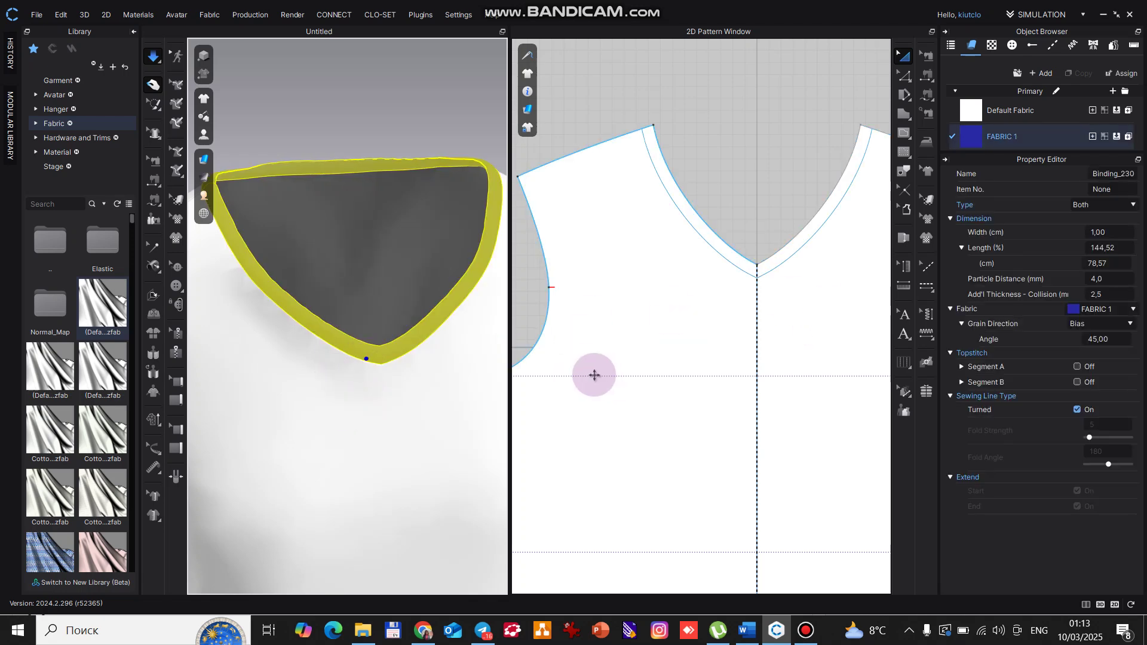
left_click(1134, 310)
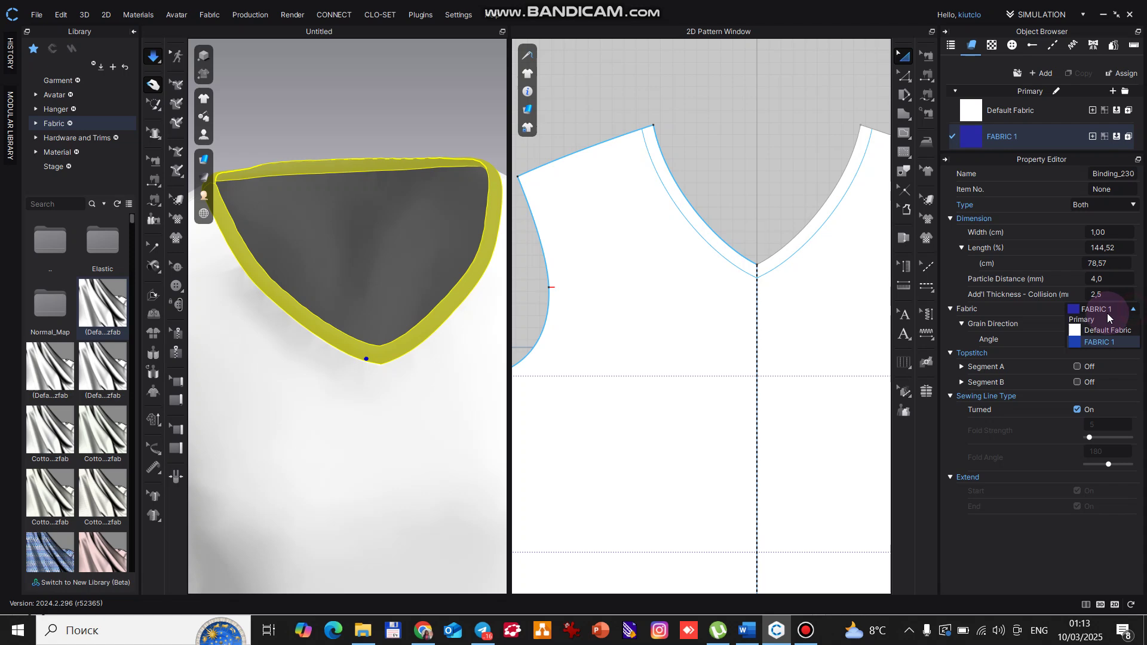
left_click(1099, 332)
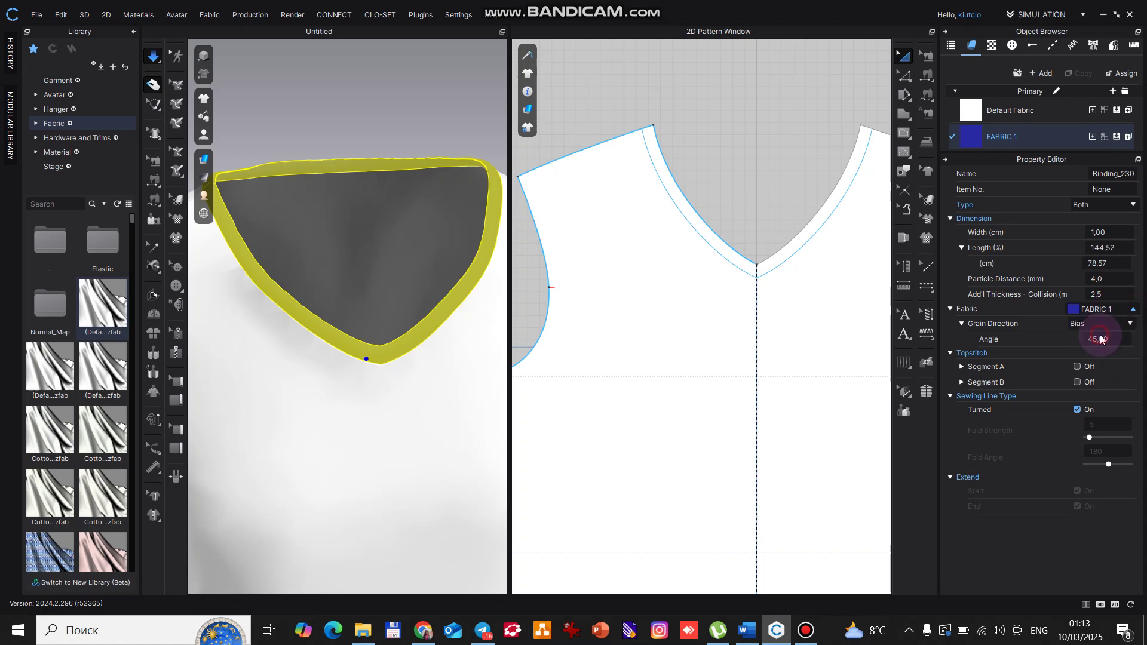
left_click(382, 394)
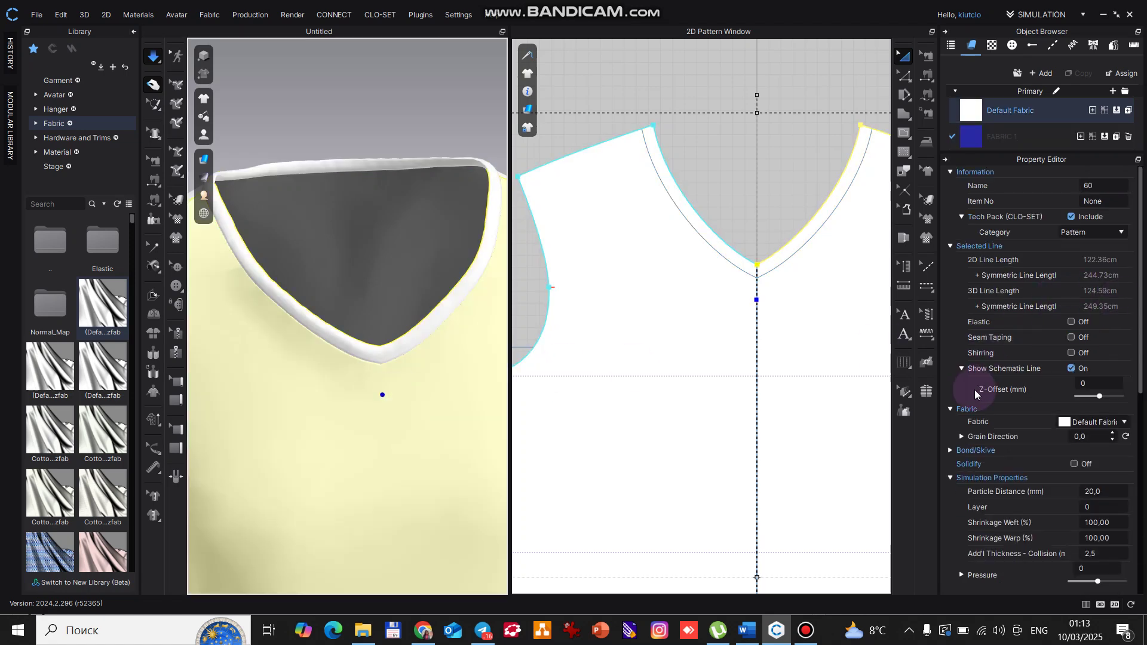
left_click_drag(427, 385, 426, 381)
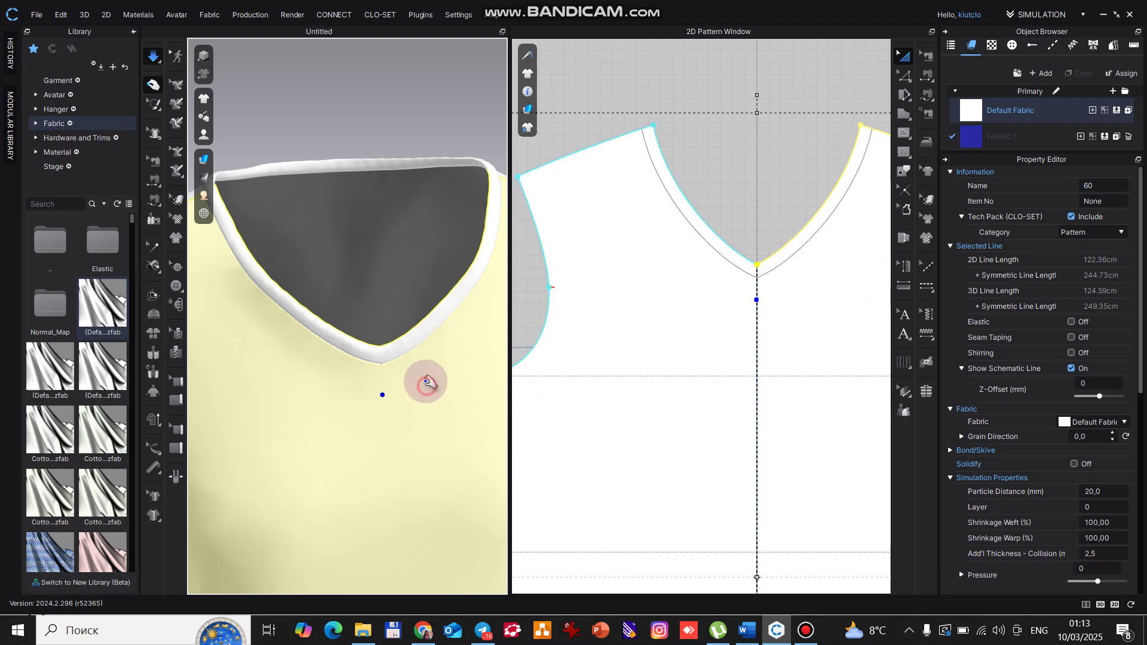
Try to select the neckline binding with the Edit Binding tool.
left_click(175, 448)
left_click(342, 380)
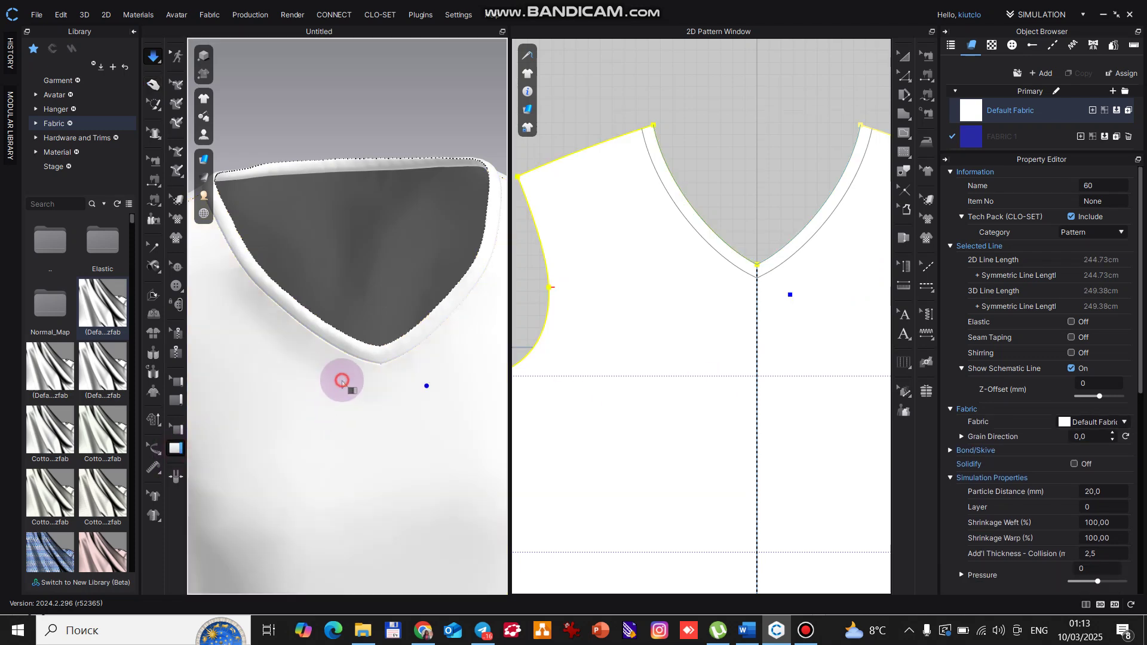
left_click(176, 428)
left_click(335, 338)
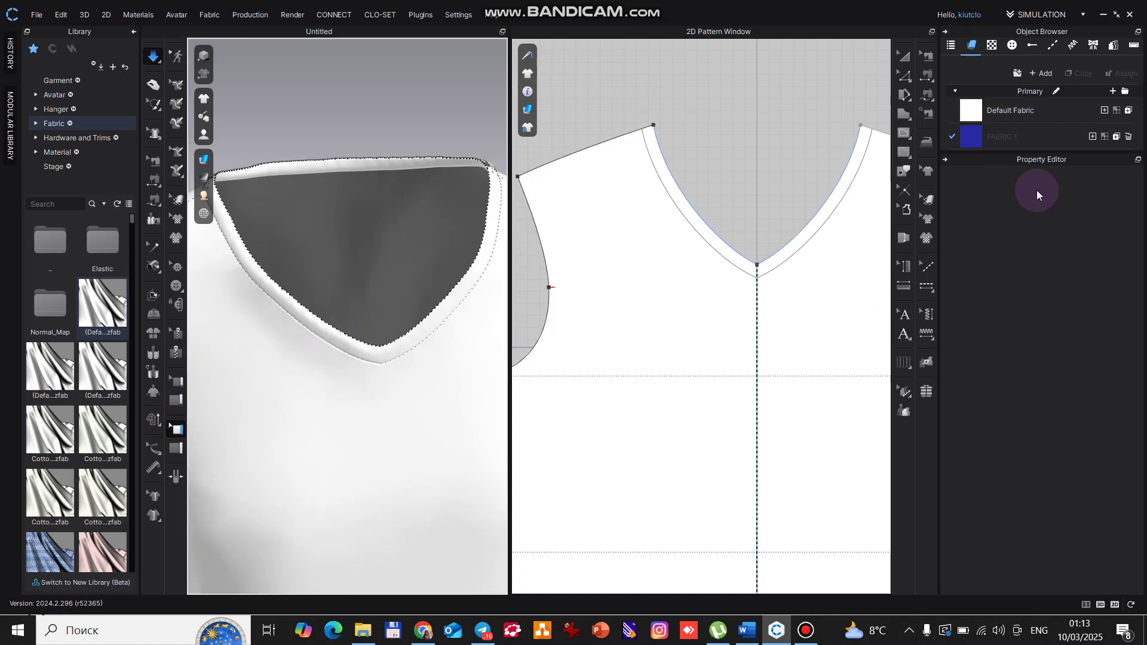
Look through the front material properties of Default Fabric, from texture mapping down to reflection.
left_click(976, 111)
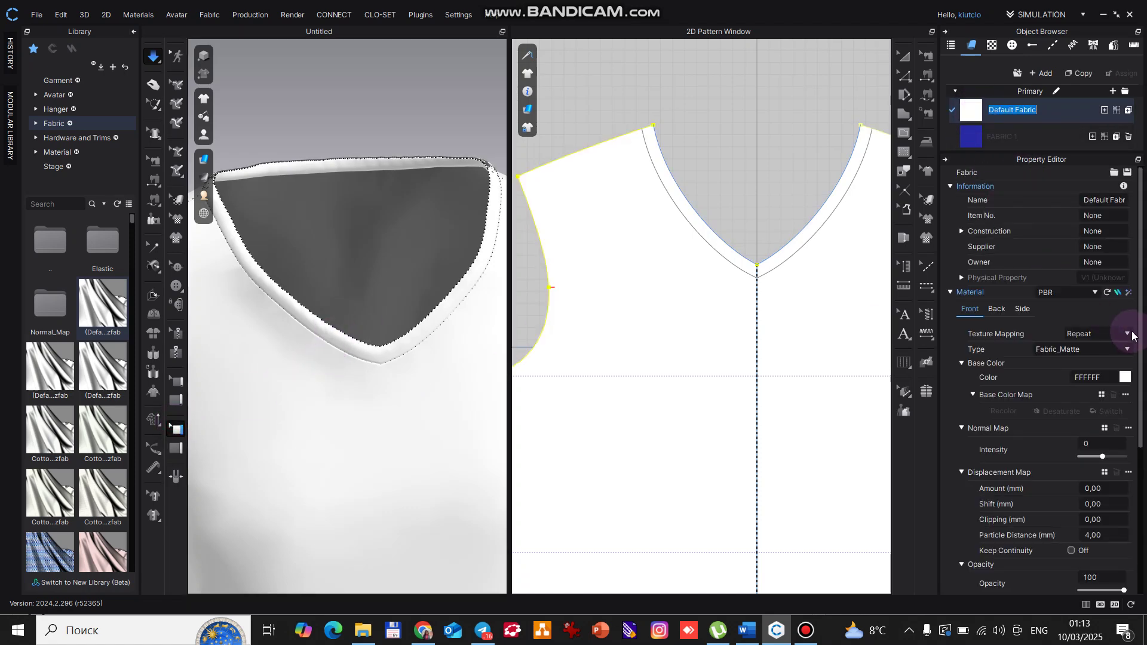
scroll(1027, 409, "down", 3)
scroll(1020, 407, "down", 3)
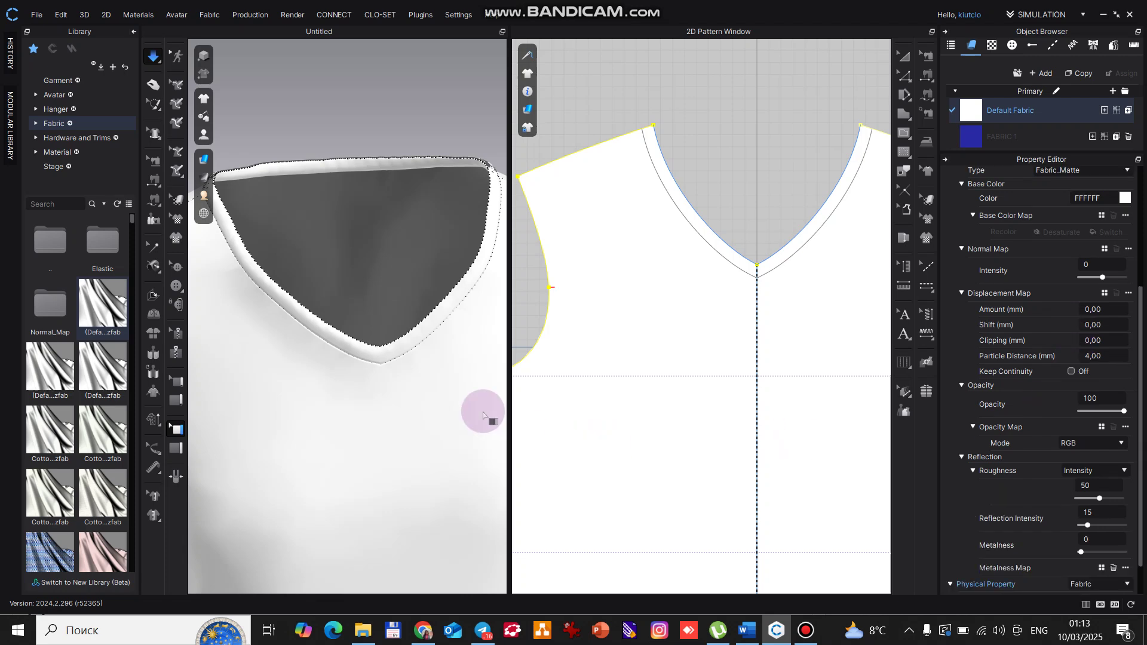
left_click(378, 350)
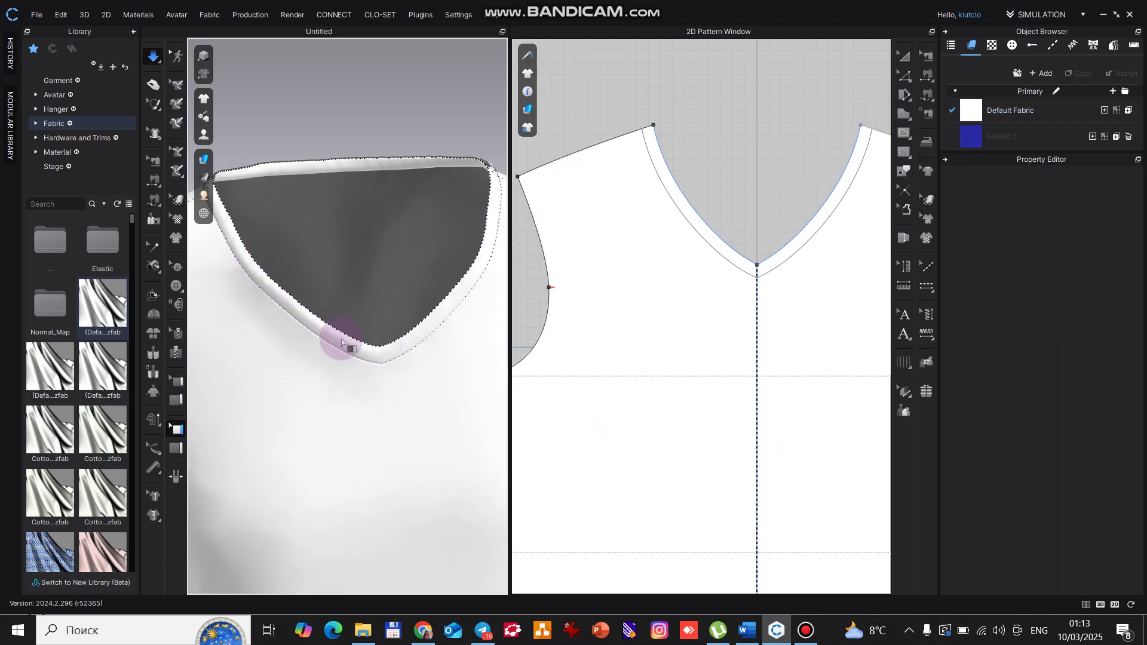
Try again to pick the binding near the V point, alternating between the Binding and Edit Binding tools.
scroll(333, 333, "down", 4)
right_click_drag(384, 351, 320, 350)
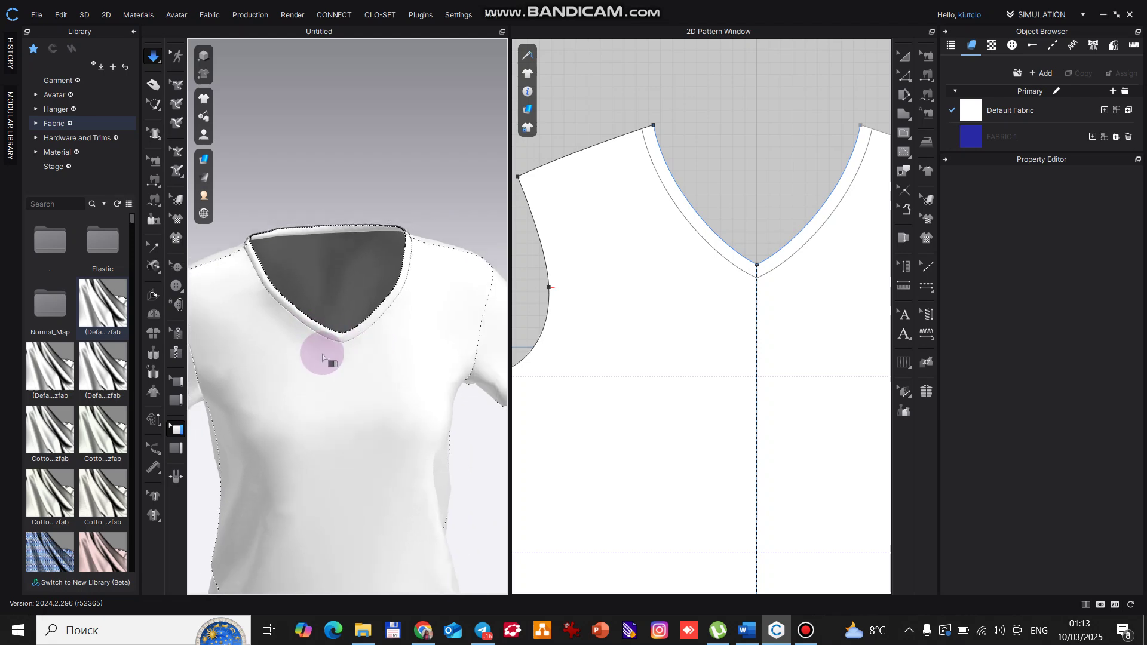
left_click(317, 332)
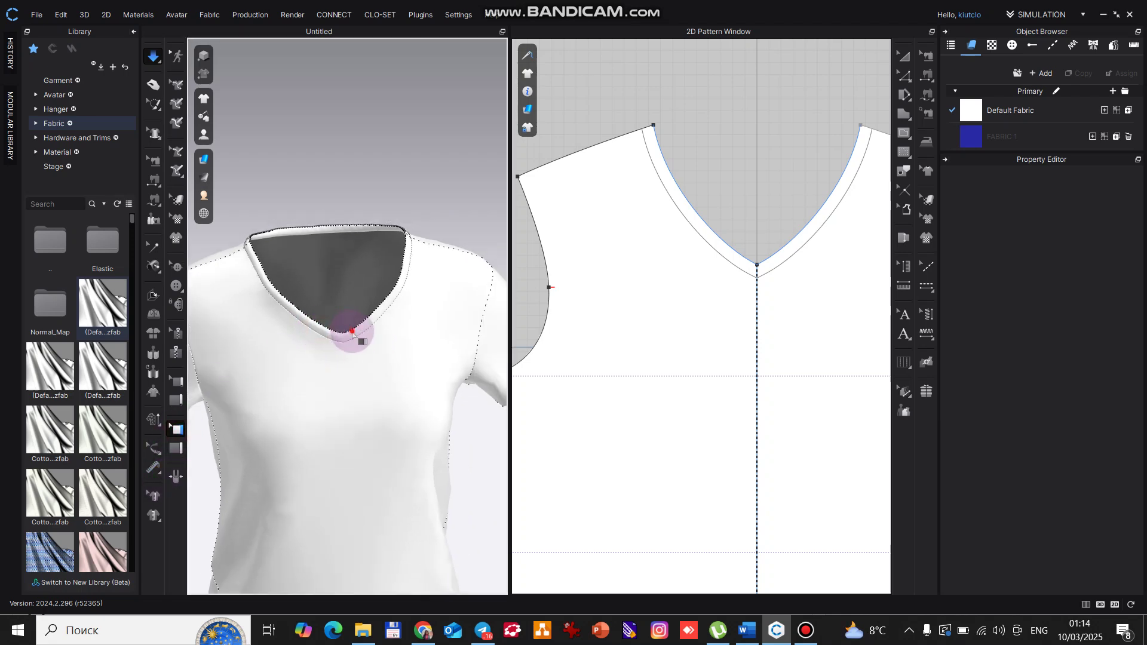
left_click(364, 356)
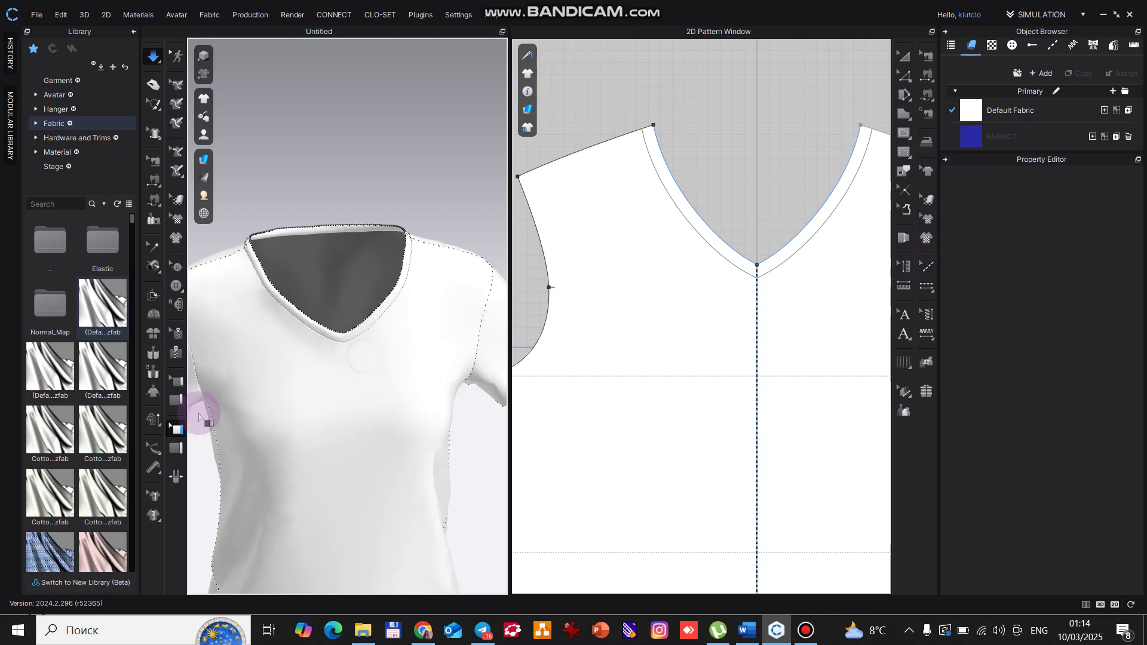
left_click(176, 447)
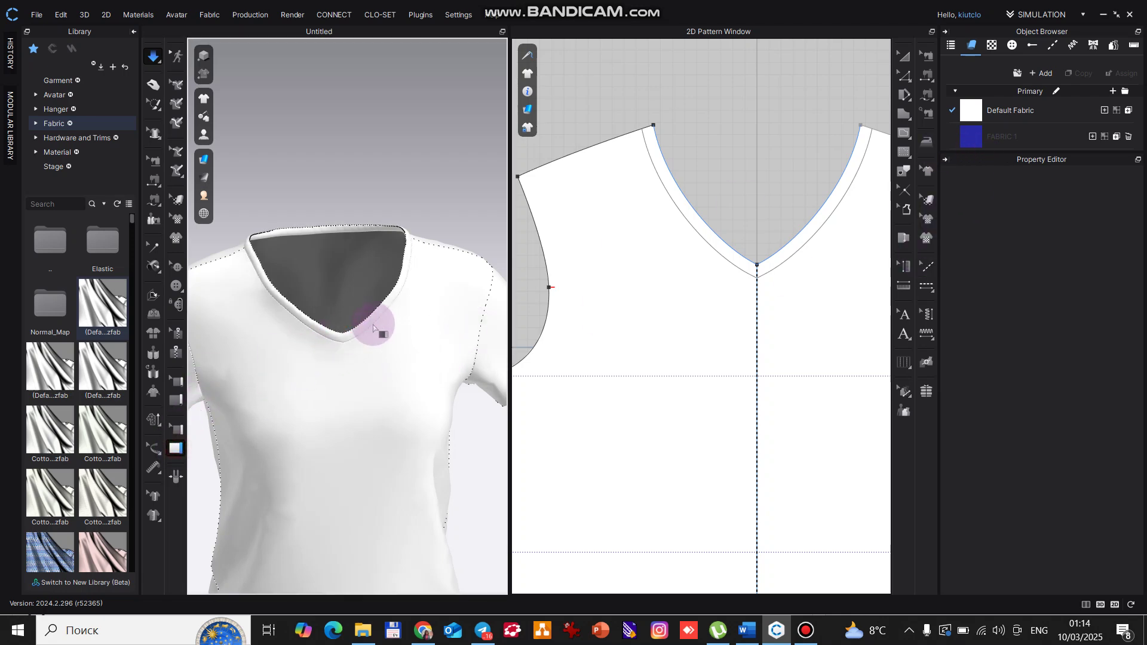
left_click(338, 329)
left_click(177, 455)
left_click(176, 430)
scroll(306, 327, "up", 4)
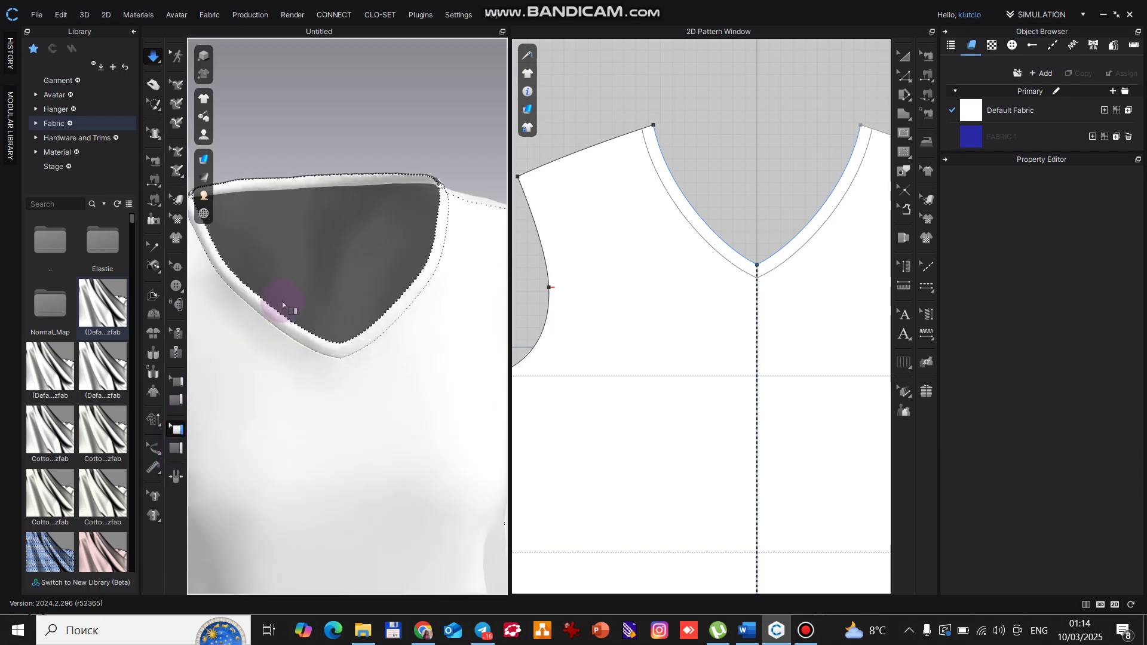
Show the avatar wearing the garment.
left_click(204, 213)
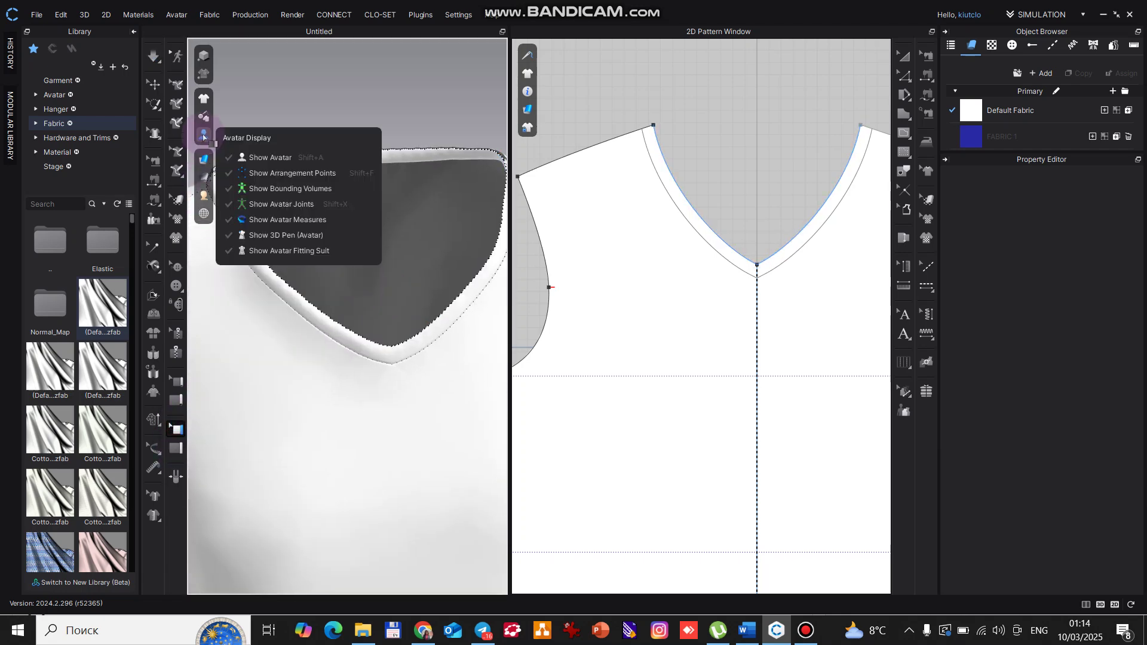
left_click(251, 160)
left_click(421, 259)
scroll(420, 260, "down", 3)
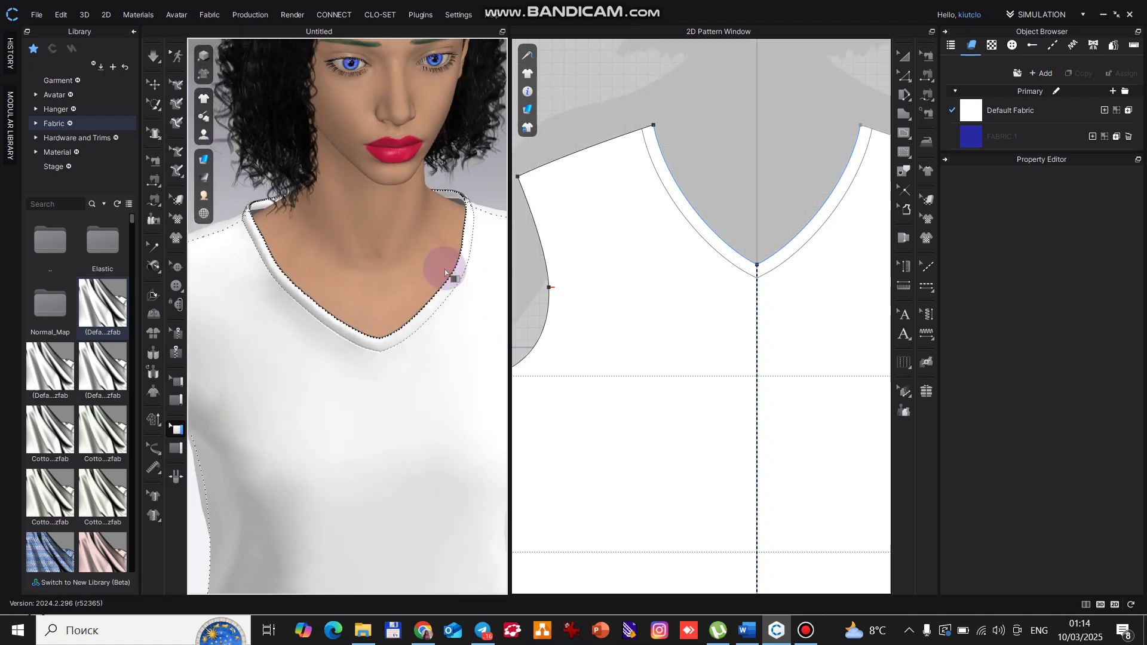
right_click_drag(445, 276, 421, 242)
Run the simulation to settle the garment and its neckline binding on the avatar.
key("space")
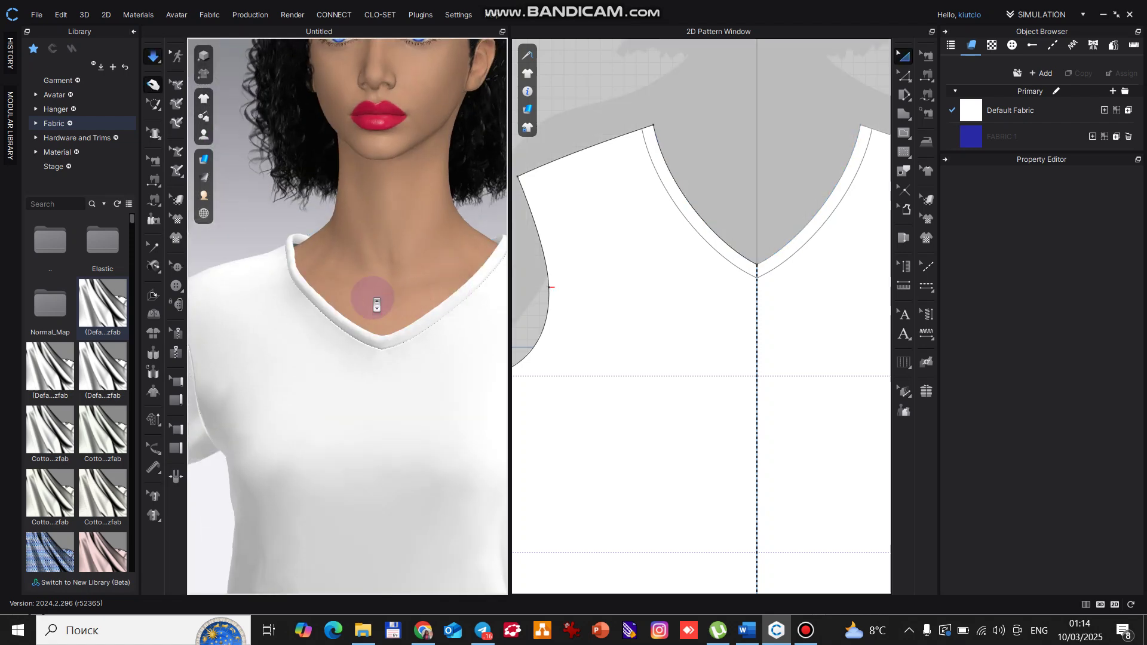
scroll(376, 302, "up", 5)
key("space")
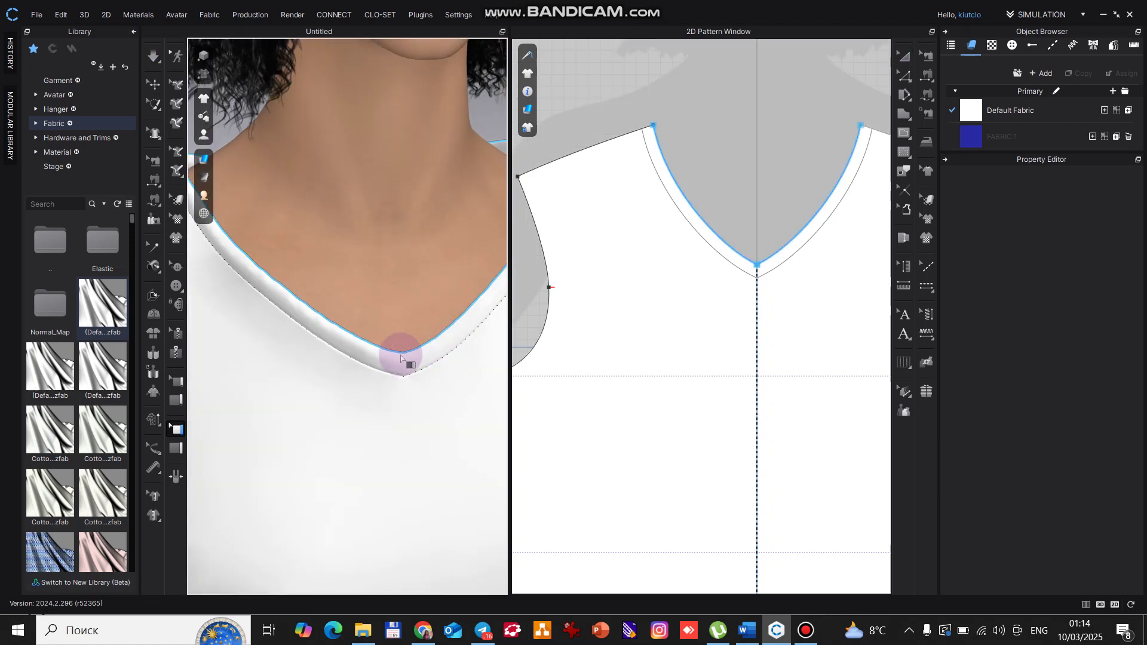
scroll(396, 348, "down", 1)
left_click(152, 58)
key("space")
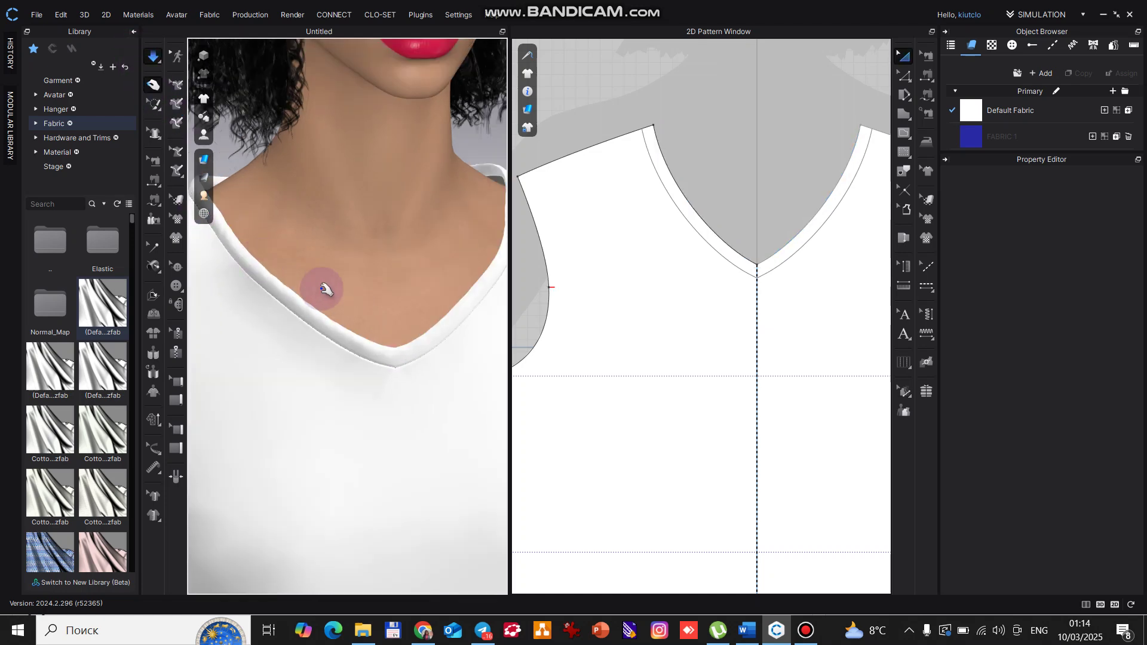
scroll(334, 352, "down", 2)
key("space")
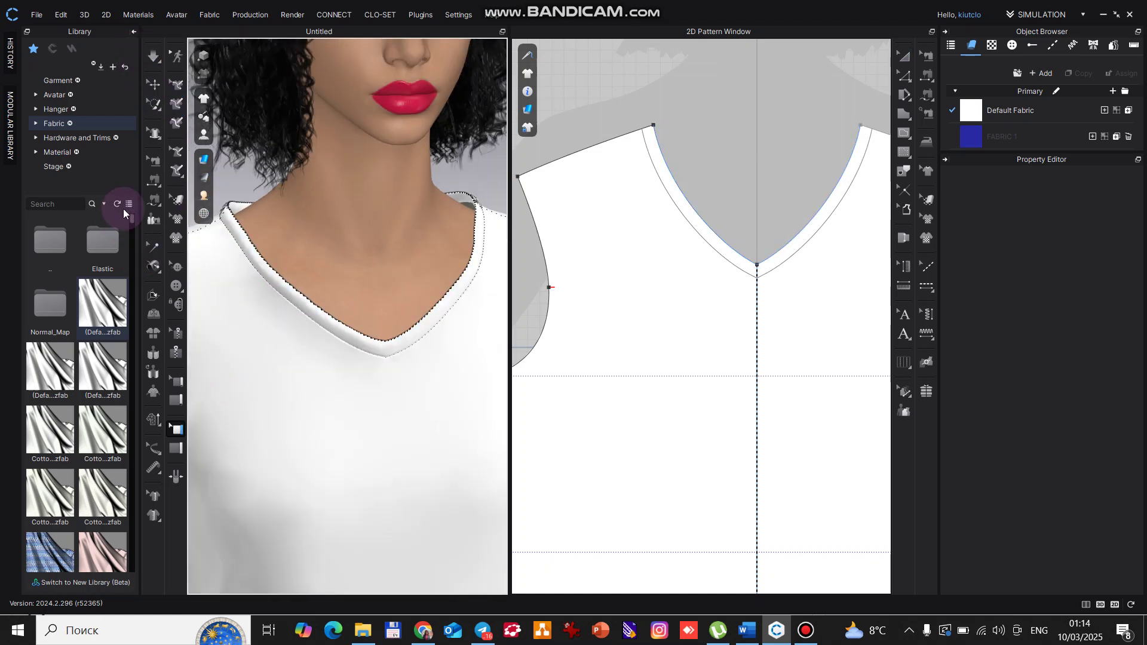
key("space")
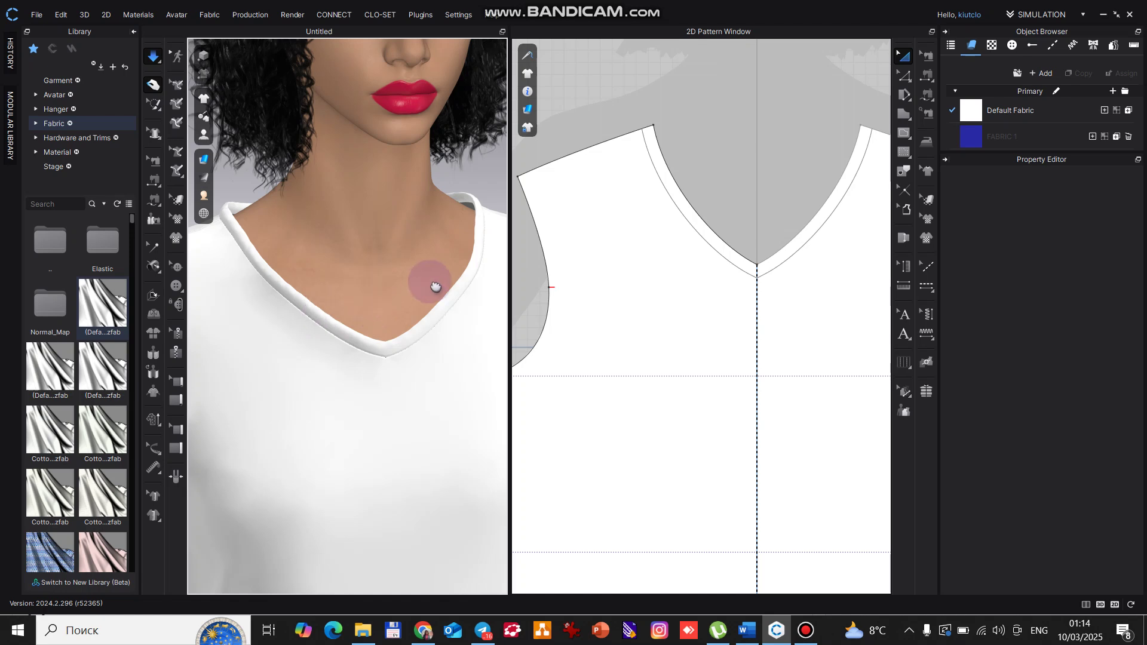
Select the front pattern piece, then try to pick the binding along the neckline's side with the binding tools.
right_click_drag(430, 281, 225, 249)
left_click(239, 239)
left_click_drag(257, 221, 283, 221)
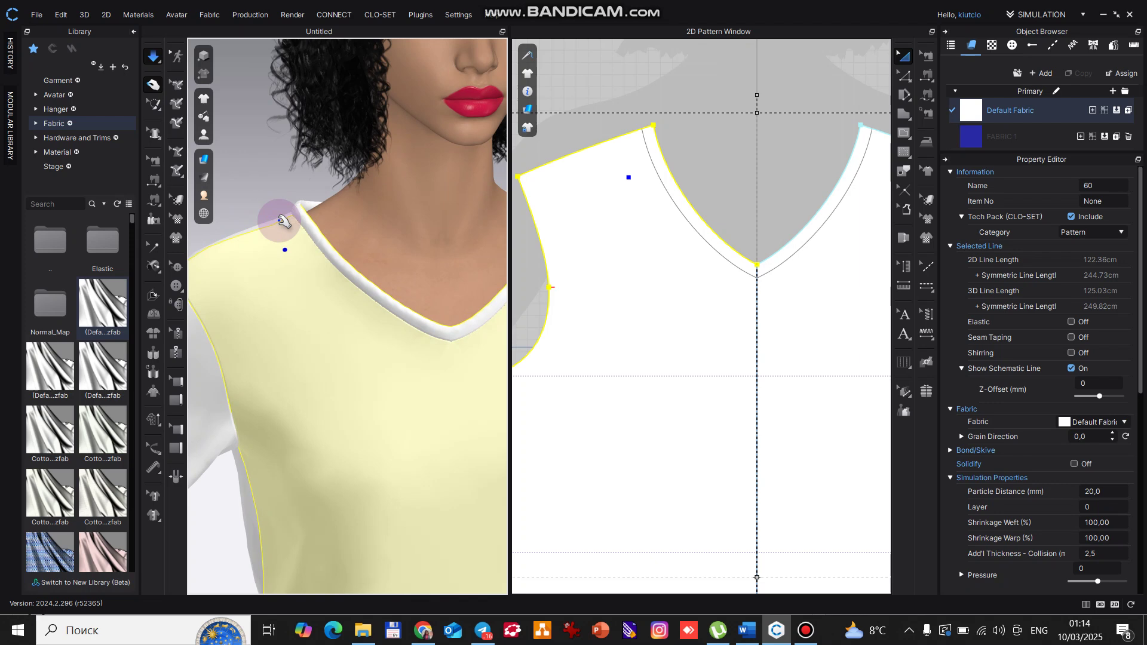
left_click(175, 449)
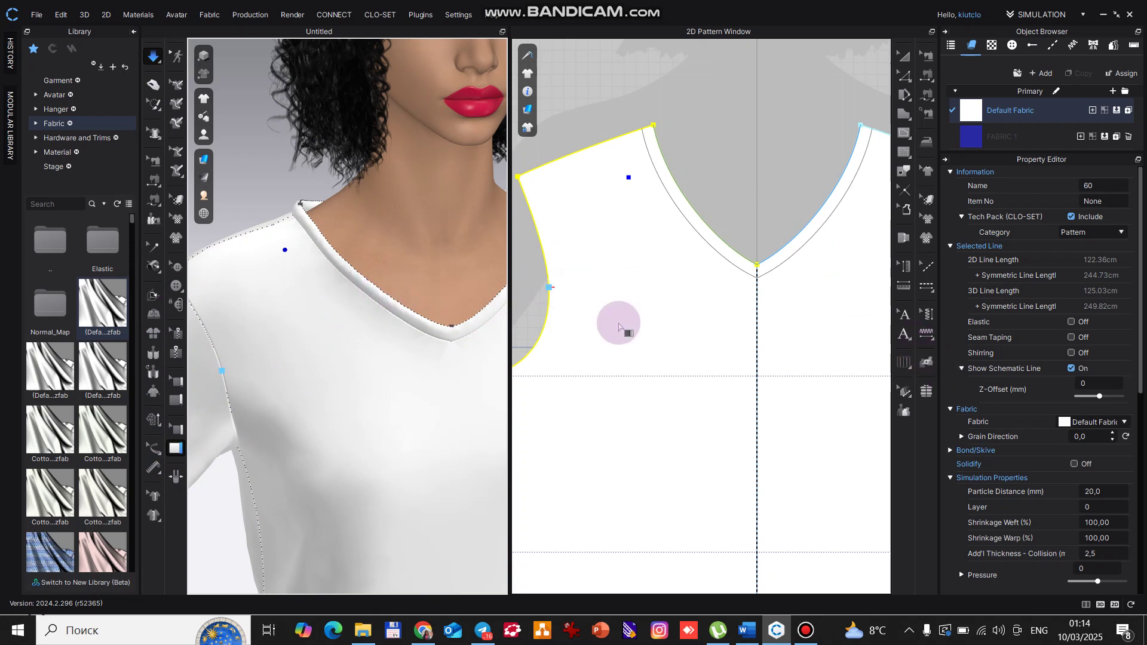
left_click(397, 313)
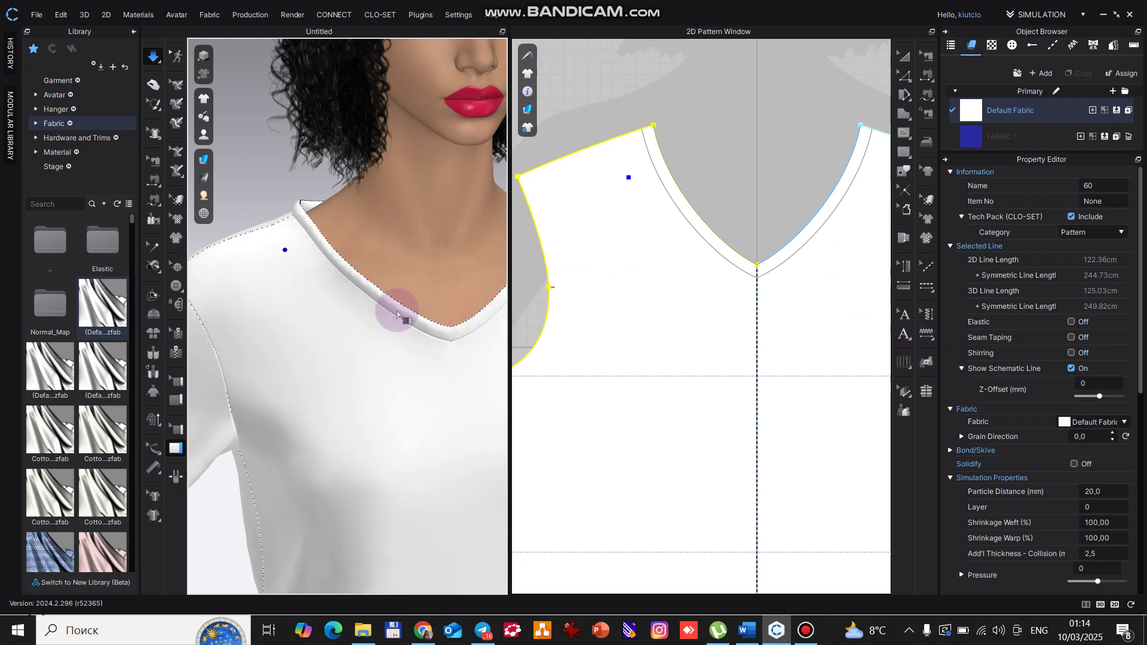
left_click(176, 429)
left_click(367, 300)
left_click(369, 290)
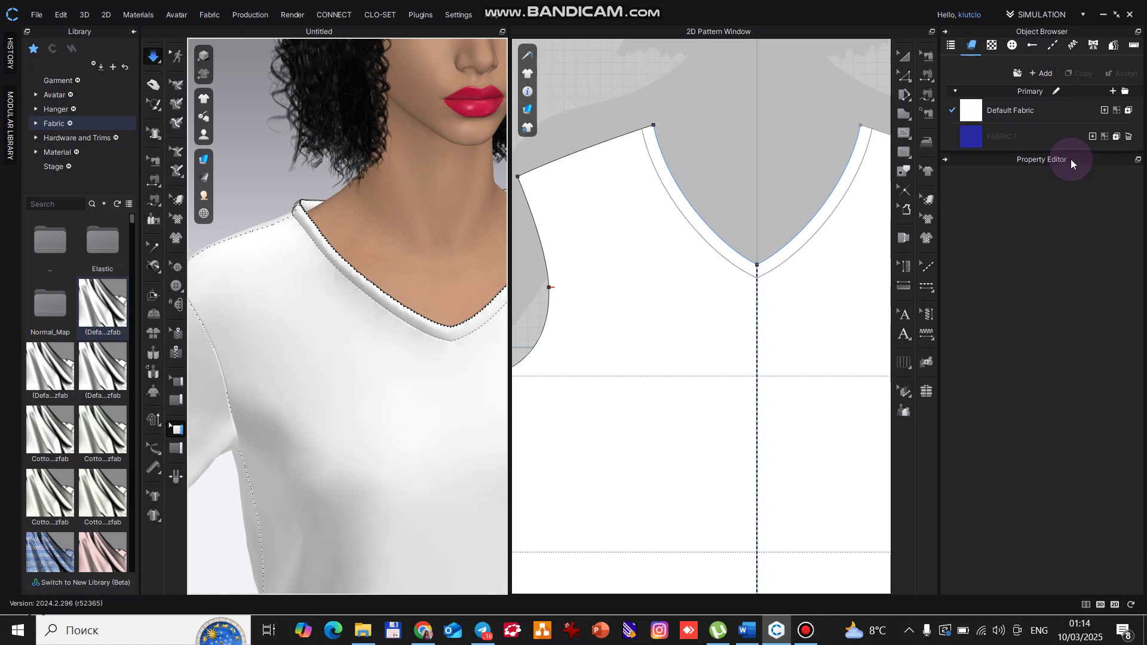
Look through Default Fabric's material settings down to its physical property preset and thickness.
double_click(971, 113)
left_click(1078, 353)
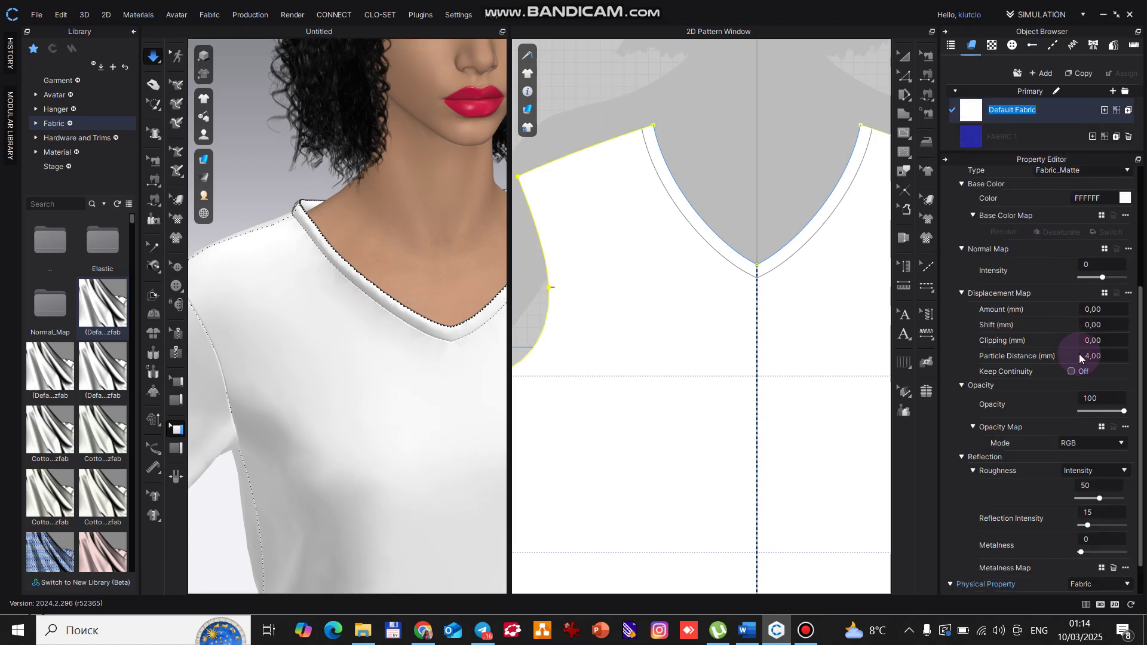
scroll(1084, 358, "down", 1)
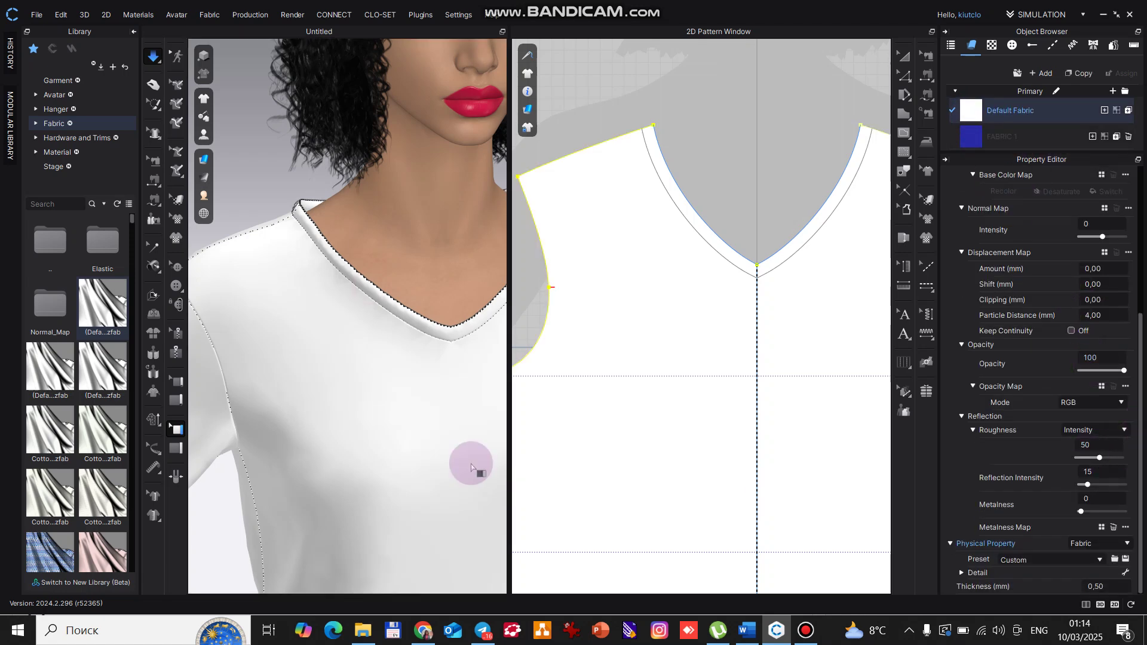
left_click(384, 328)
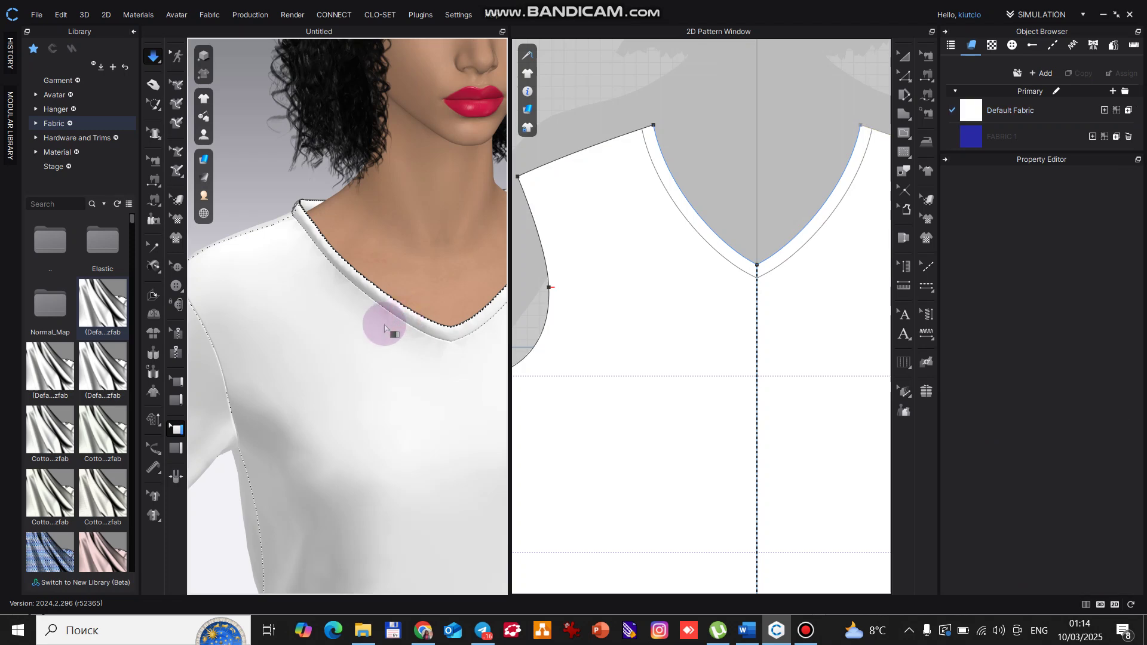
Try to apply Default Fabric from the fabric list directly onto the neckline binding.
left_click(176, 447)
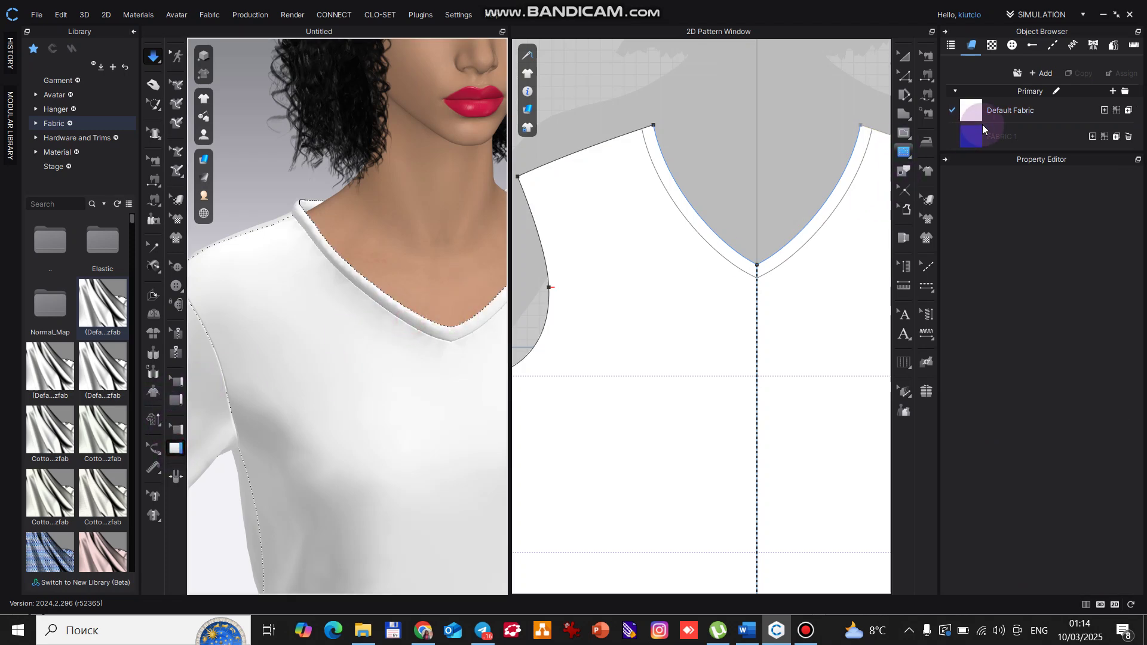
left_click(973, 112)
left_click_drag(974, 112, 403, 332)
Try to pick the binding along the V-neckline on the avatar with the binding tool.
scroll(377, 330, "down", 2)
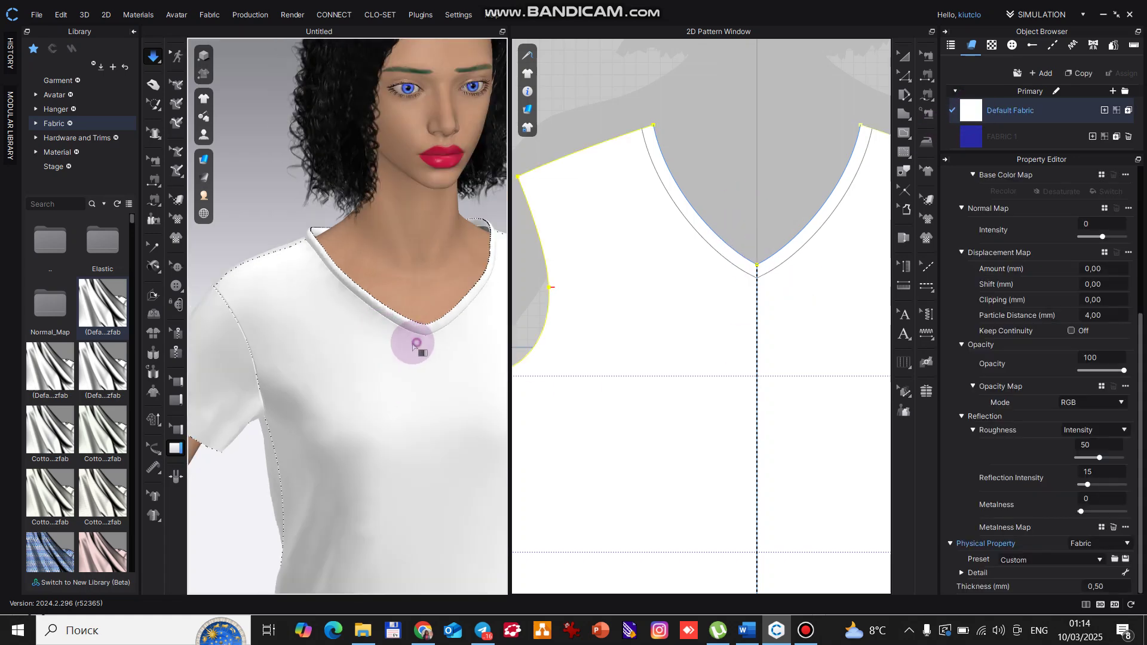
right_click_drag(414, 343, 389, 330)
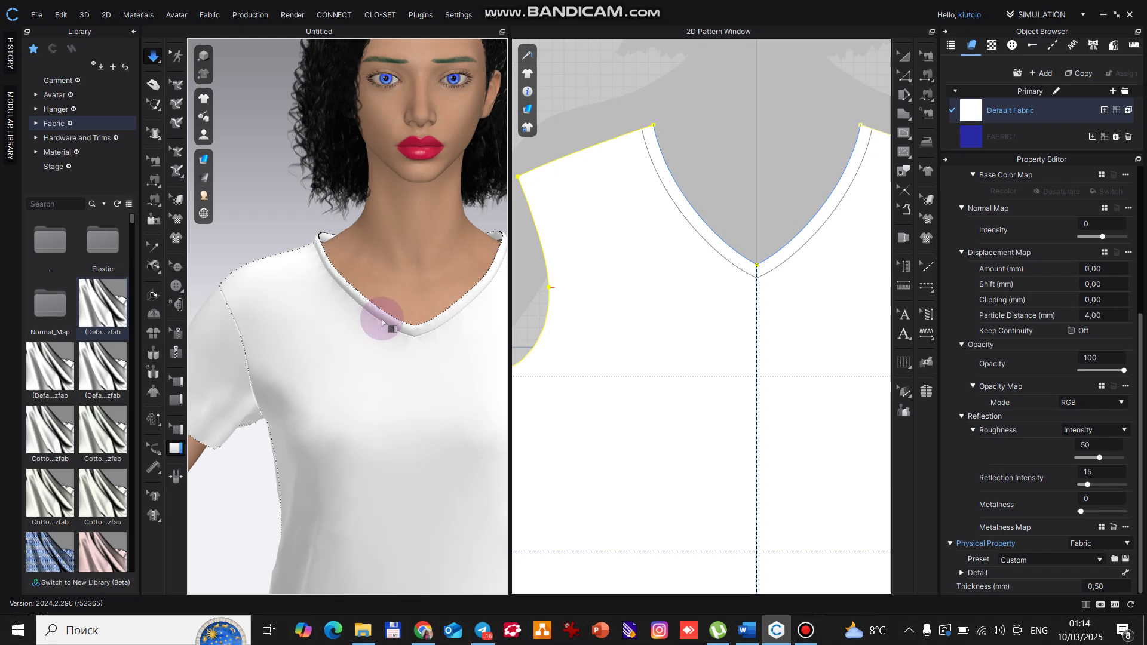
key("q")
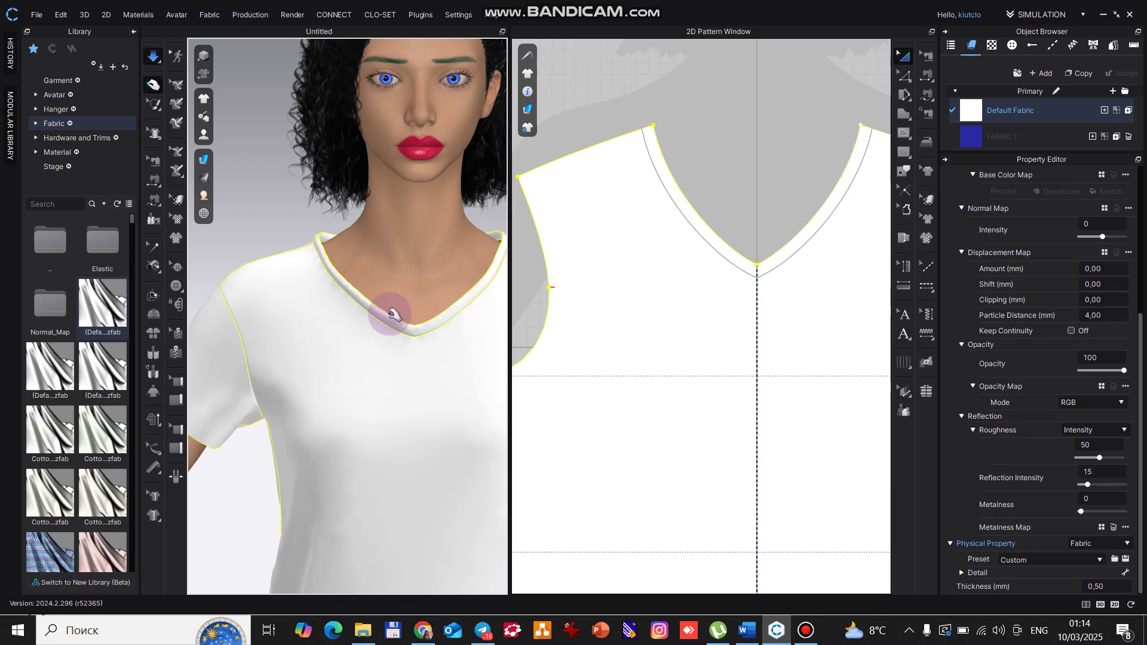
left_click(175, 449)
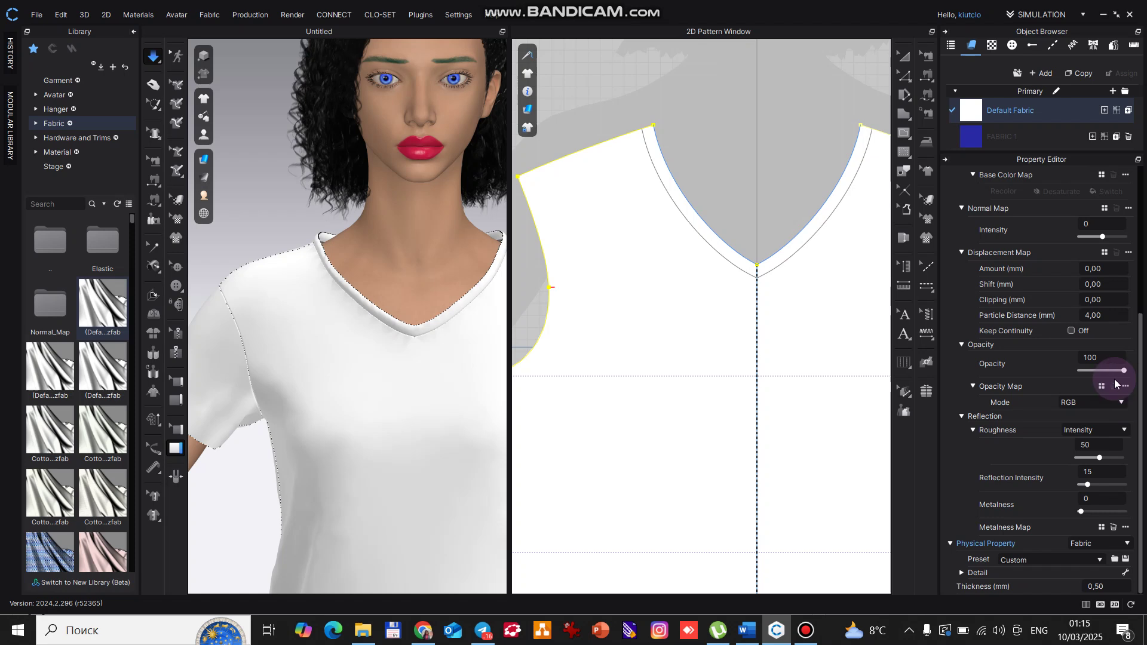
scroll(1109, 379, "up", 2)
scroll(1109, 399, "down", 2)
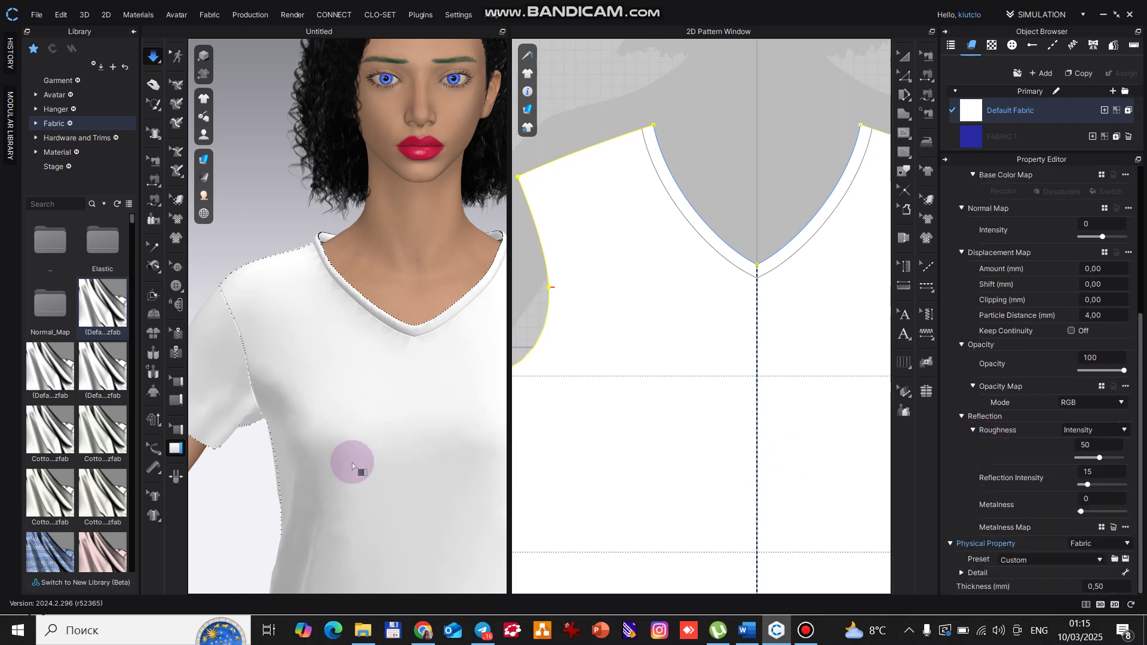
left_click(373, 310)
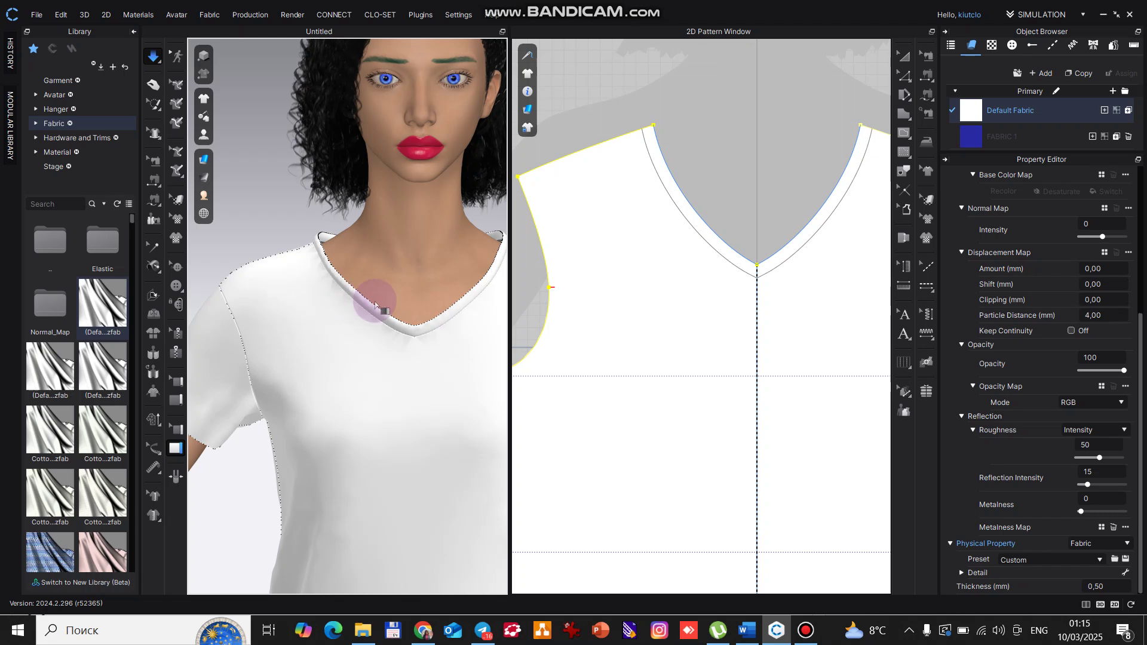
key("space")
key("space")
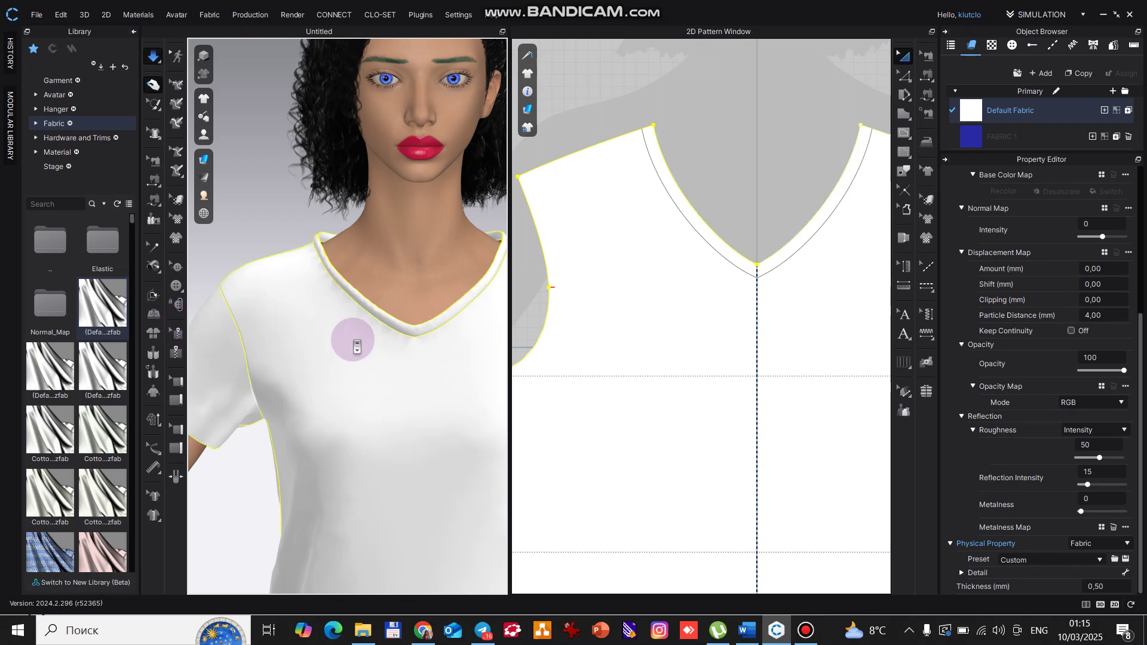
Select the neckline binding on the garment and turn on topstitching for its Segment A and Segment B.
scroll(351, 335, "down", 3)
scroll(725, 288, "down", 3)
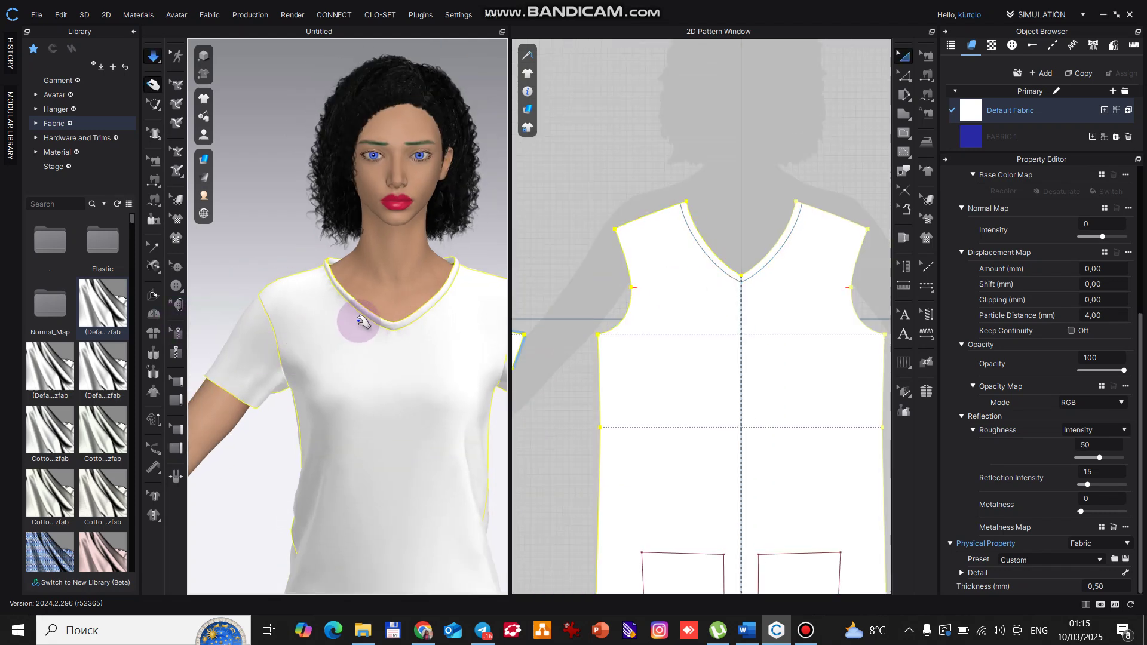
scroll(365, 316, "up", 5)
left_click(381, 317)
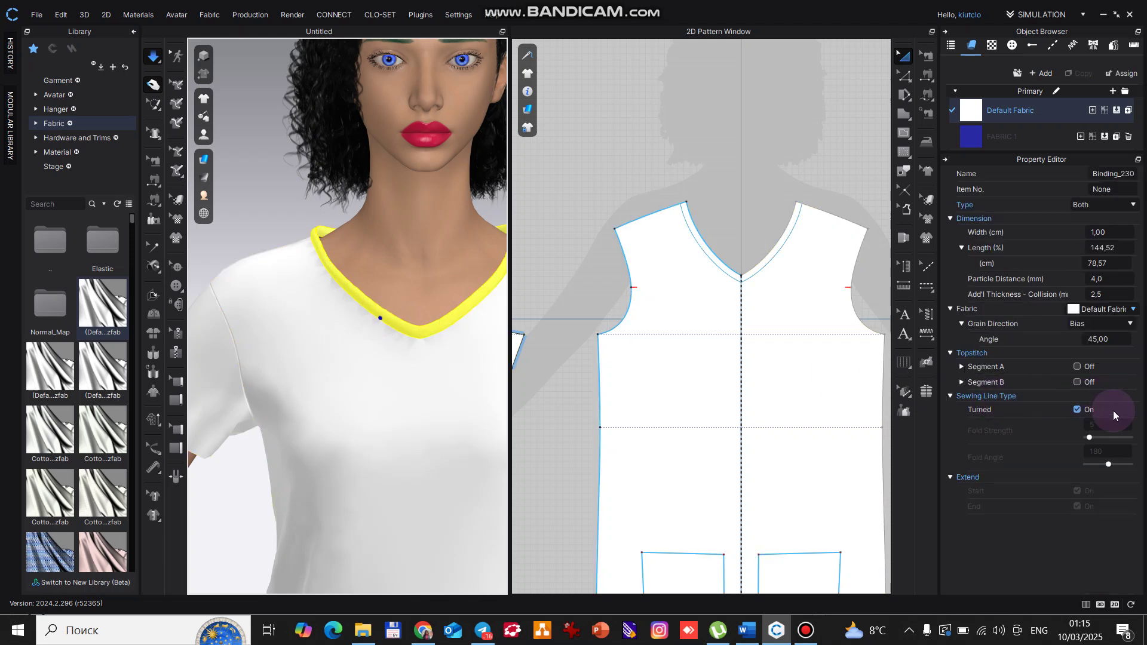
left_click(1079, 369)
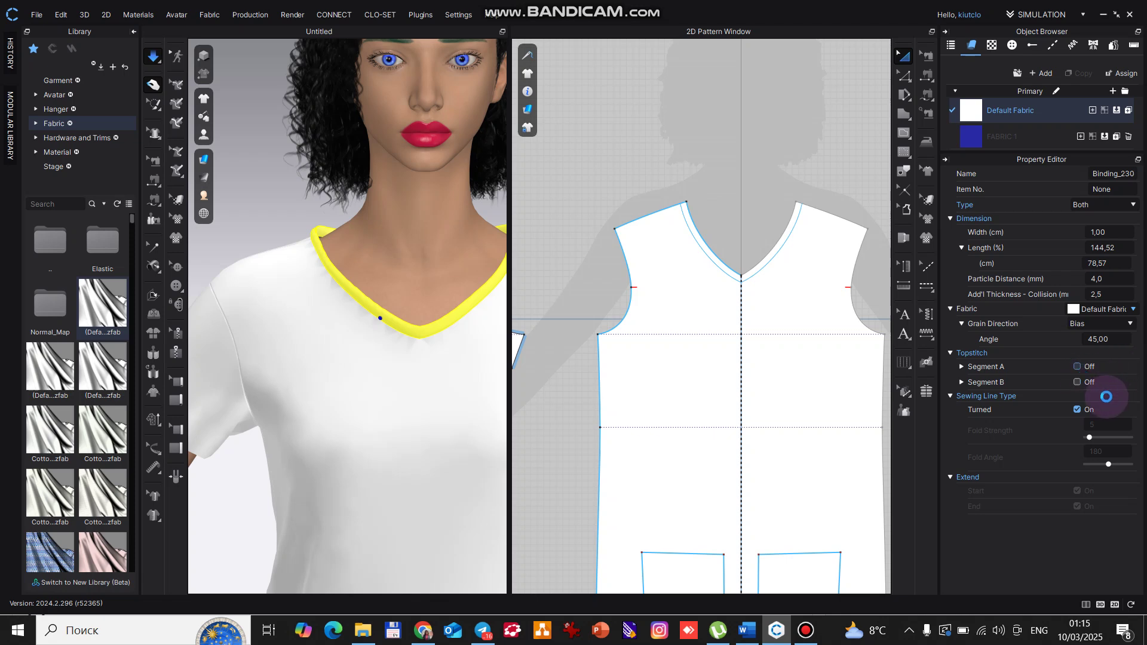
left_click(1077, 366)
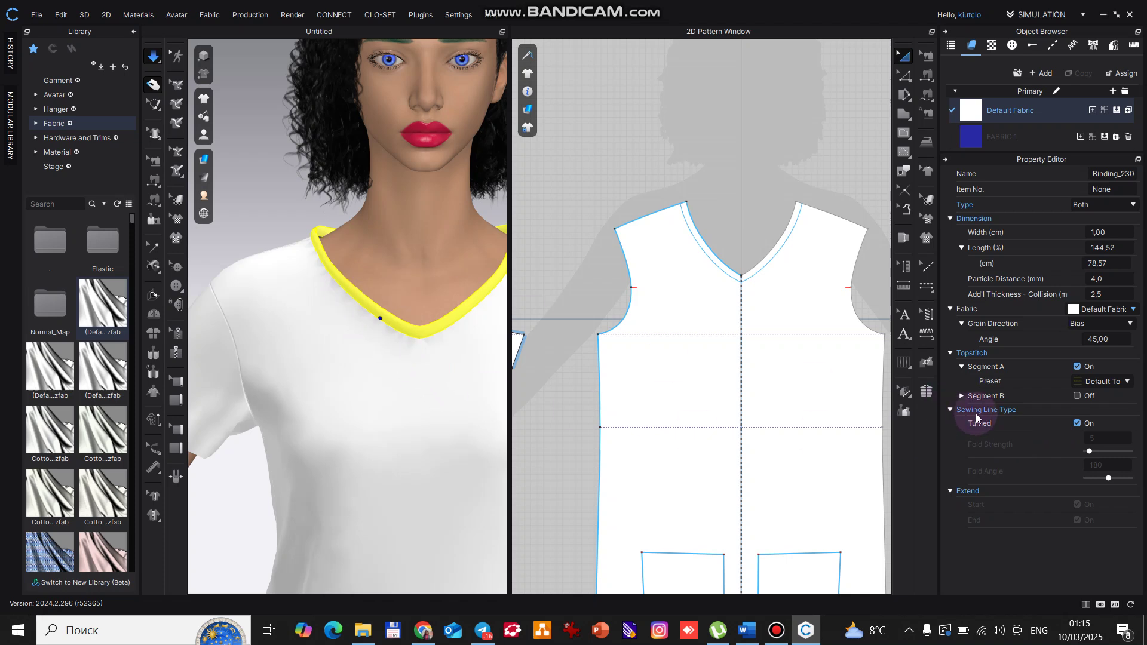
left_click(1076, 396)
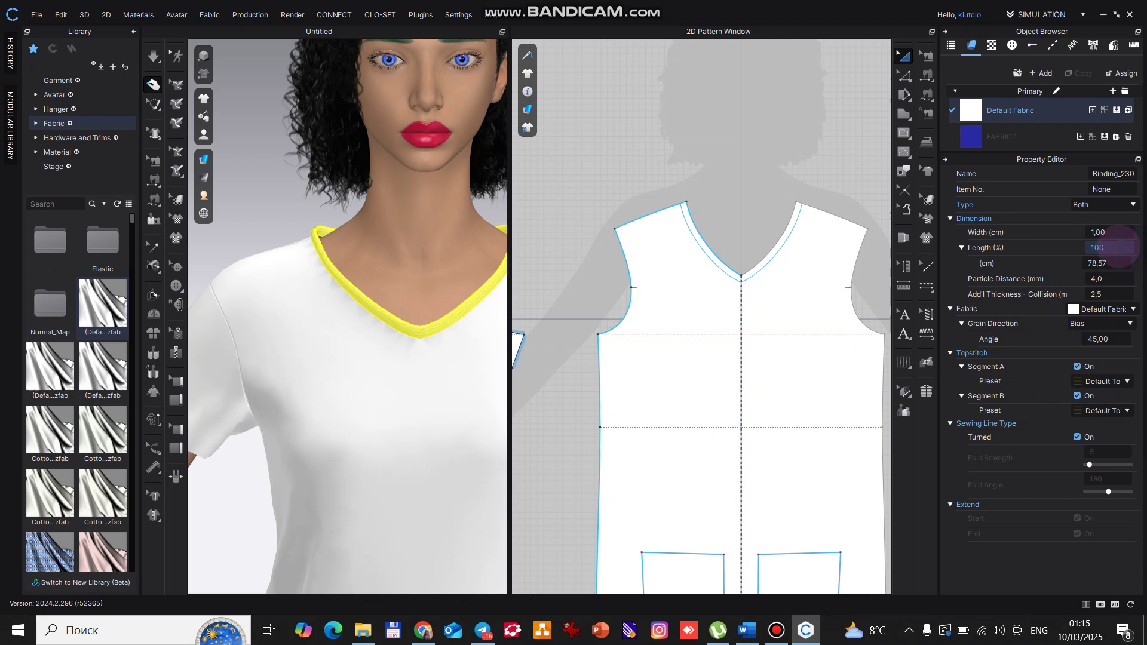
Set the neckline binding's length to 100% and run the simulation to settle it on the avatar.
left_click(1117, 248)
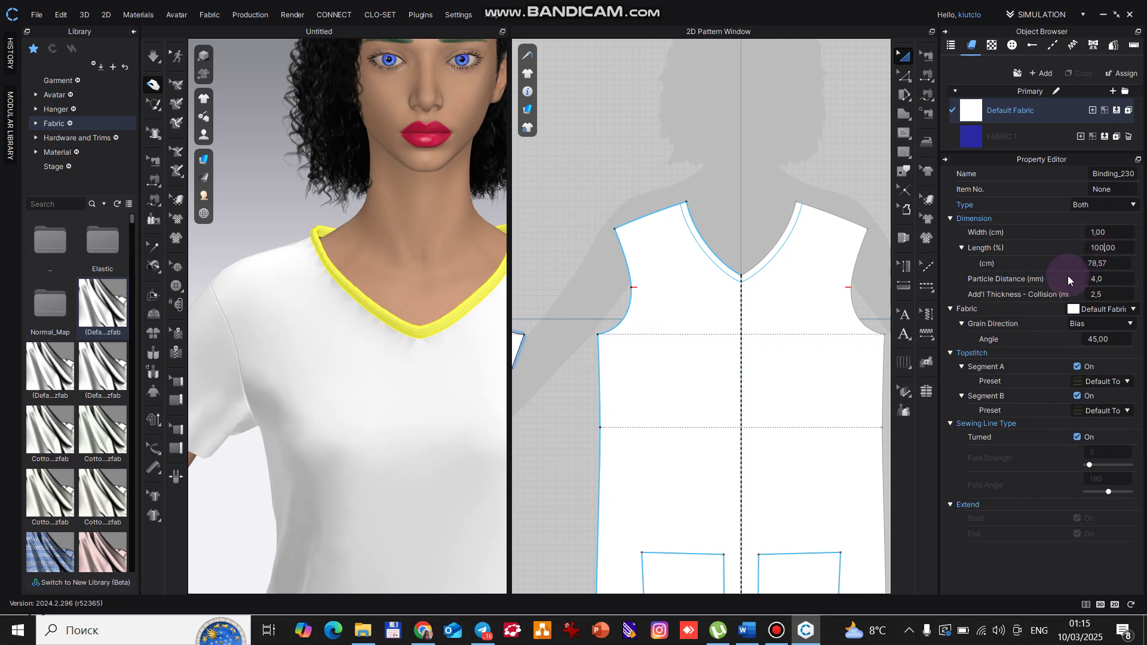
left_click(1117, 263)
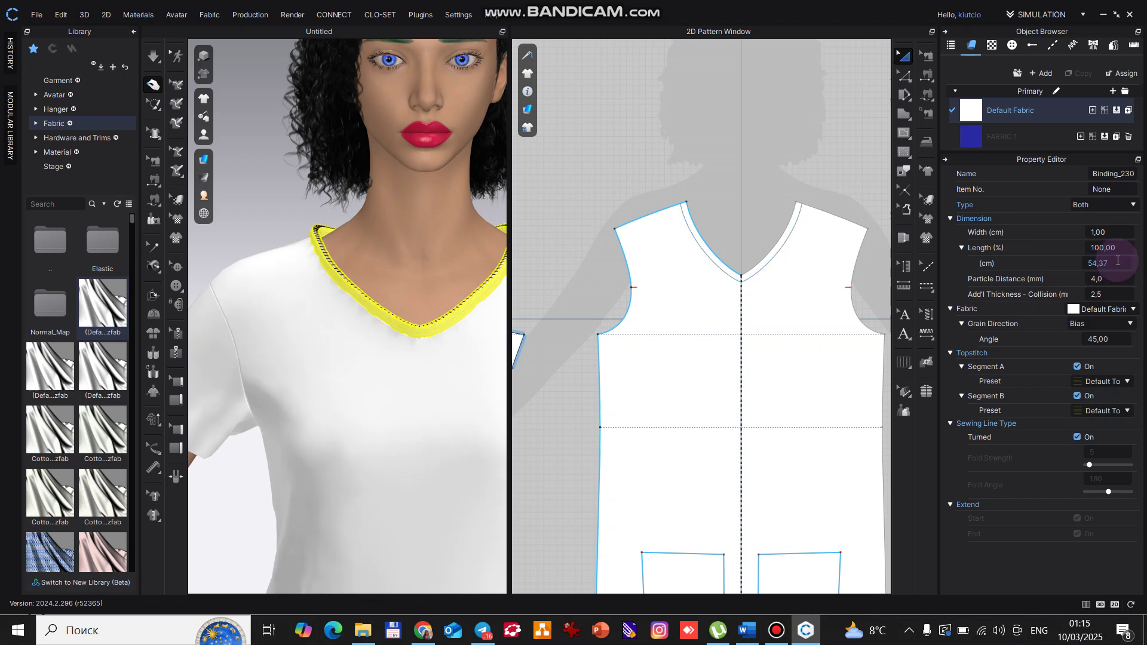
key("space")
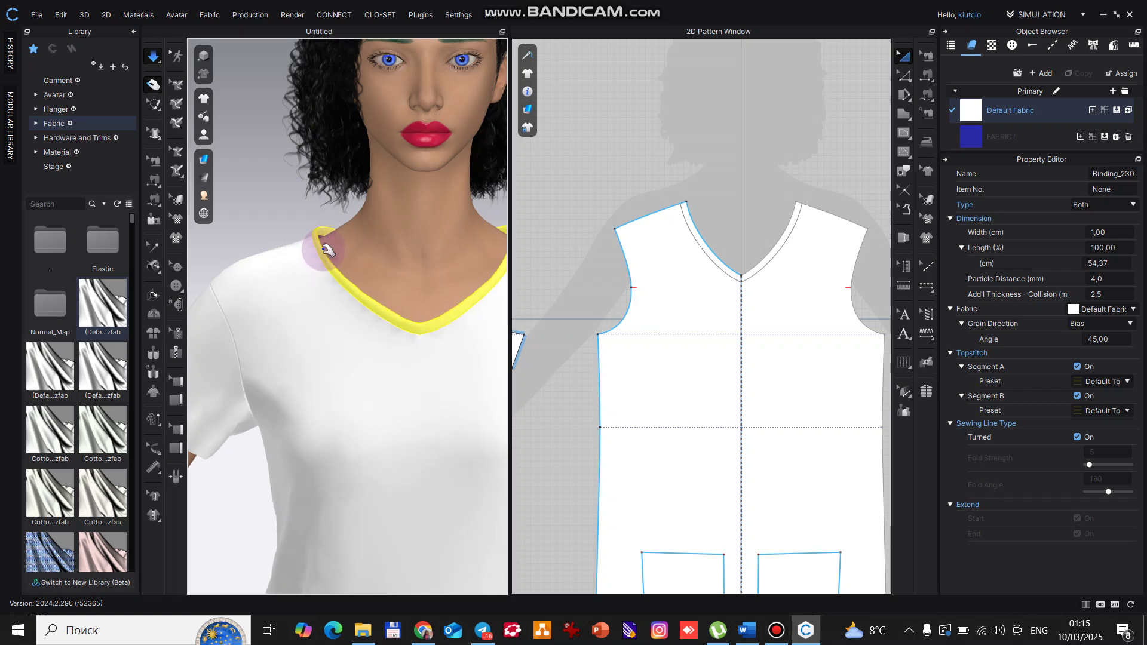
scroll(329, 281, "up", 4)
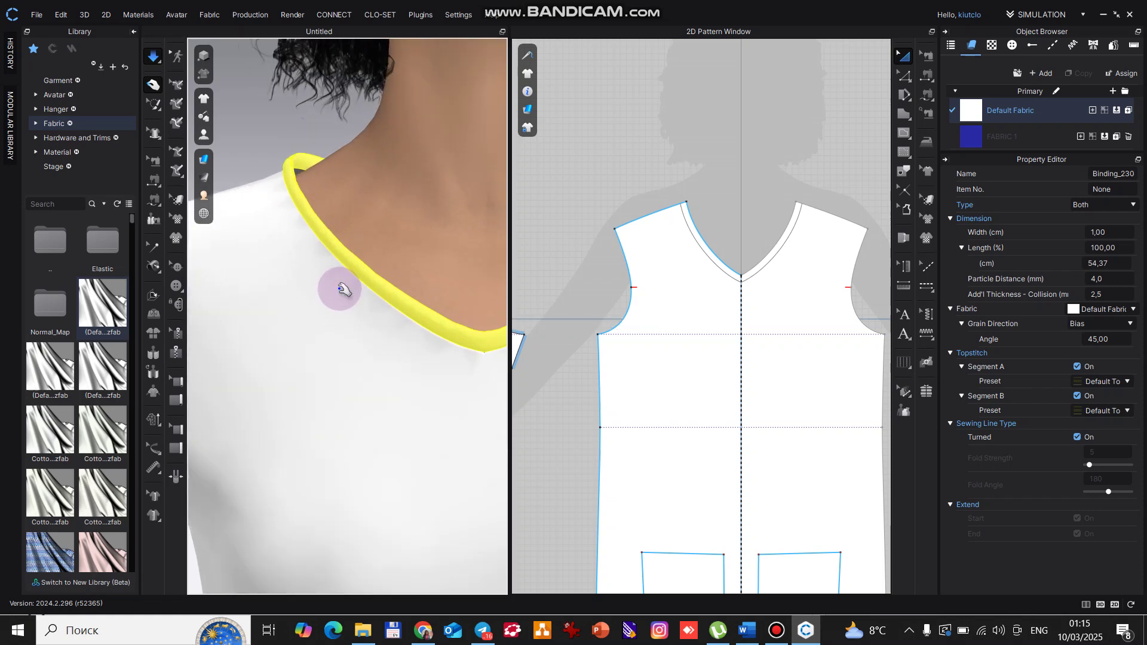
mouse_move(341, 281)
right_mouse_down()
mouse_move(328, 307)
mouse_move(532, 312)
mouse_move(317, 310)
mouse_move(356, 310)
mouse_move(351, 300)
right_mouse_up()
scroll(343, 293, "up", 2)
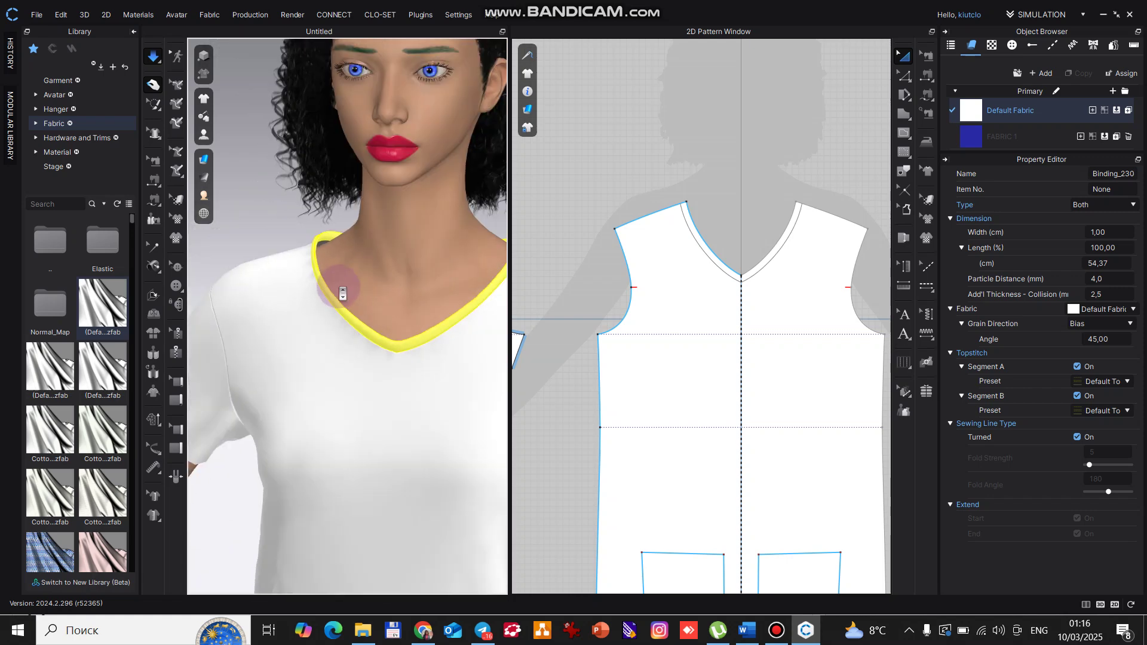
scroll(342, 292, "down", 4)
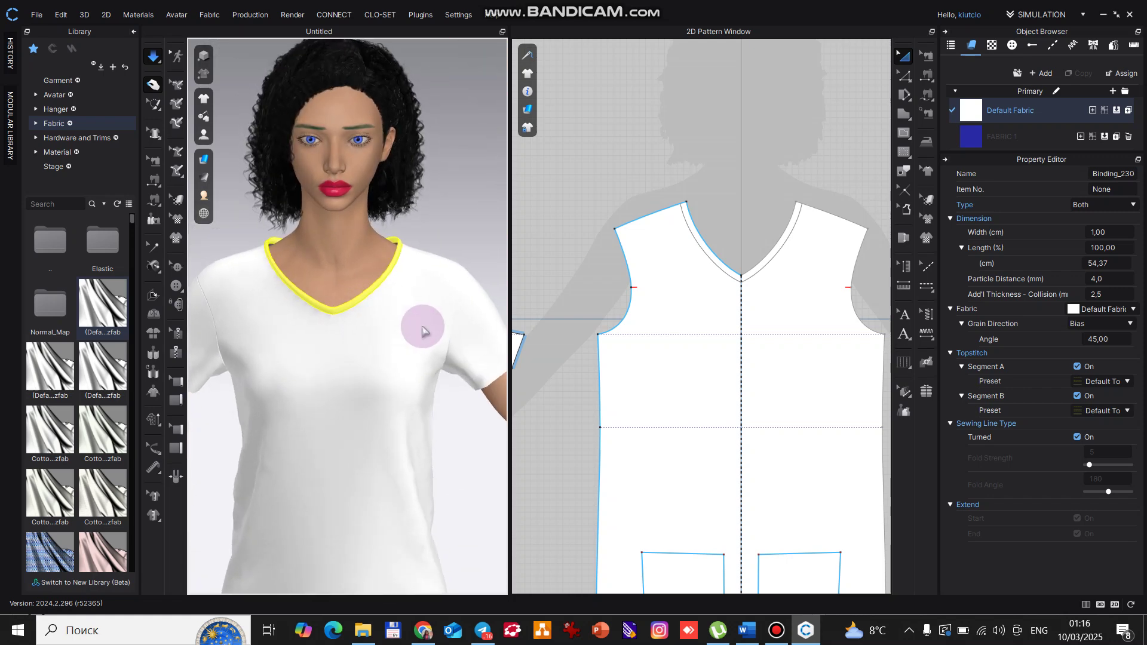
Try to start piping along the garment's V-neckline with the Piping tool.
left_click(174, 401)
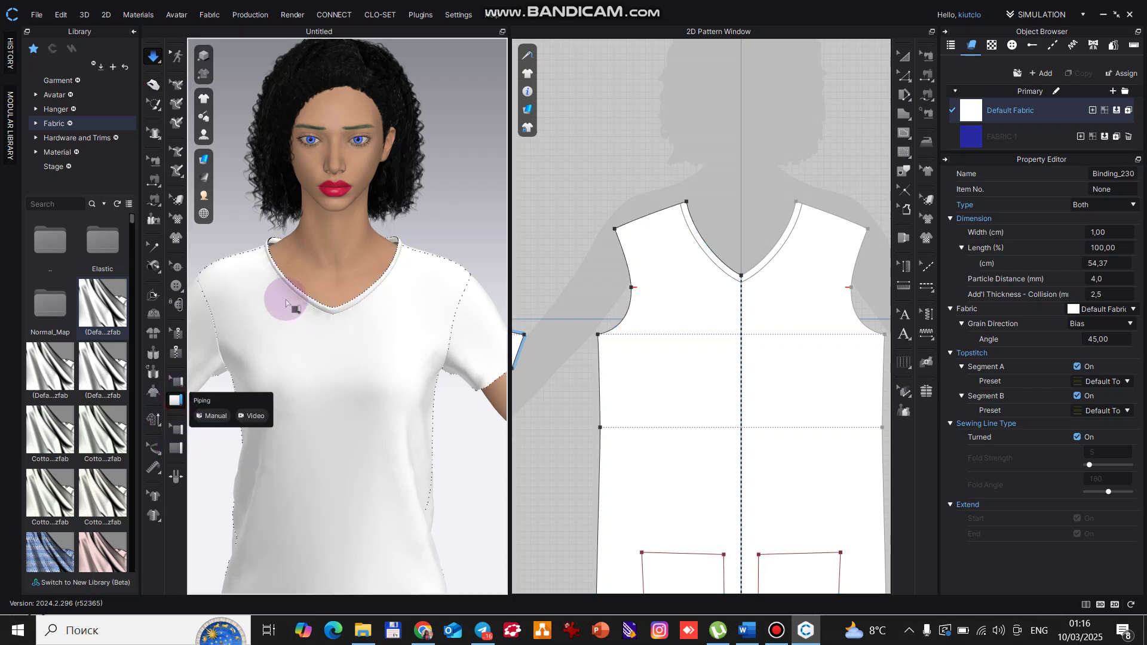
scroll(287, 281, "up", 5)
scroll(287, 287, "up", 2)
middle_click_drag(253, 278, 345, 348)
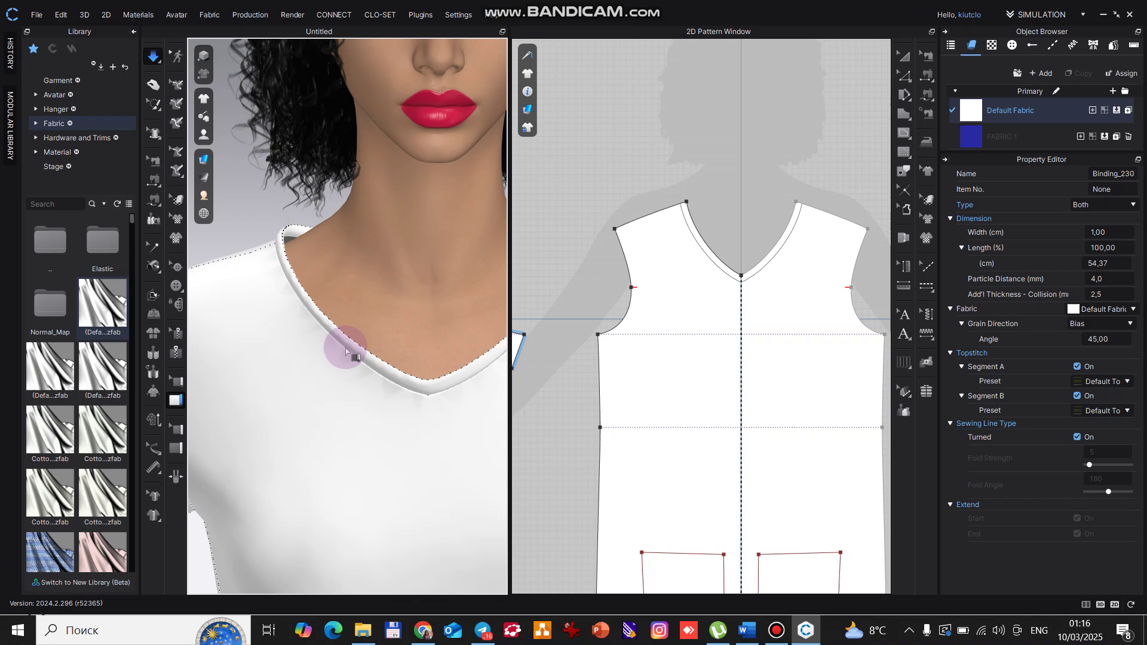
double_click(757, 276)
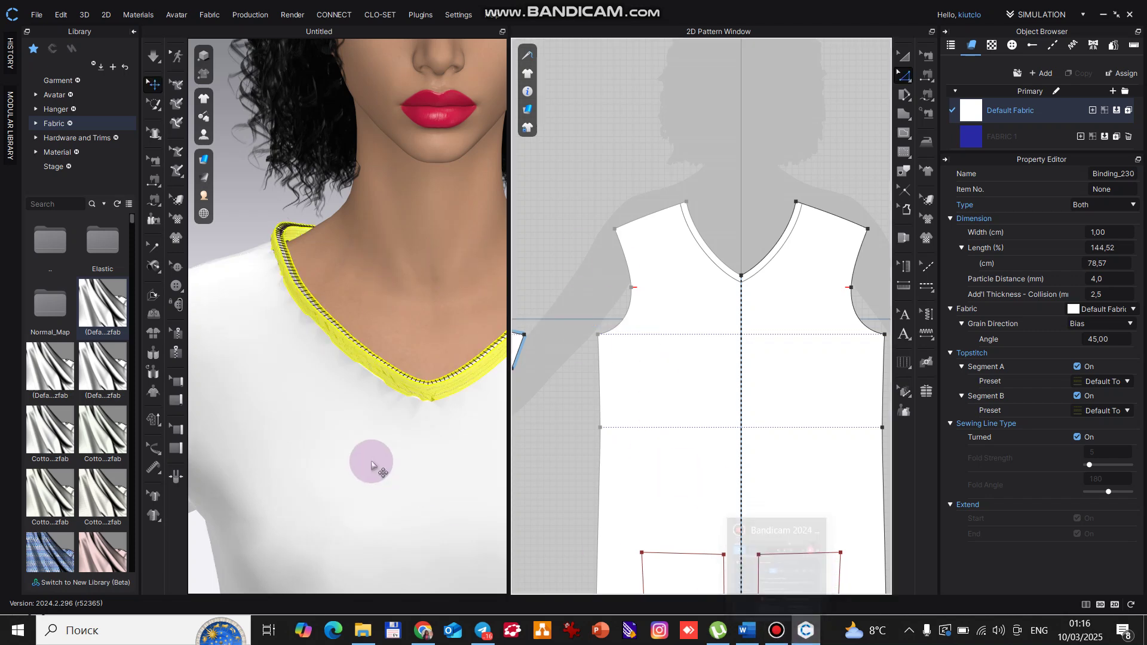
Undo all neckline binding changes, including its fabric, width and type, and the binding itself, back to the plain V-neckline.
left_click(306, 305)
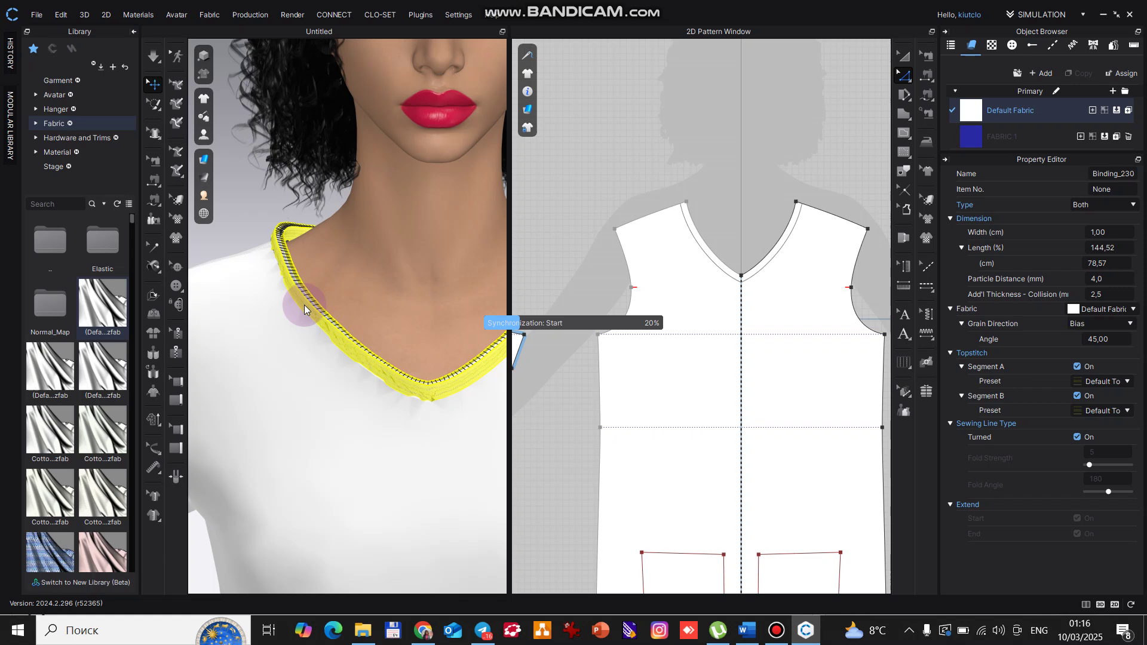
left_click(378, 316)
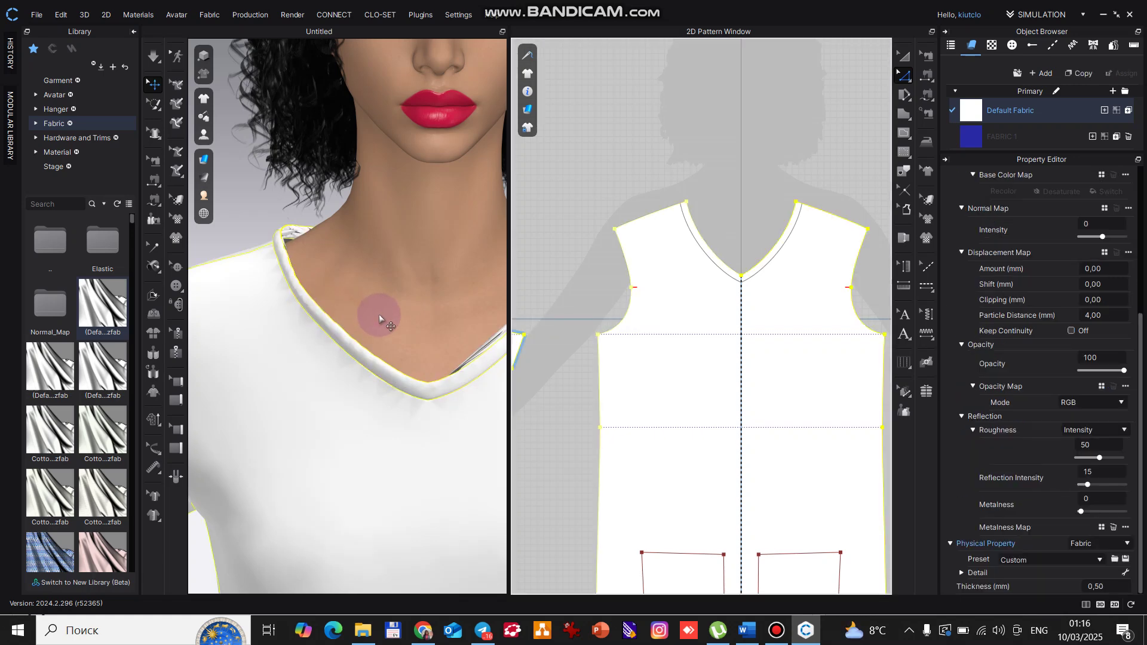
key("ctrl+z")
key("ctrl+z")
key("ctrl+z")
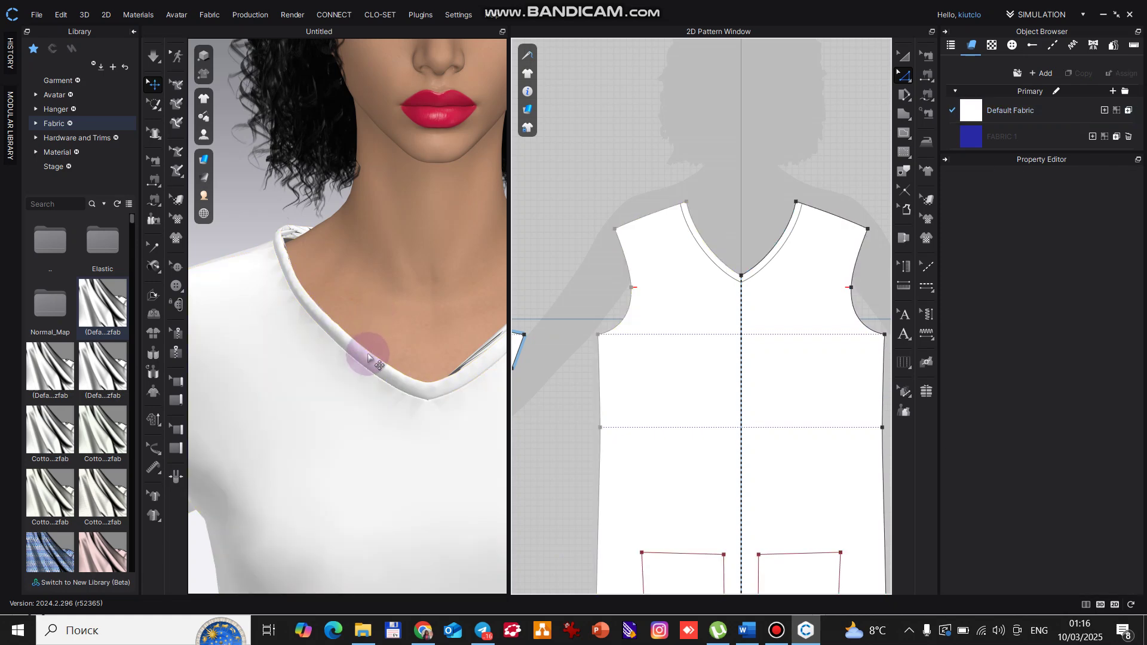
key("ctrl+z")
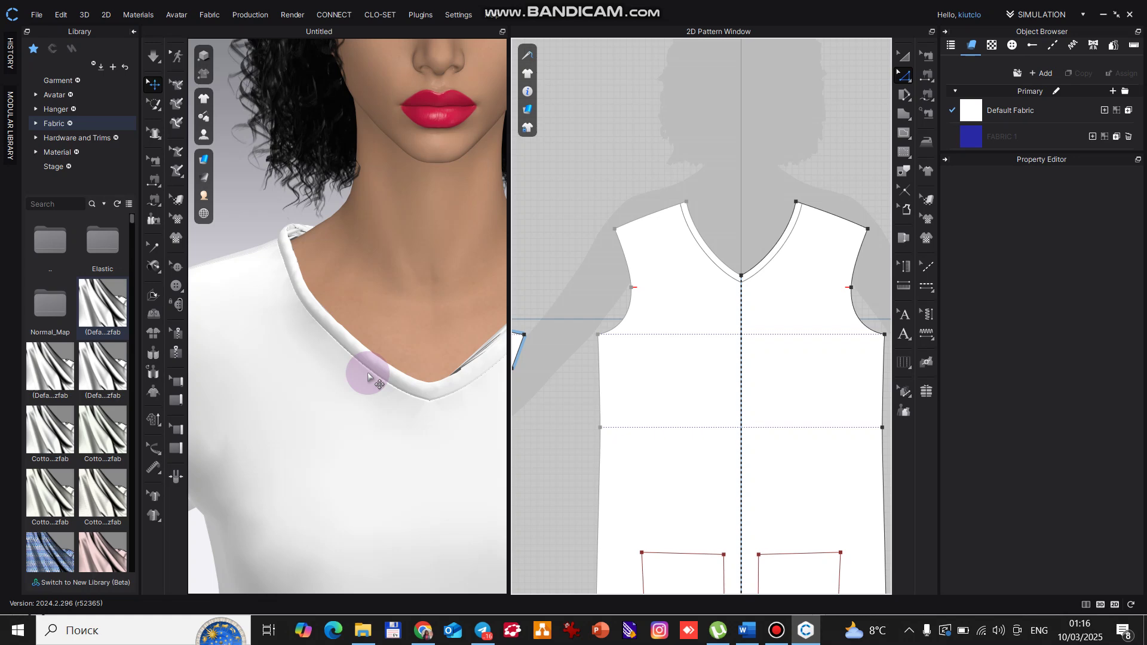
key("ctrl+z")
key("ctrl+z")
key("ctrl+z")
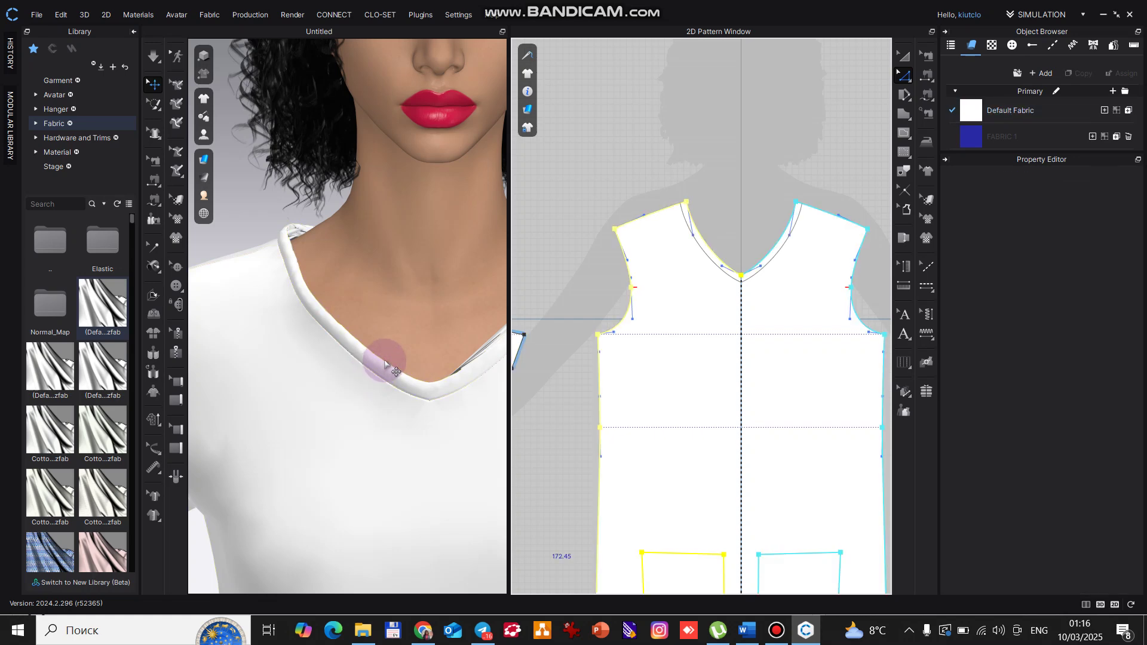
key("ctrl+z")
key("ctrl+z")
key("ctrl+z")
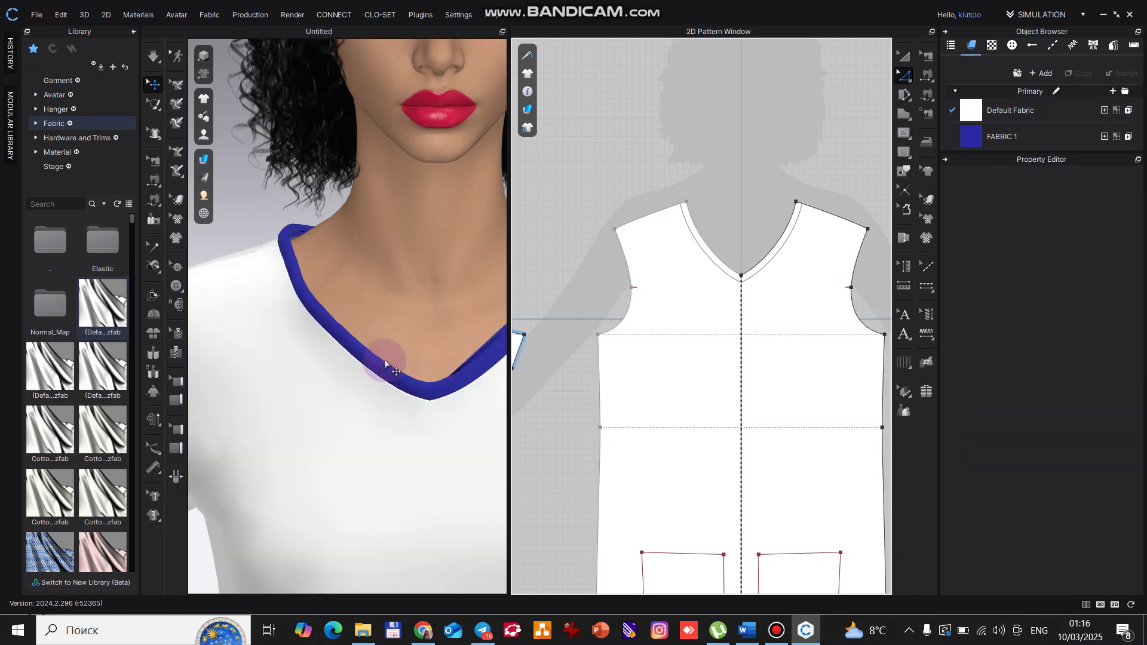
key("ctrl+z")
key("ctrl+z")
key("ctrl+z")
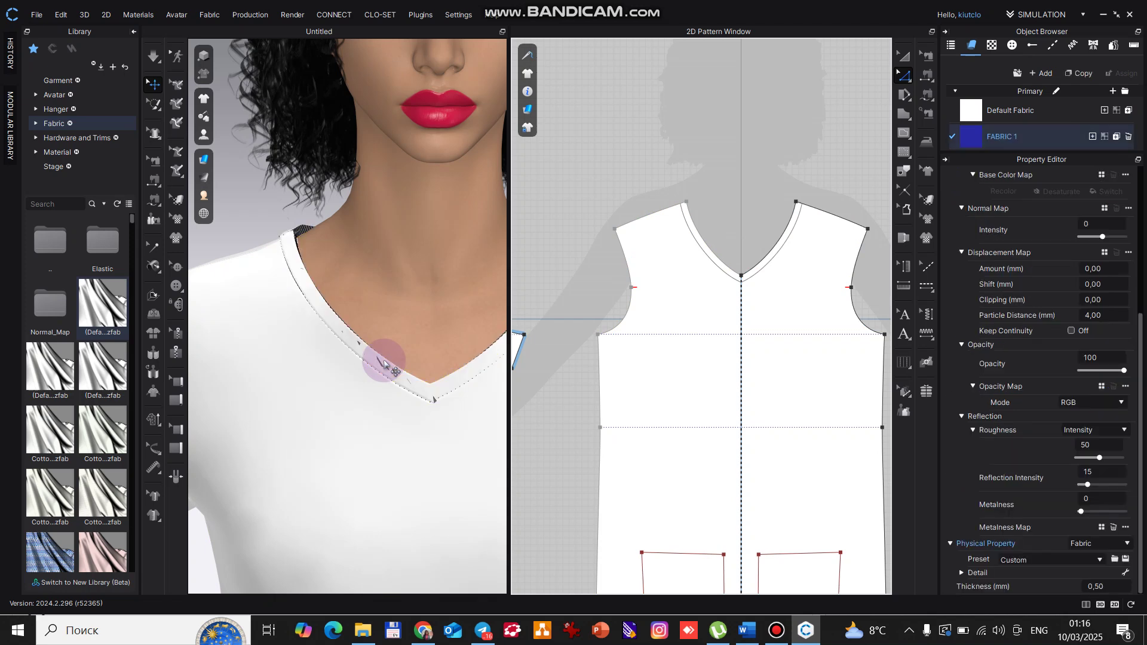
key("ctrl+z")
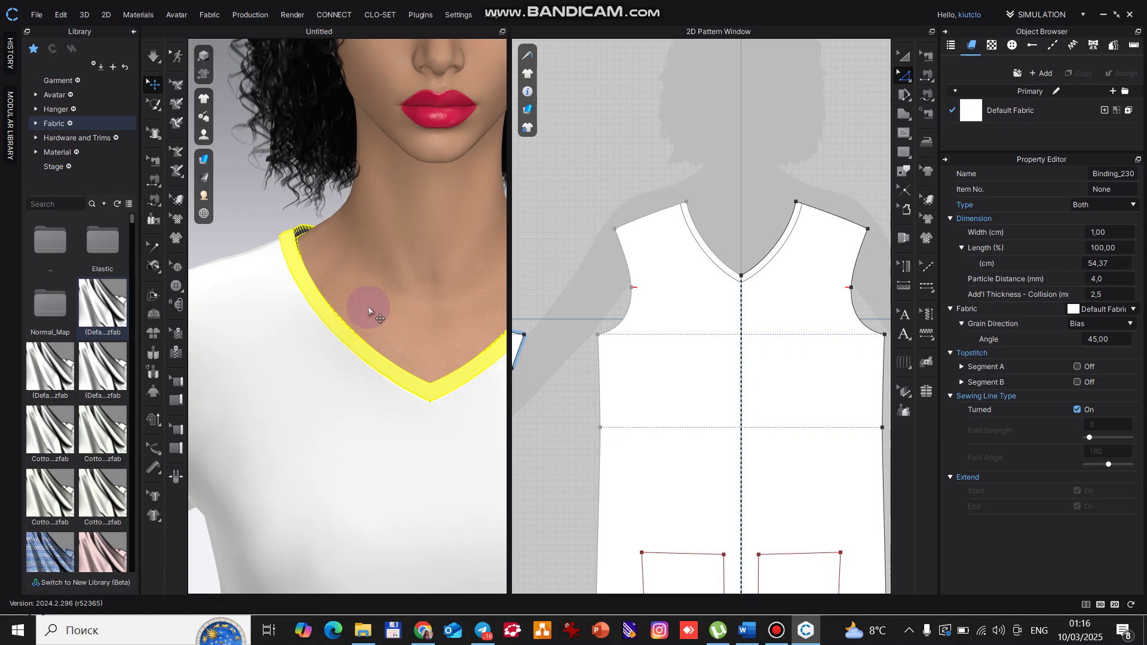
key("ctrl+z")
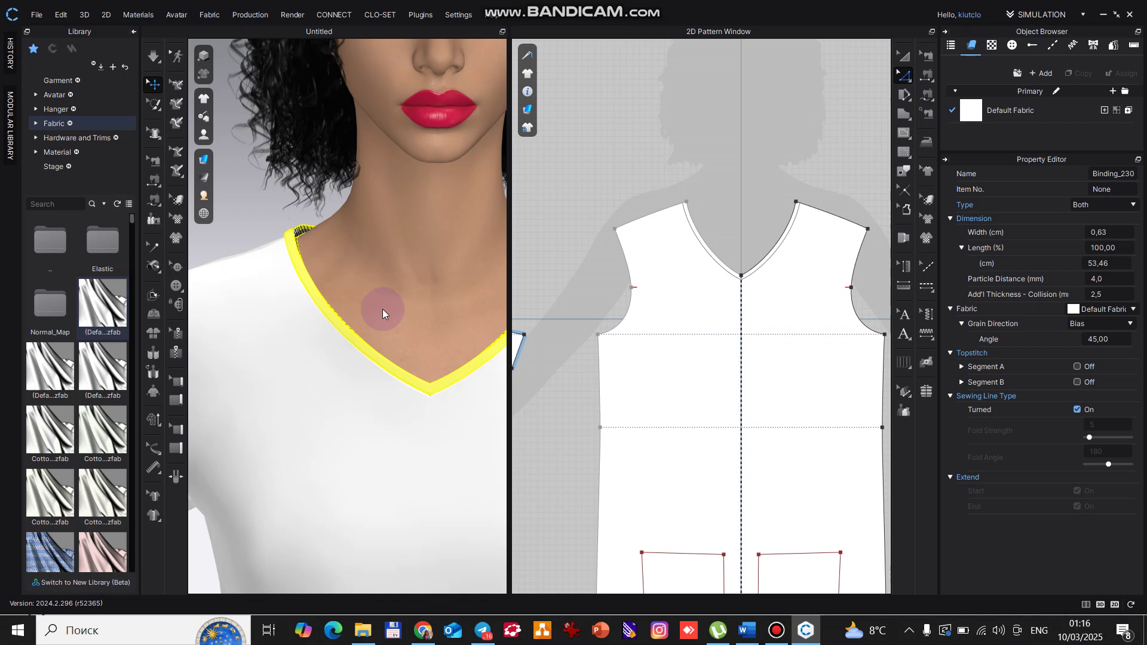
key("ctrl+z")
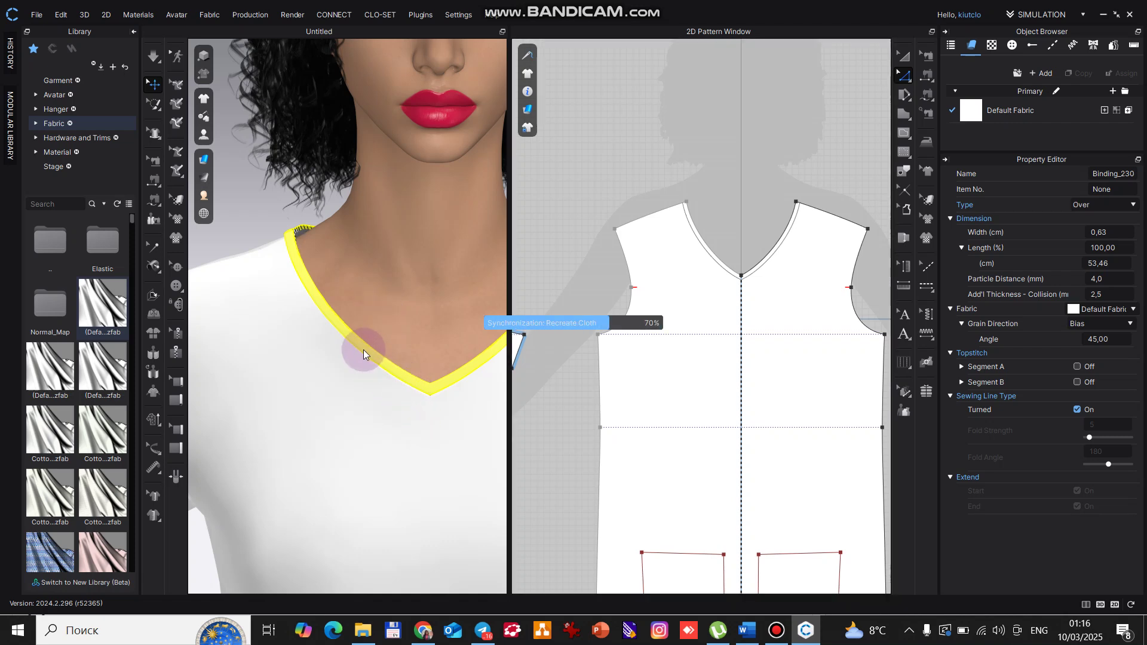
key("ctrl+z")
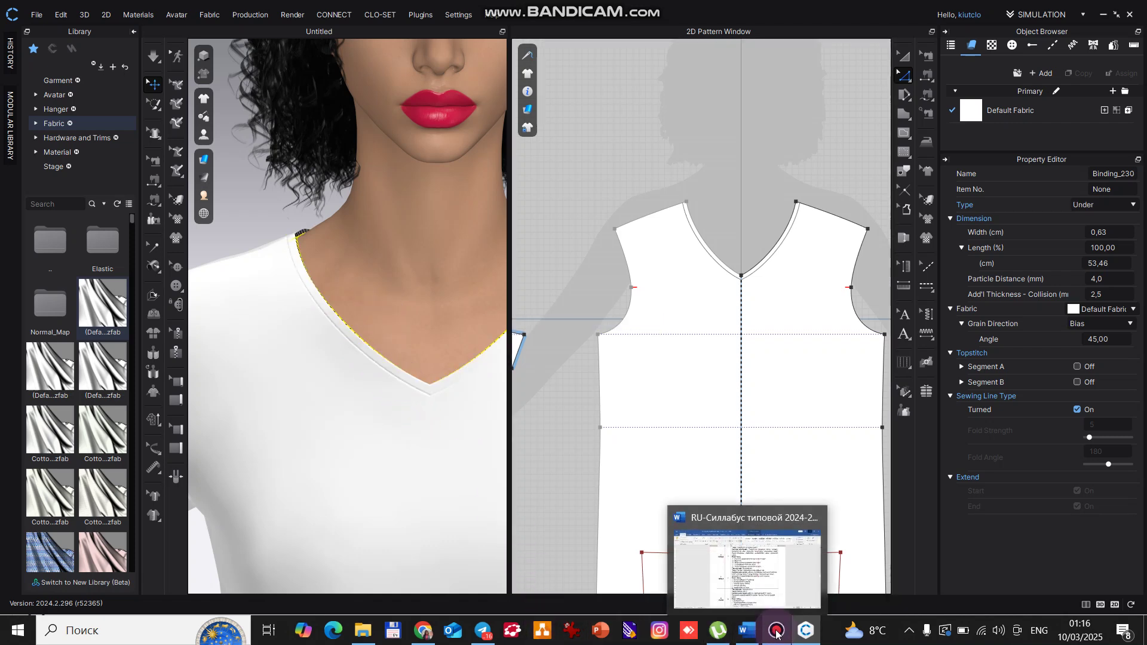
key("ctrl+z")
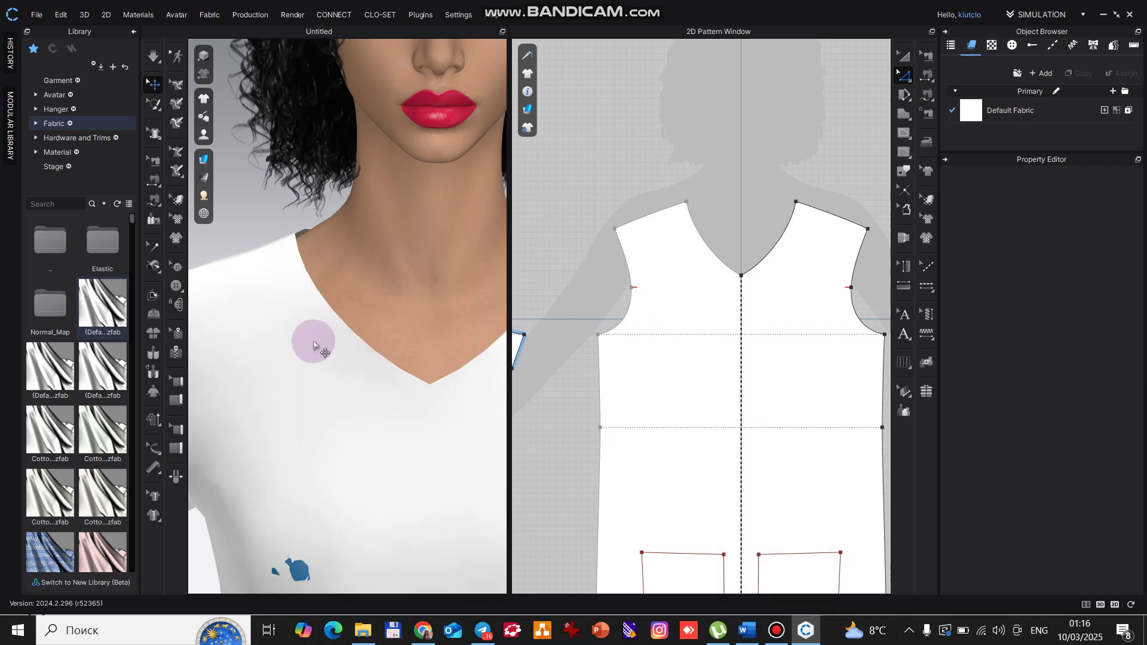
Hide the avatar so only the garment is shown in the 3D view.
scroll(258, 336, "down", 2)
mouse_move(204, 135)
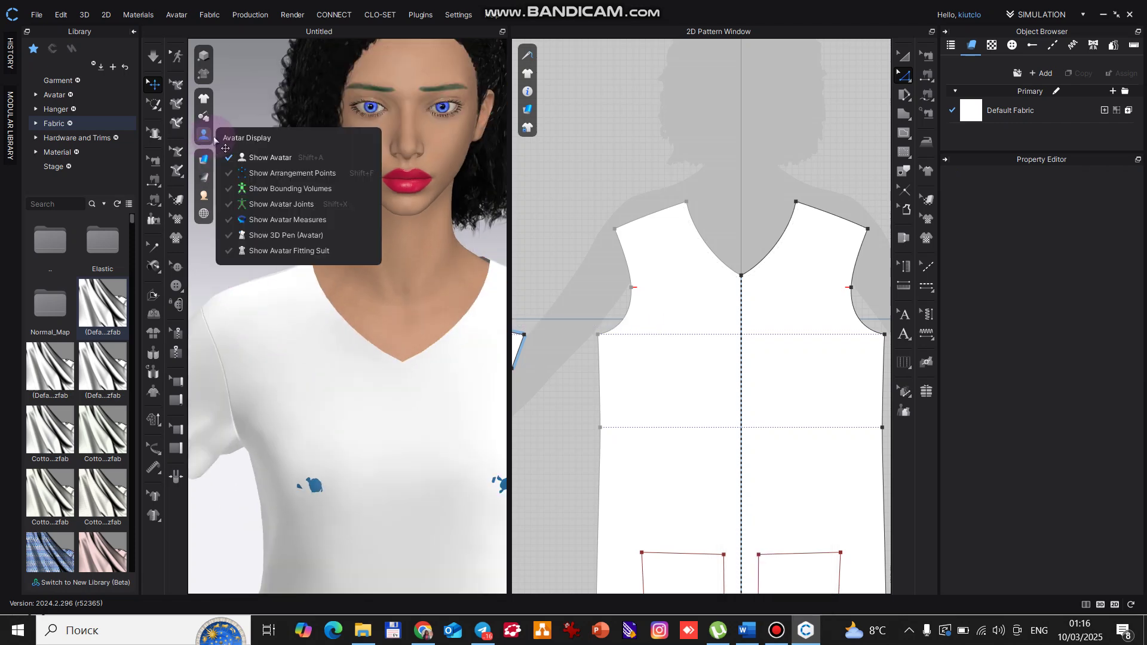
left_click(256, 153)
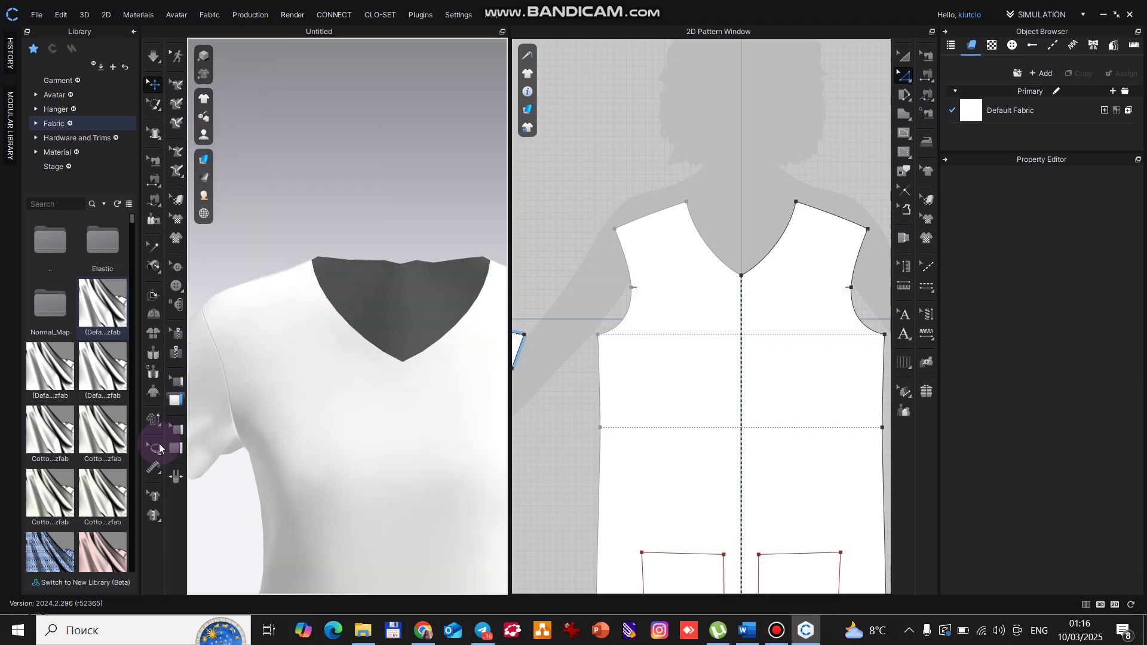
Add piping around the whole V-neckline, from the shoulder point and back to it, with the Piping tool.
left_click(174, 402)
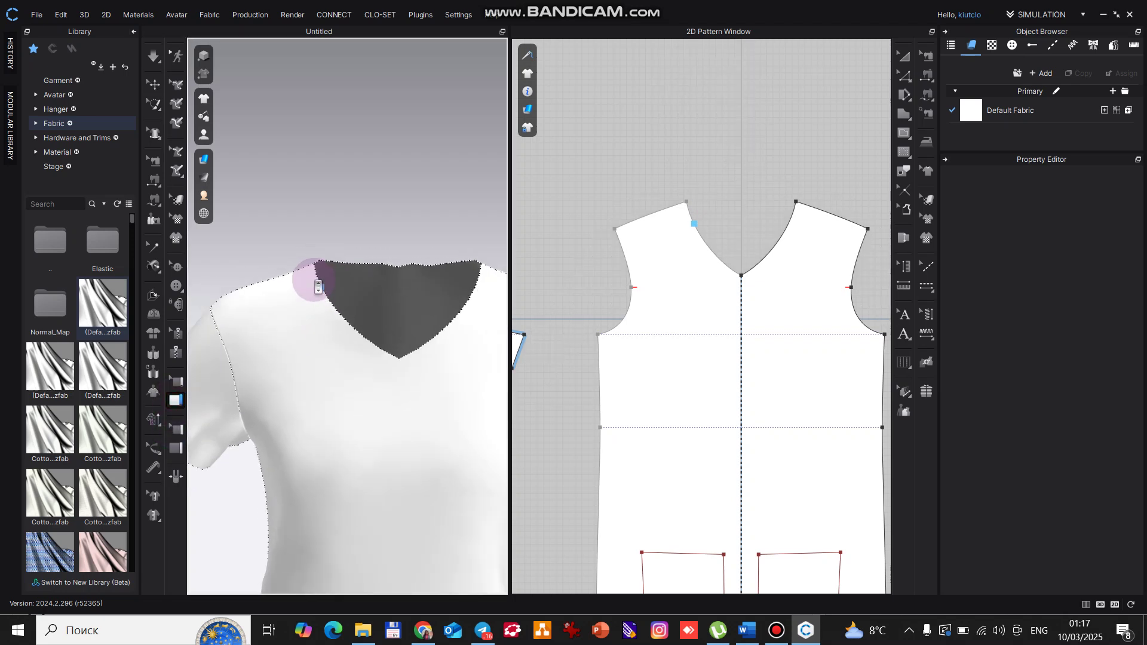
right_click_drag(377, 363, 357, 406)
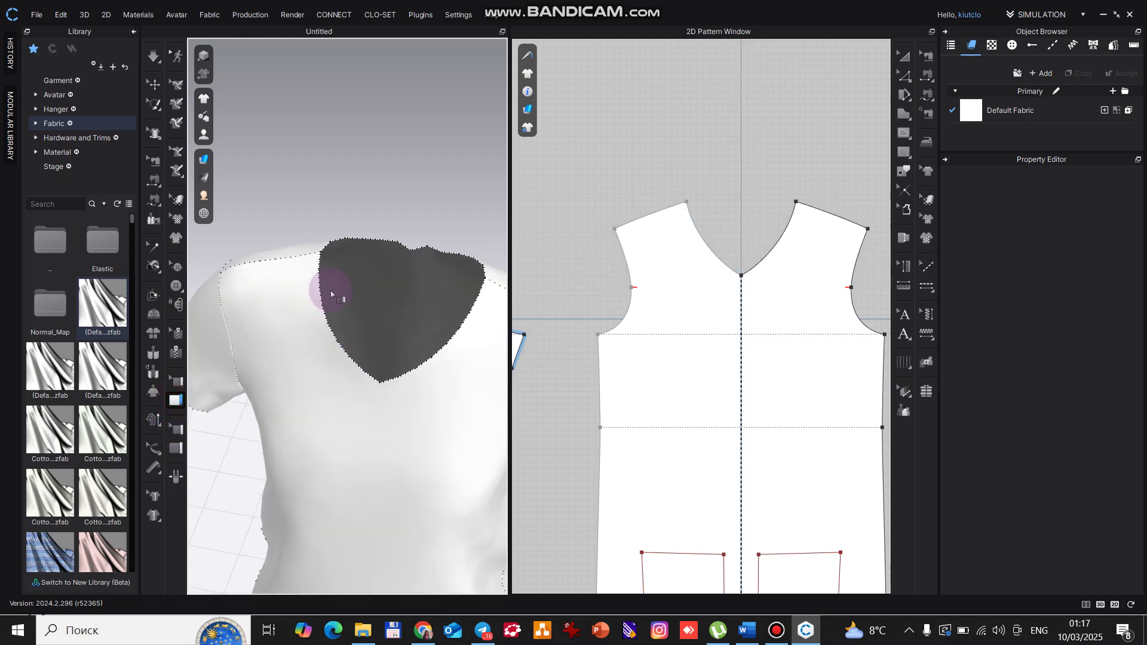
left_click(320, 253)
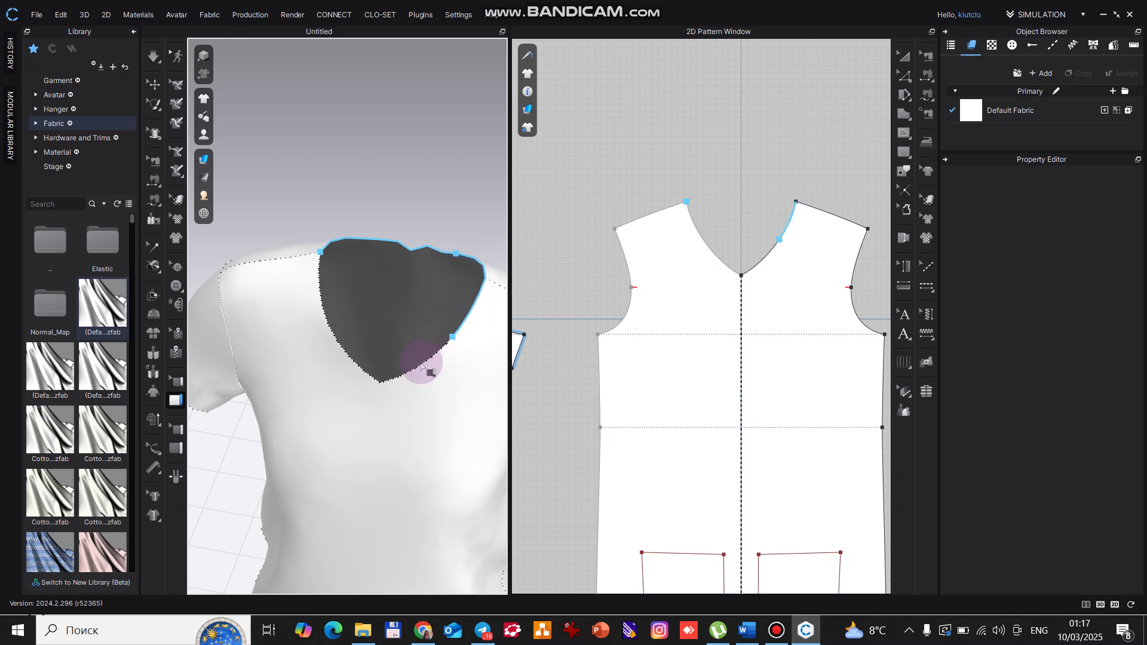
double_click(320, 256)
right_click_drag(401, 308, 406, 285)
scroll(383, 334, "up", 3)
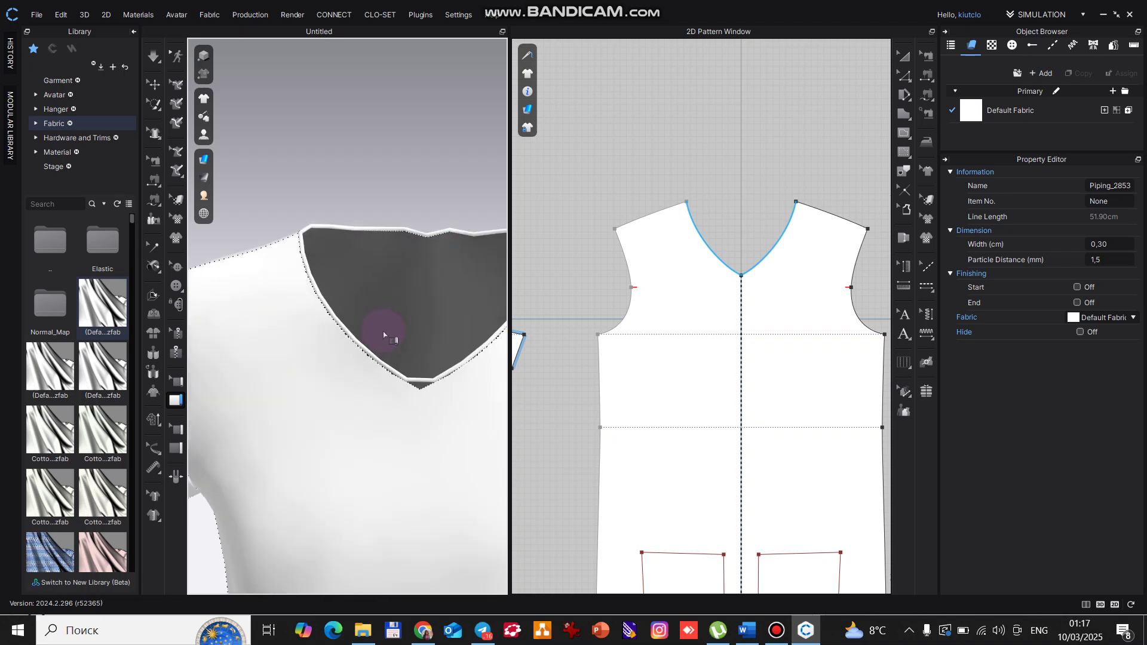
Run the simulation to settle the new neckline piping on the garment.
scroll(382, 343, "up", 3)
key("space")
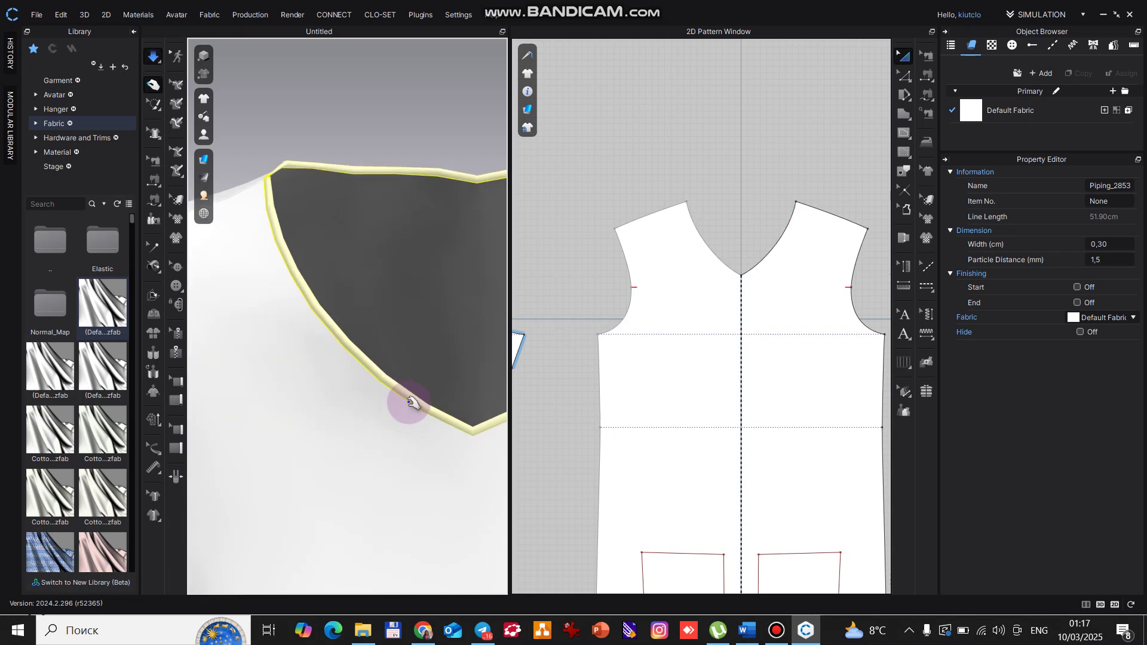
scroll(334, 328, "up", 5)
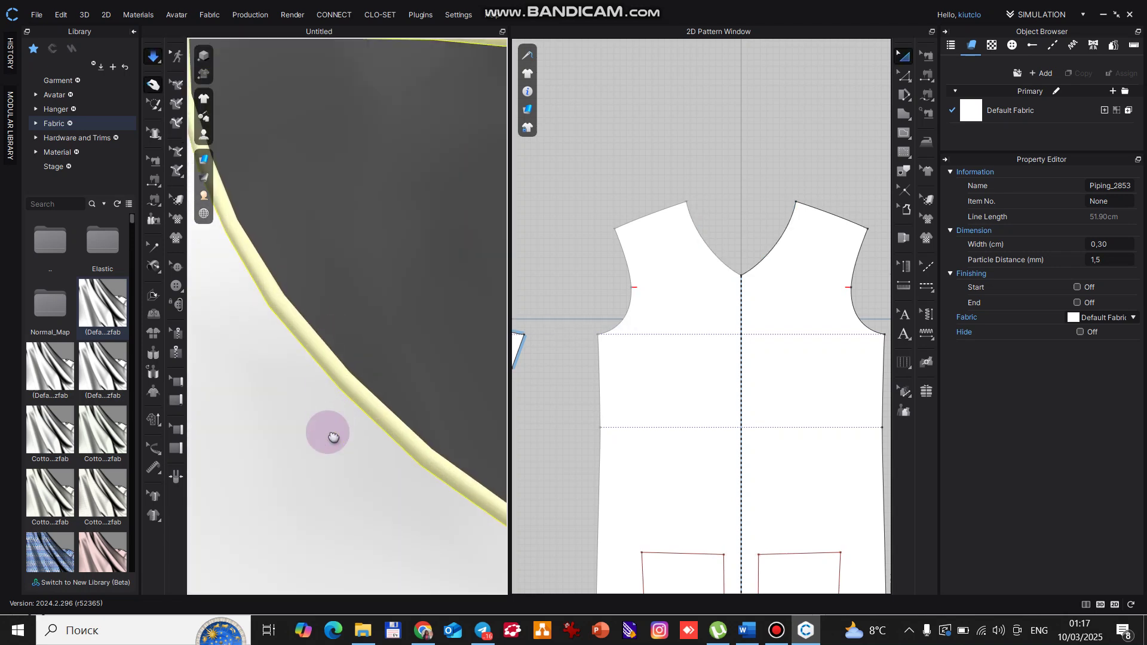
right_click_drag(333, 437, 310, 349)
key("space")
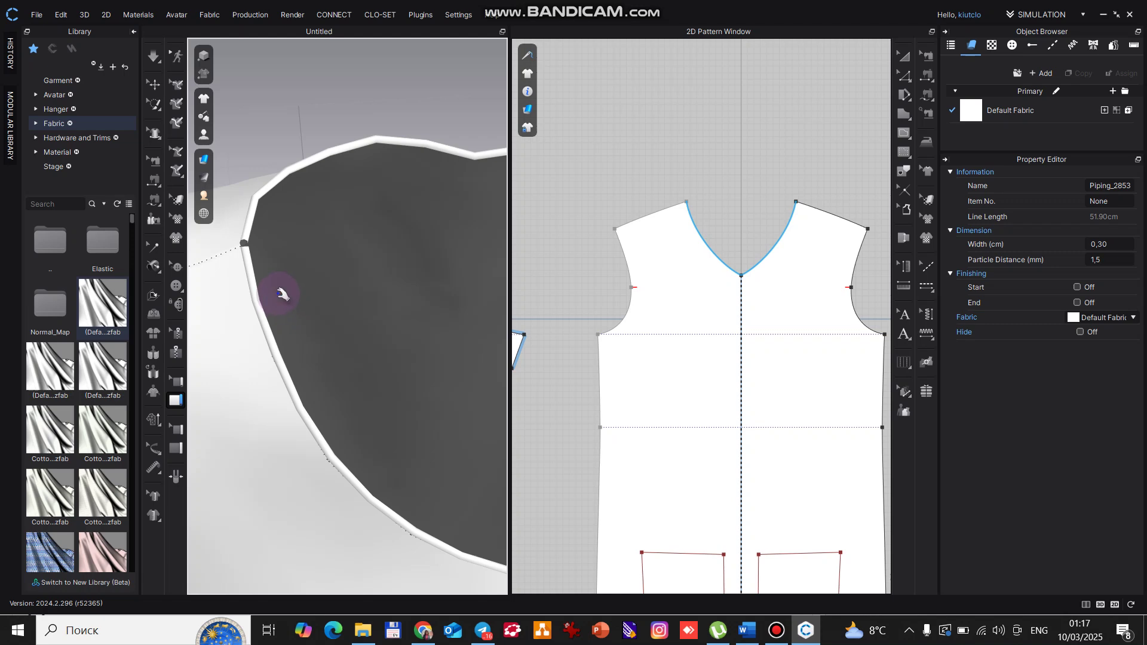
key("space")
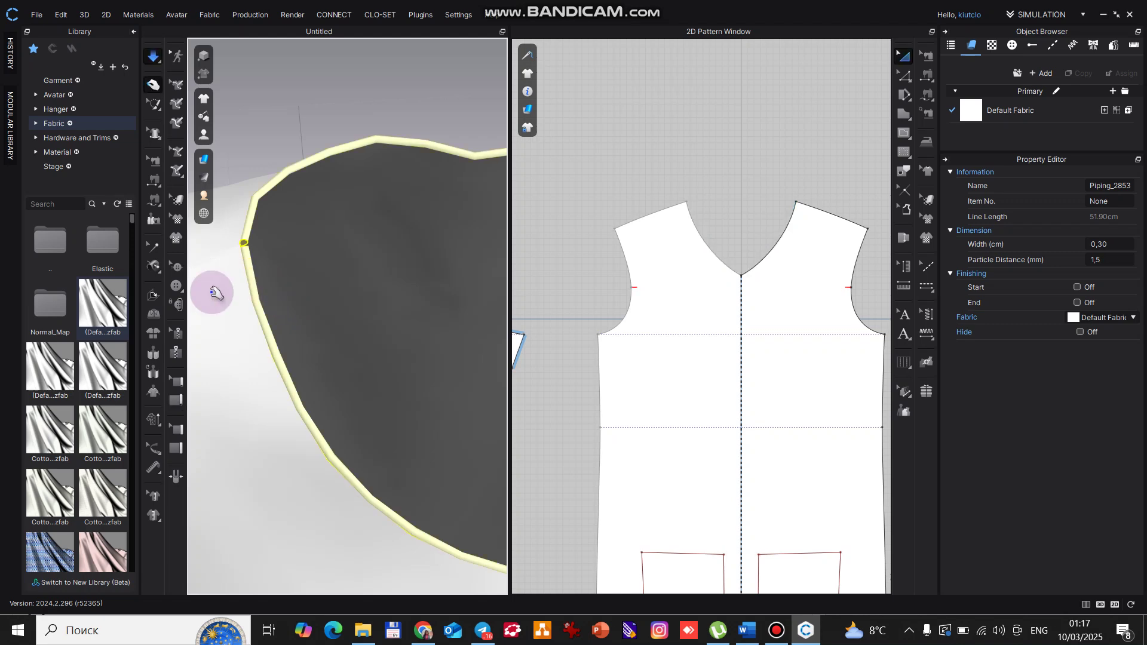
Set the neckline piping's width to 0.2 cm.
left_click(176, 380)
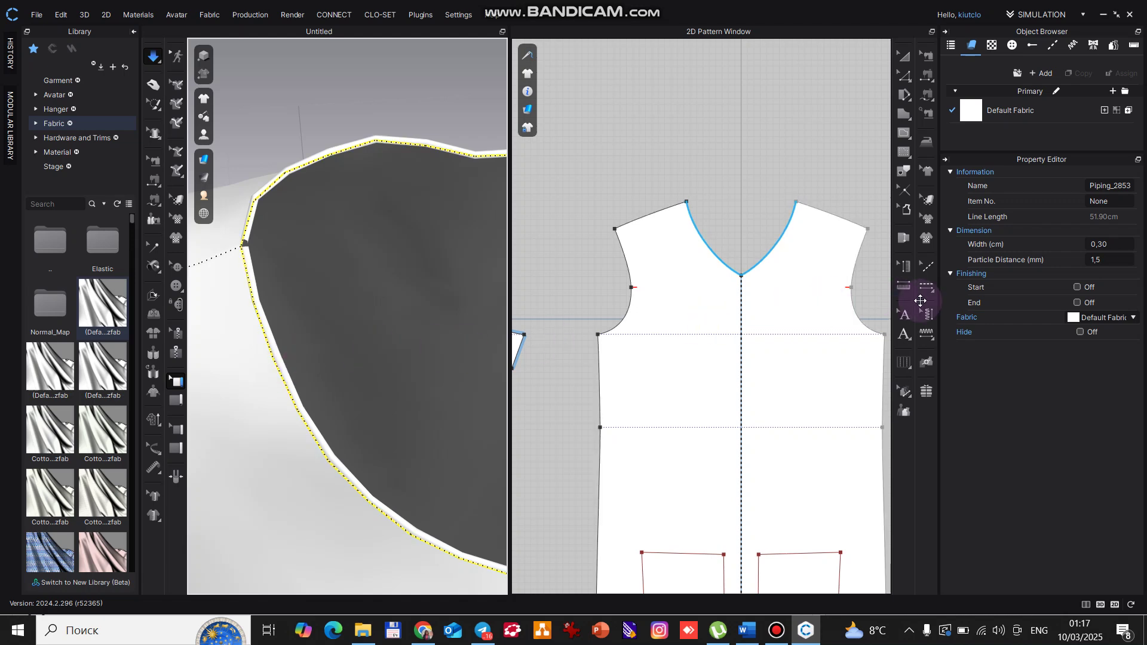
left_click(1121, 239)
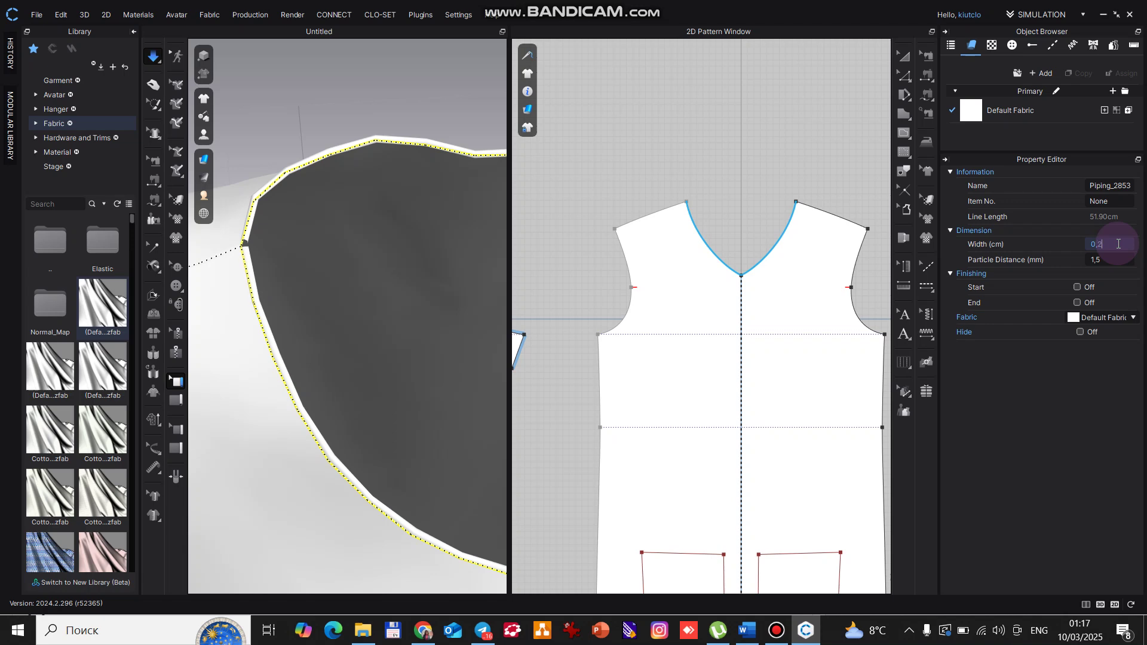
key("Return")
scroll(436, 325, "up", 1)
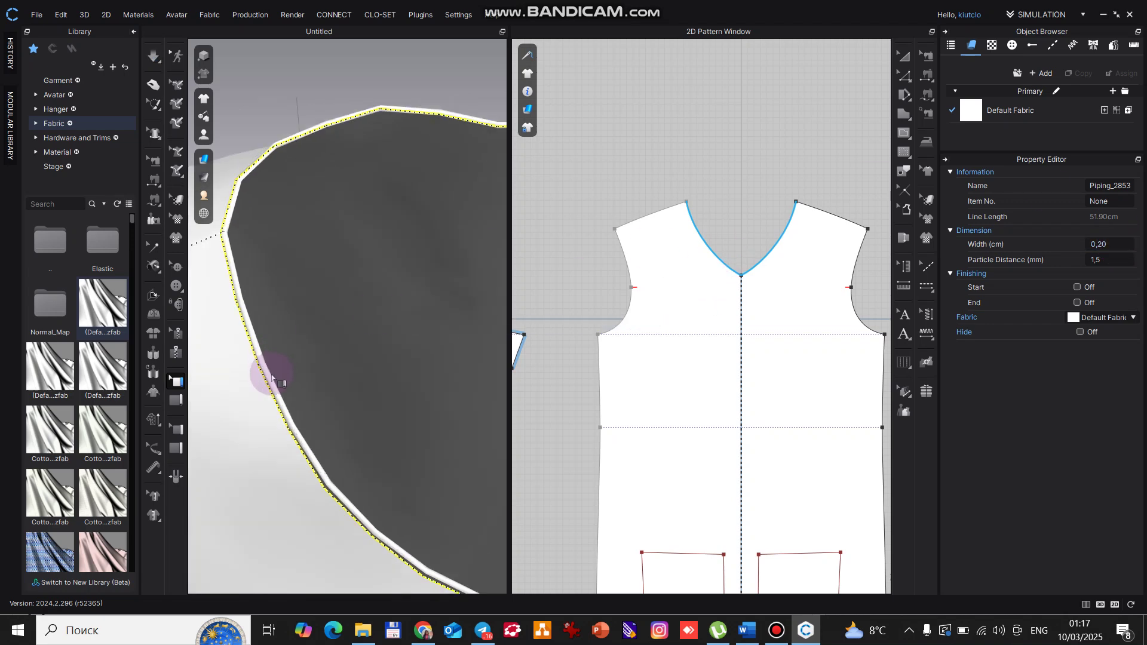
scroll(290, 377, "down", 3)
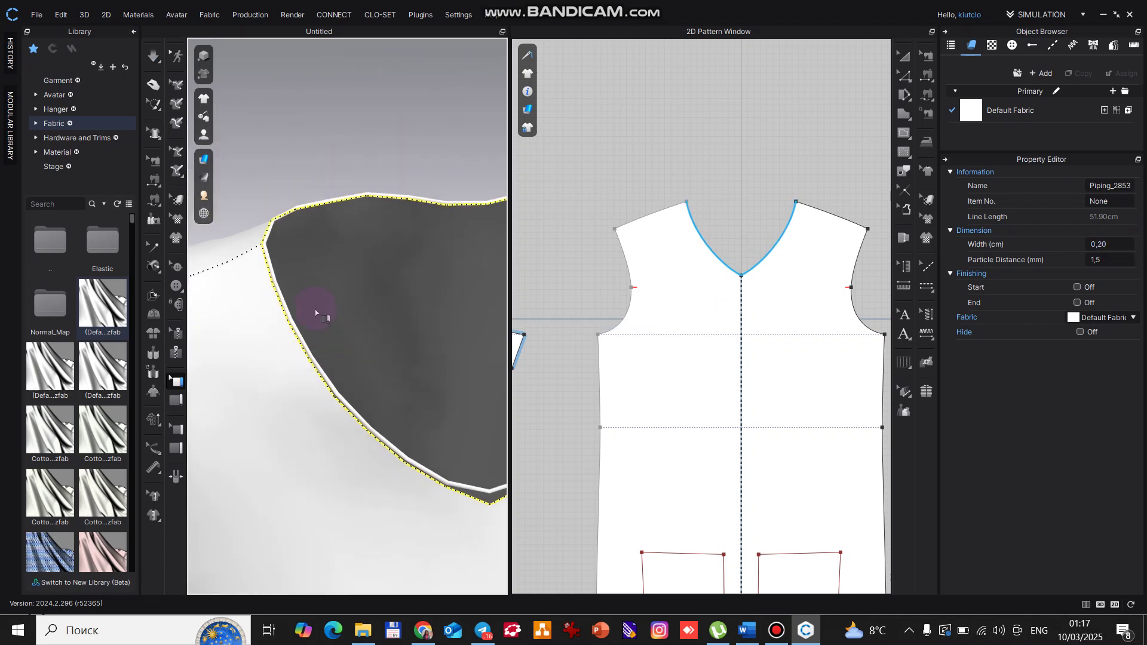
Simulate the garment with the narrower piping and check the point of the V-neckline up close.
middle_click_drag(315, 312, 279, 277)
key("space")
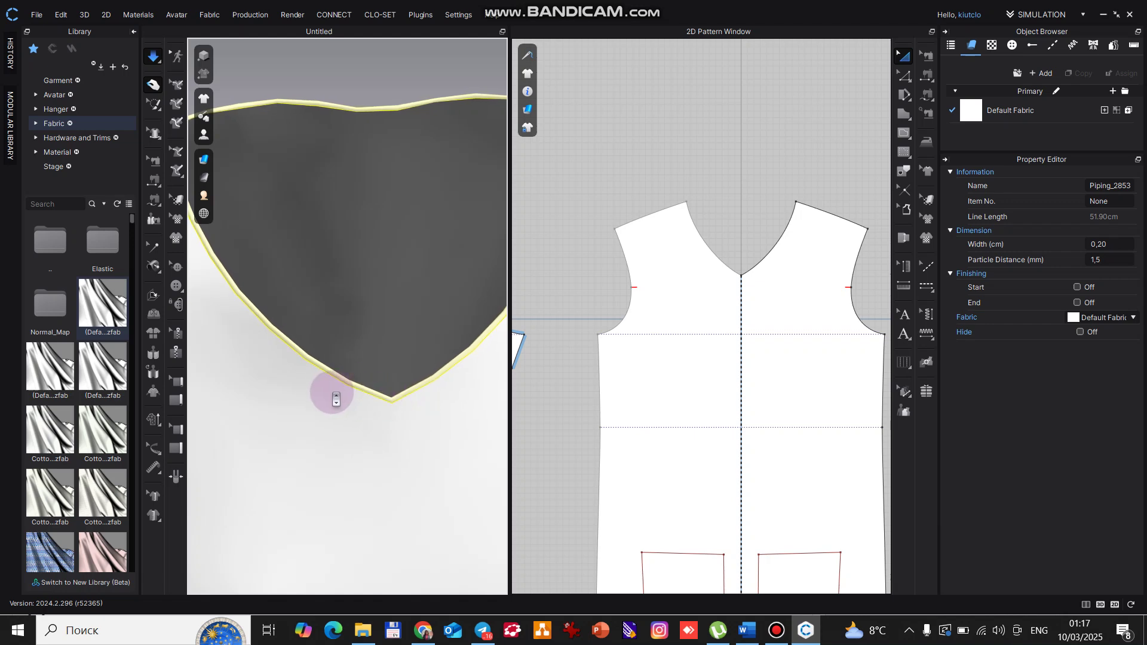
scroll(332, 393, "up", 4)
middle_click_drag(366, 409, 394, 327)
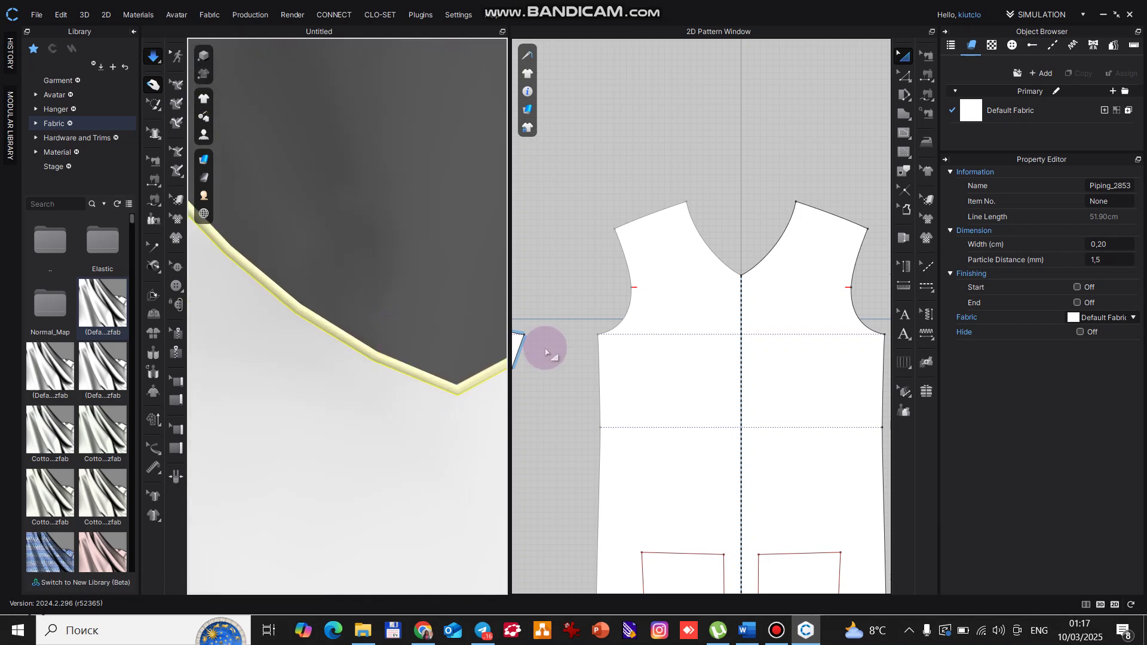
Add a new fabric, FABRIC 1, and set its base color to magenta CF0E68.
left_click(824, 305)
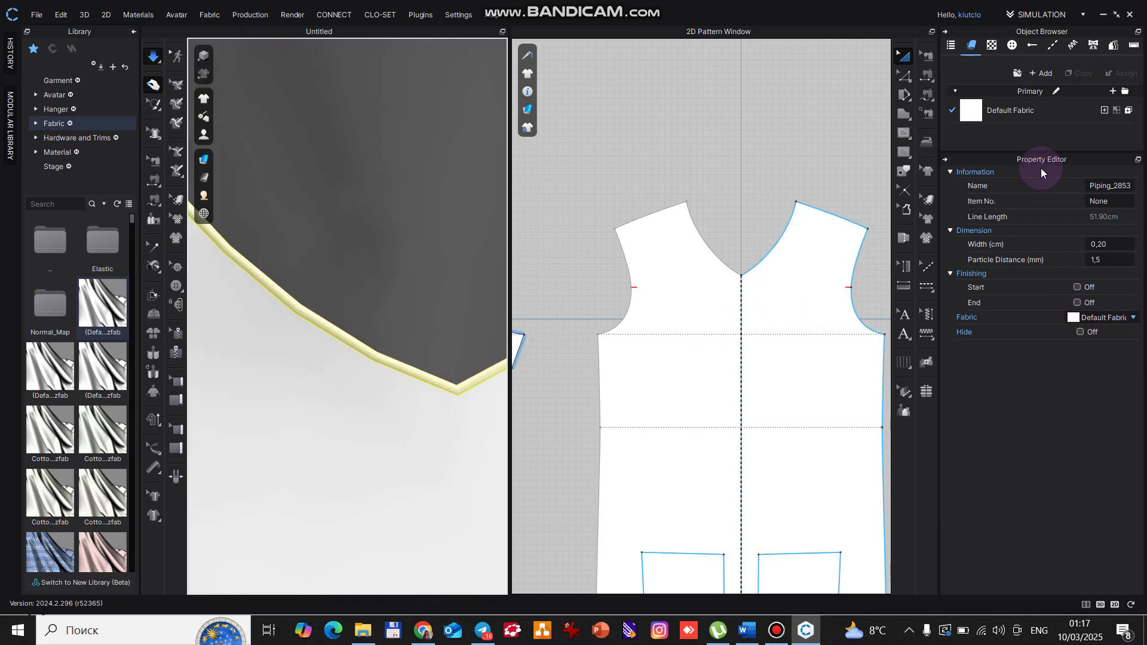
left_click(1037, 72)
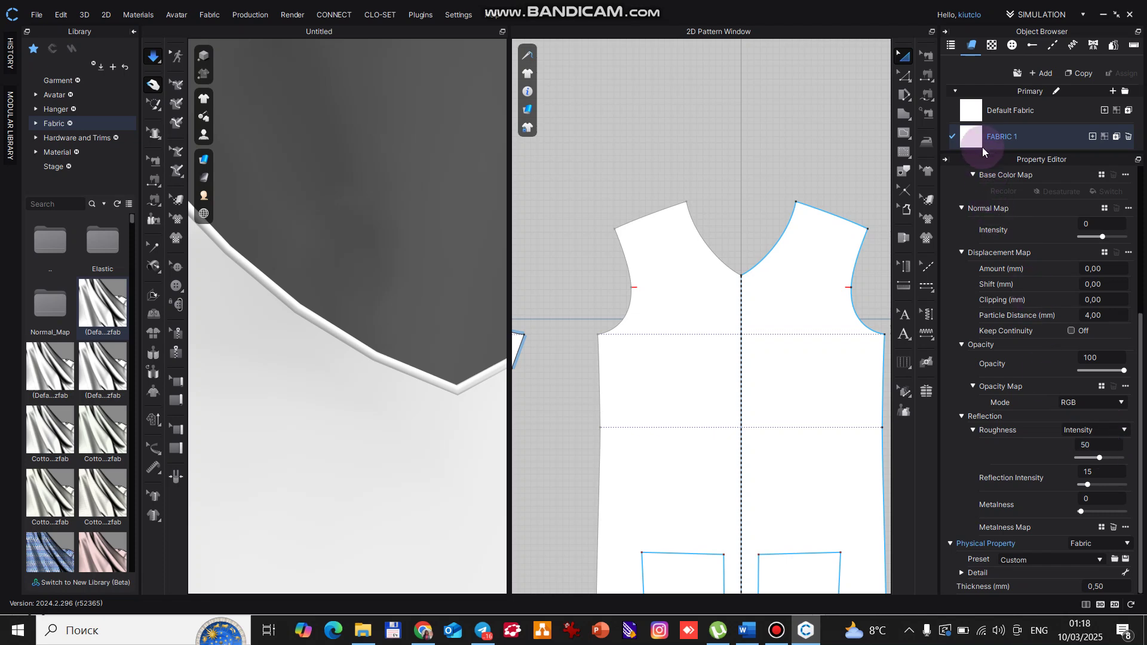
left_click(971, 129)
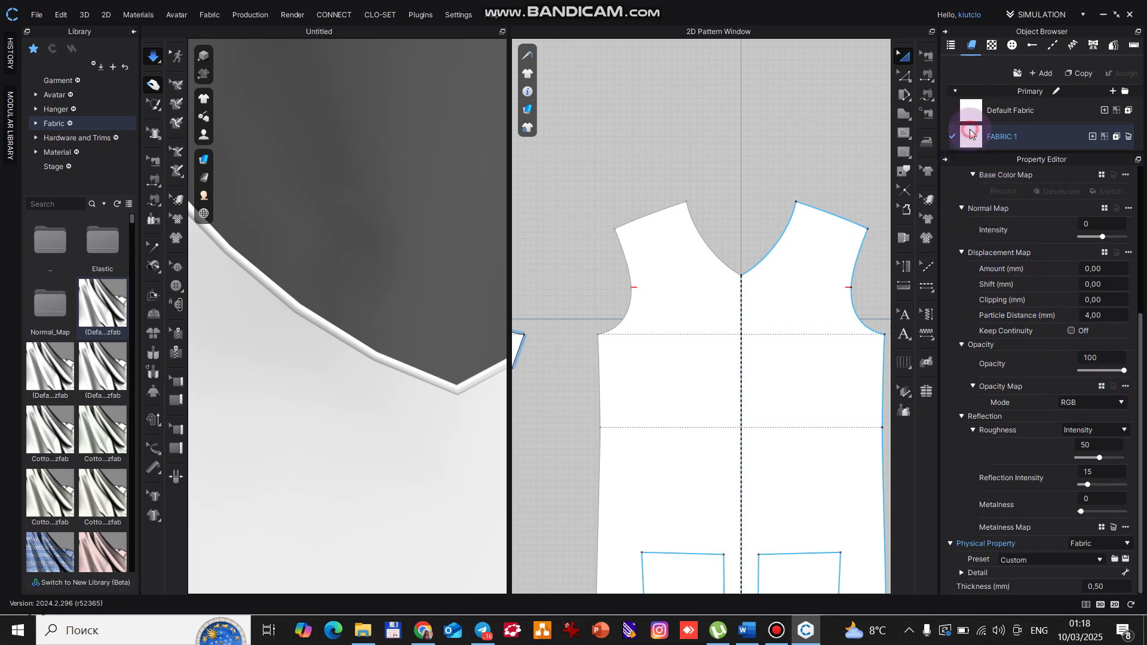
scroll(1096, 406, "up", 3)
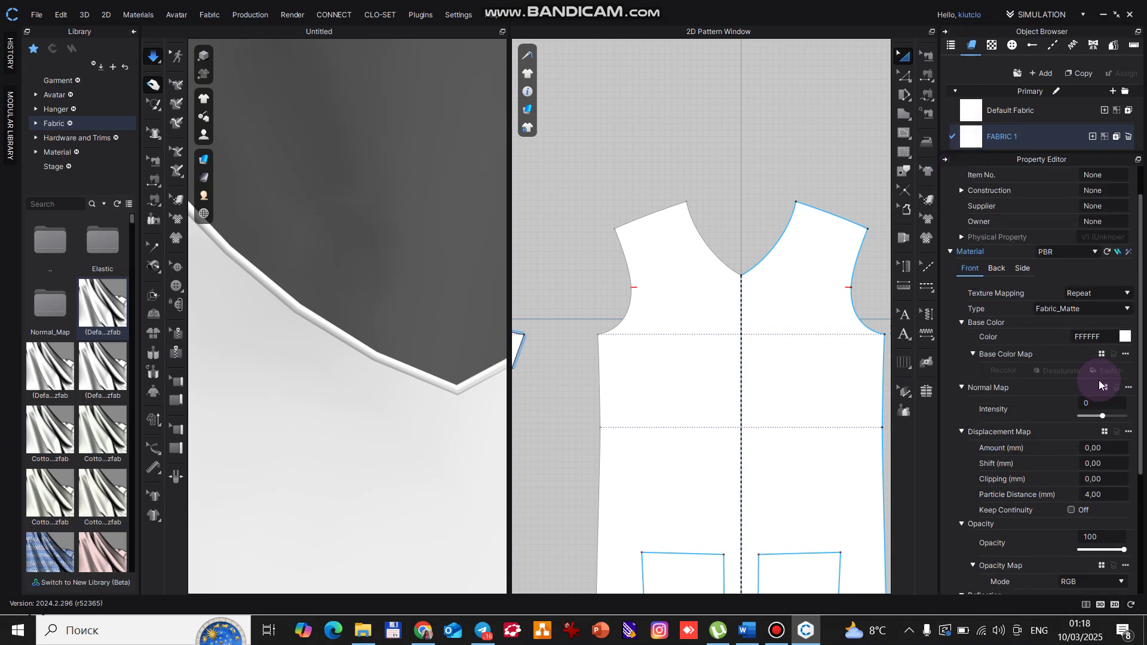
left_click(1125, 336)
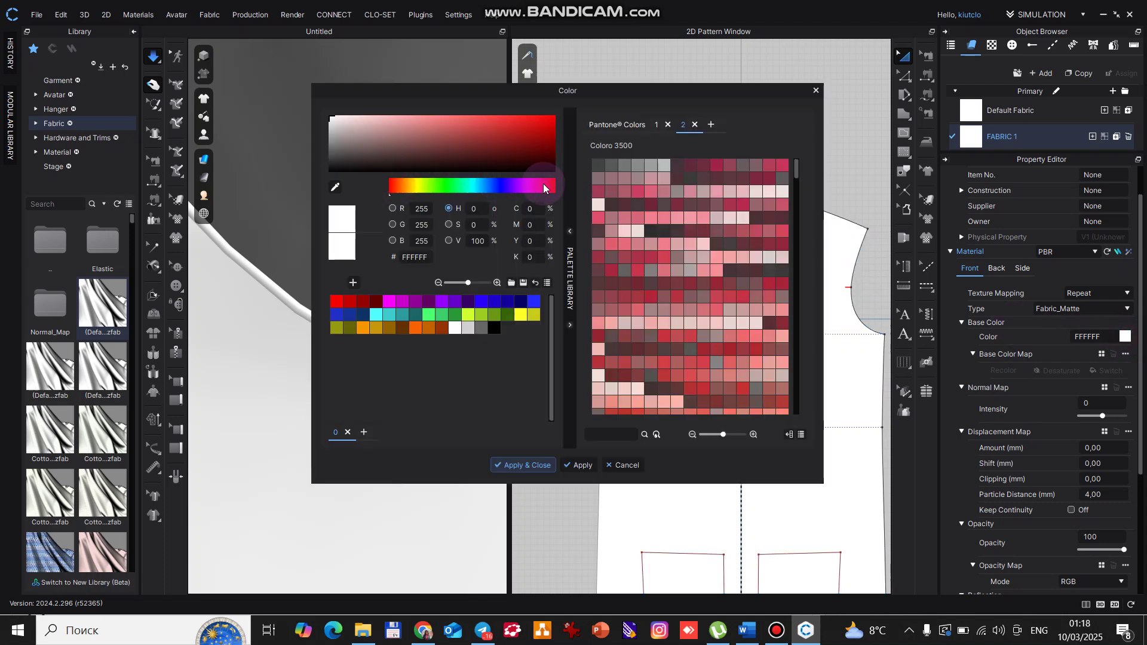
left_click(534, 136)
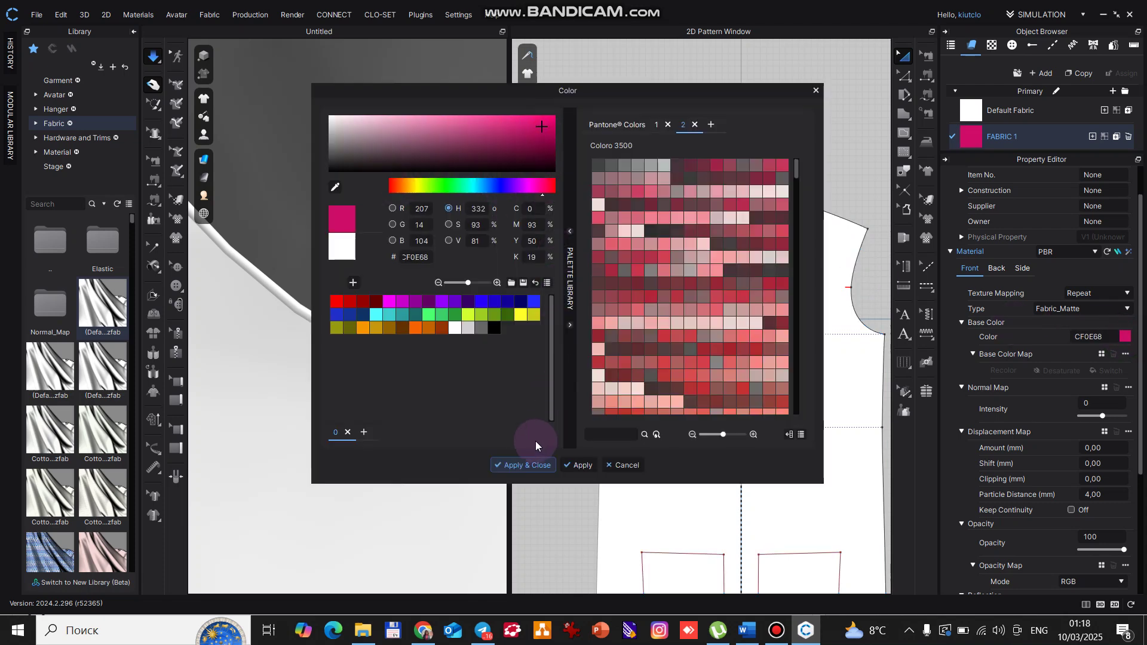
left_click(525, 464)
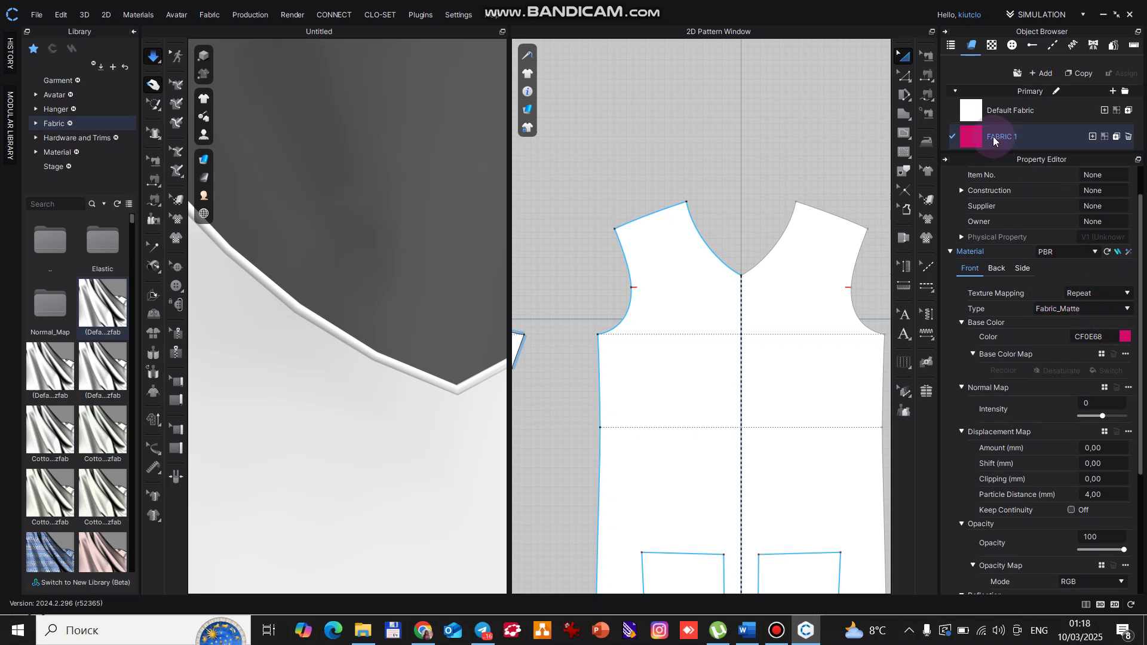
Assign FABRIC 1 to the neckline piping.
left_click(361, 357)
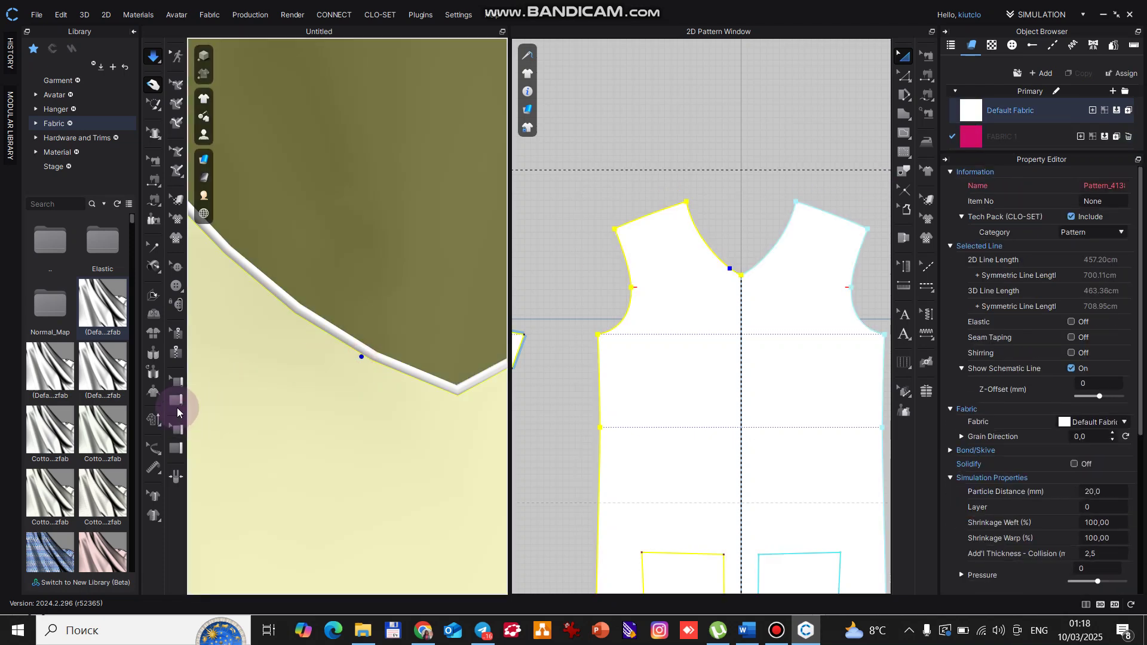
left_click(178, 382)
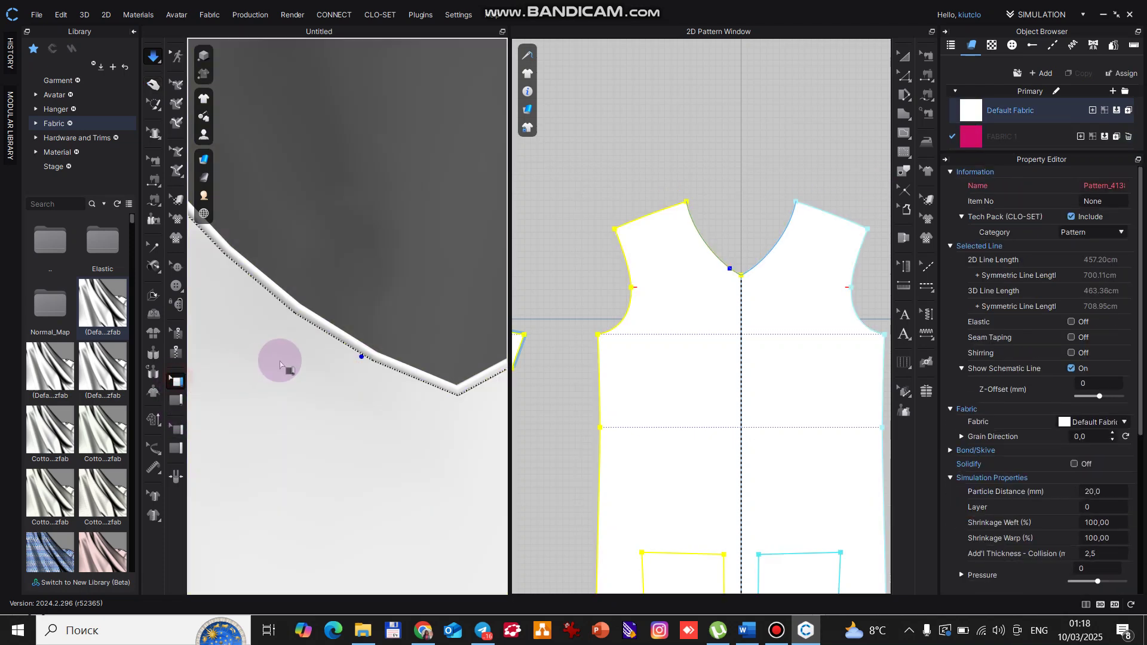
left_click(336, 341)
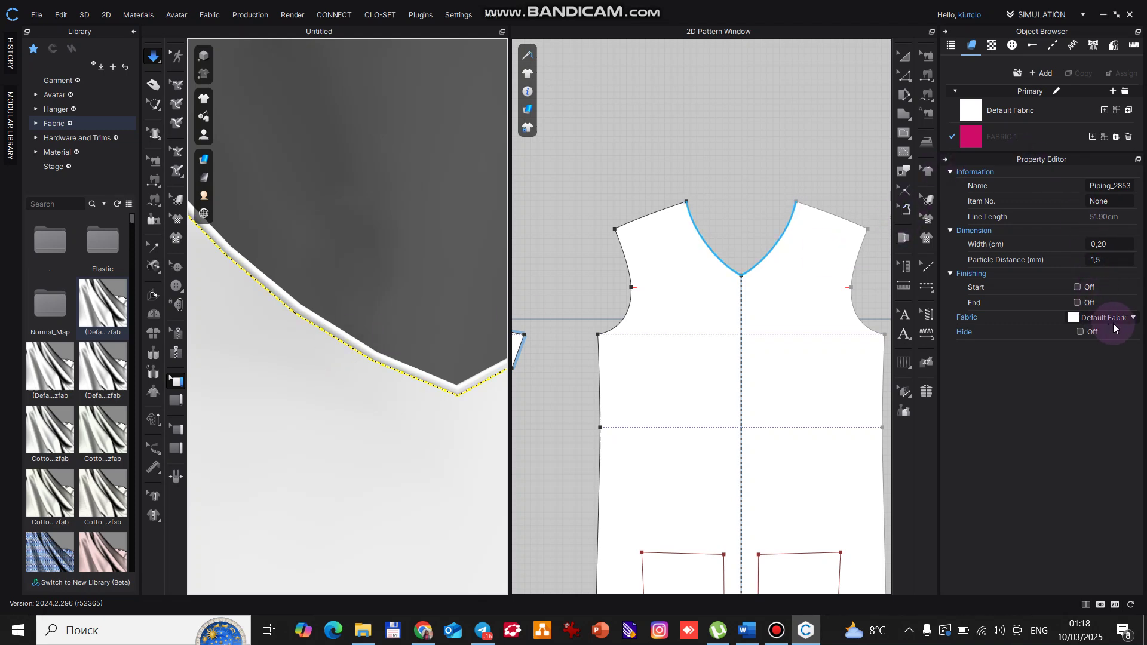
left_click(1133, 317)
left_click(1097, 351)
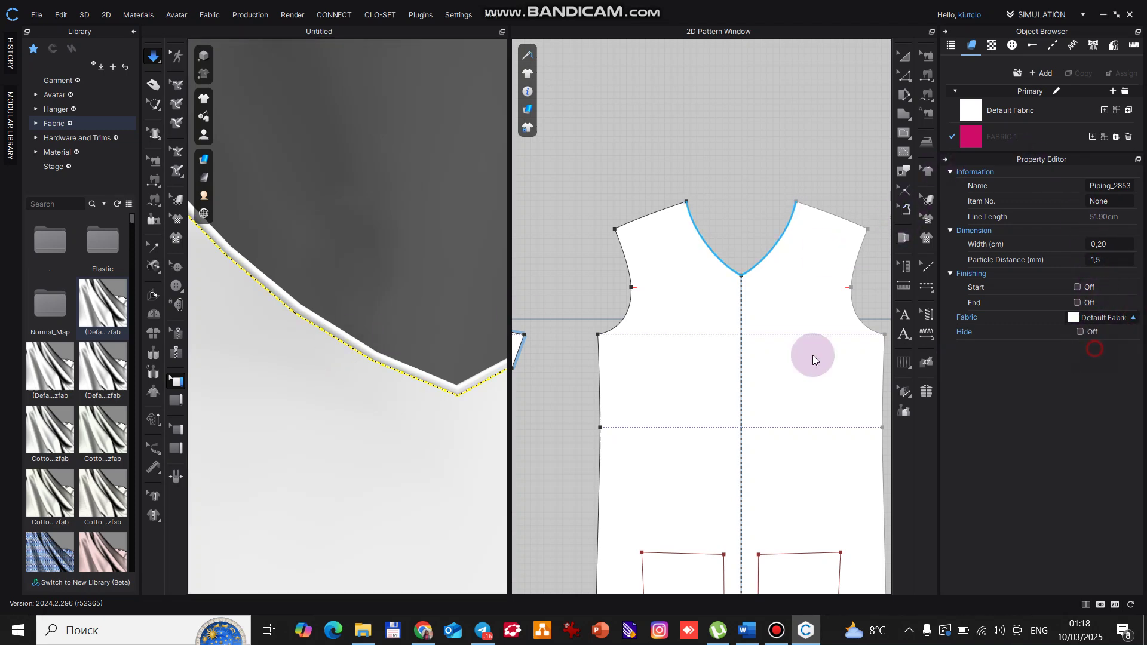
scroll(341, 373, "down", 2)
scroll(337, 365, "down", 4)
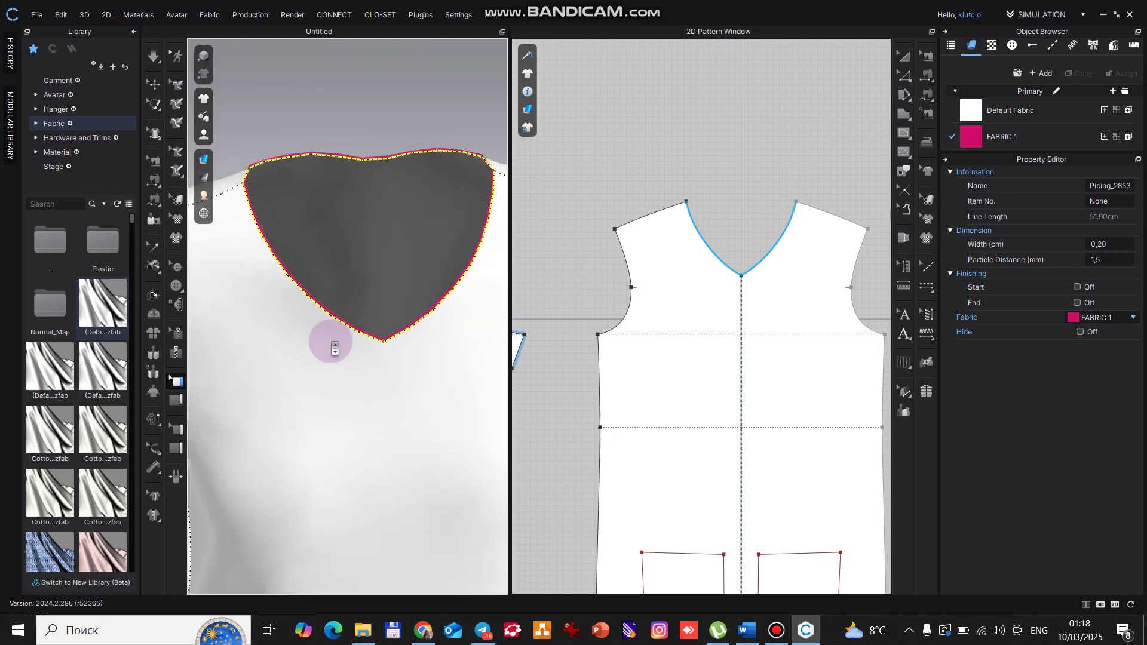
Simulate the garment with the magenta piping and bring all pattern pieces into view in the 2D window.
key("space")
scroll(361, 326, "up", 1)
scroll(365, 333, "up", 3)
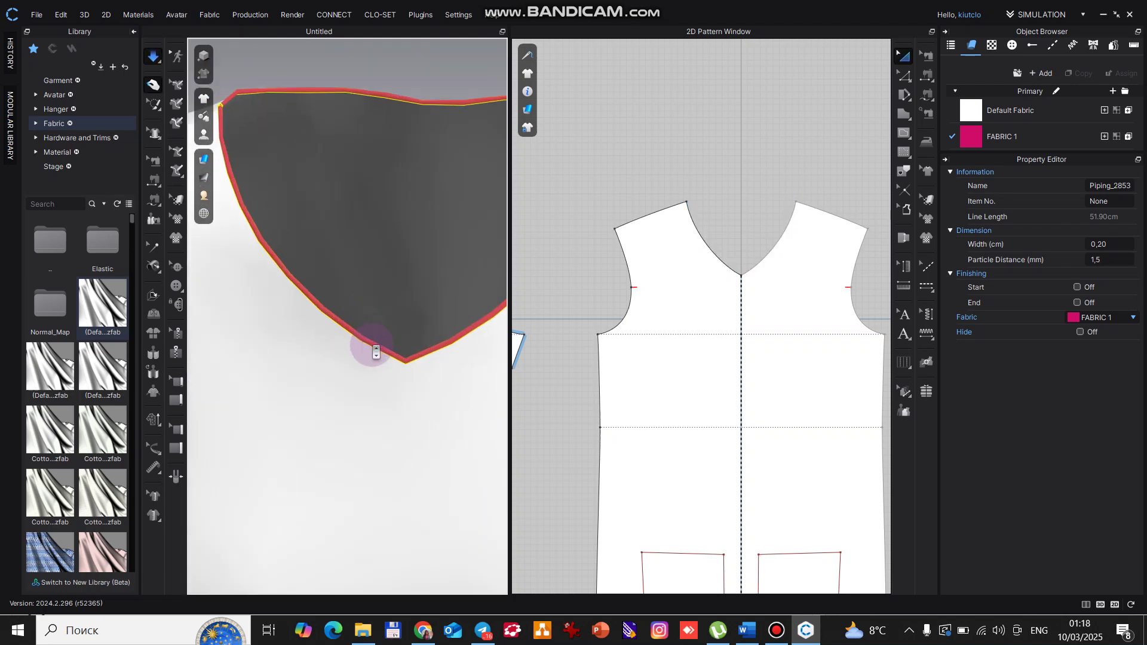
scroll(403, 362, "down", 1)
scroll(397, 333, "down", 3)
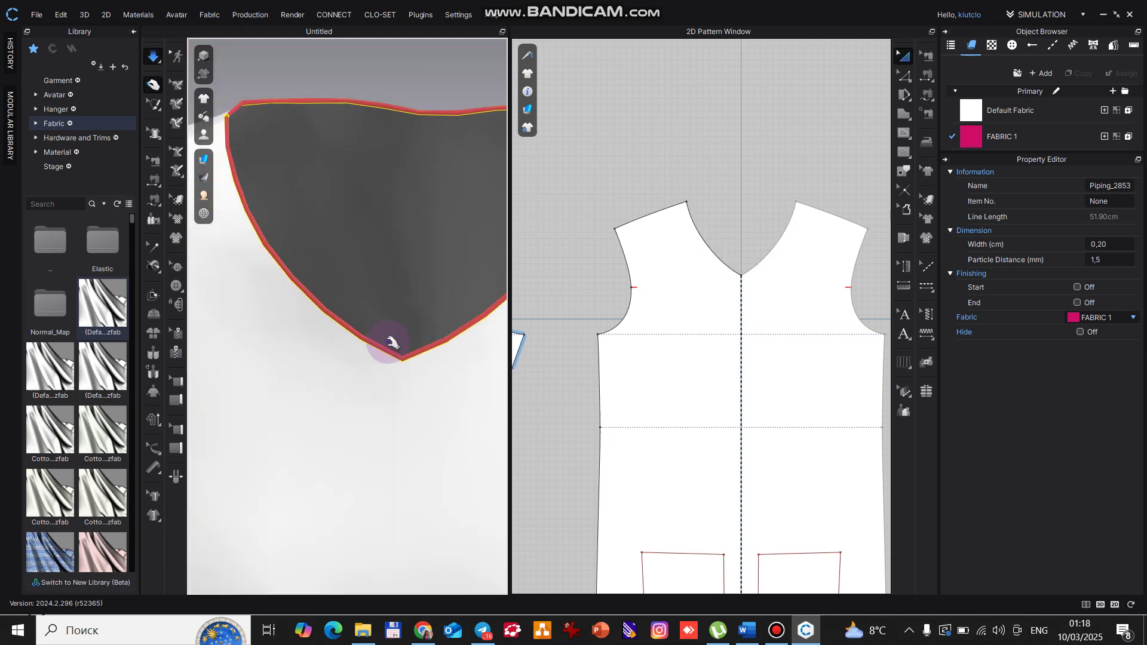
scroll(793, 312, "down", 5)
scroll(792, 310, "down", 1)
middle_click_drag(791, 310, 679, 293)
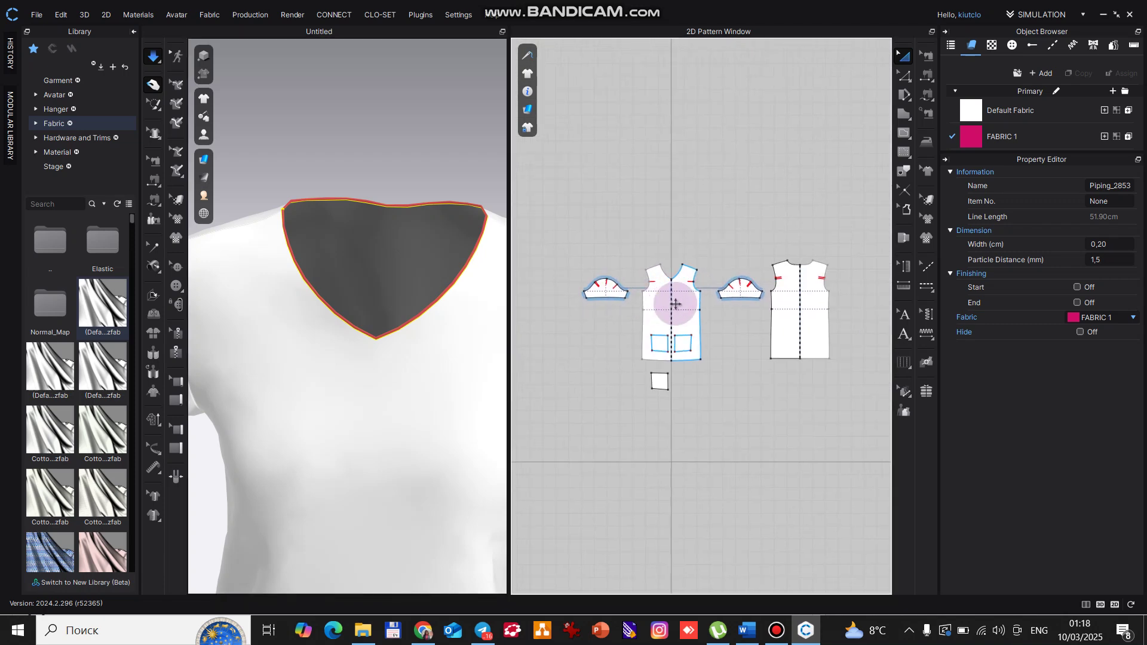
Switch to the Print Layout workspace and examine the pattern pieces laid out for the Default Fabric.
left_click(1040, 15)
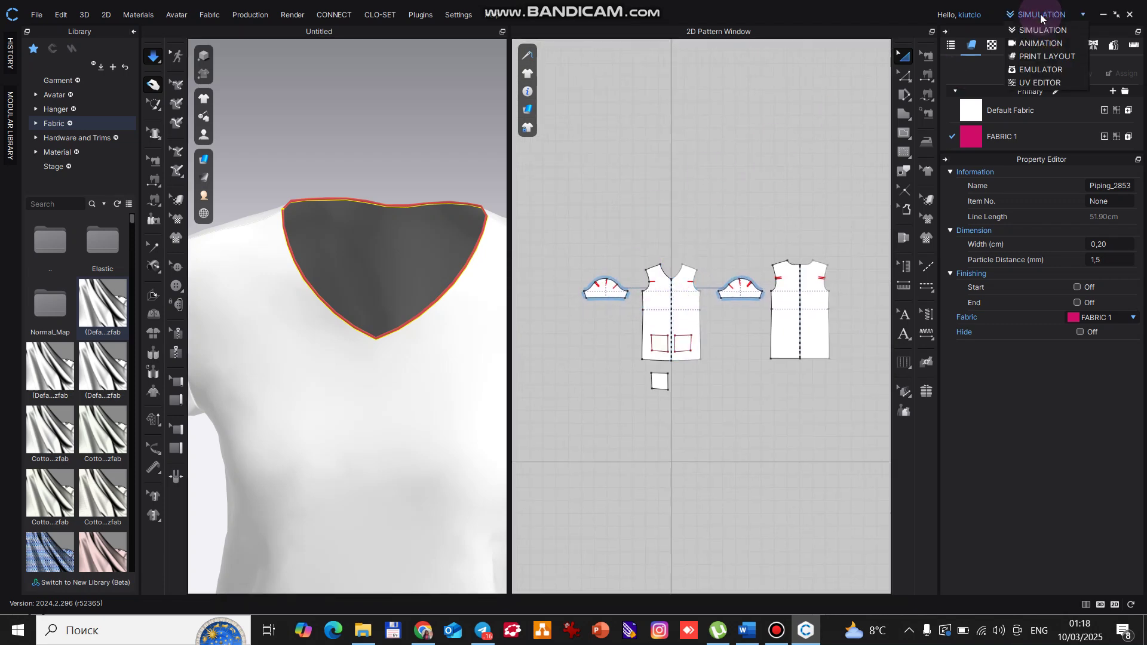
left_click(1059, 56)
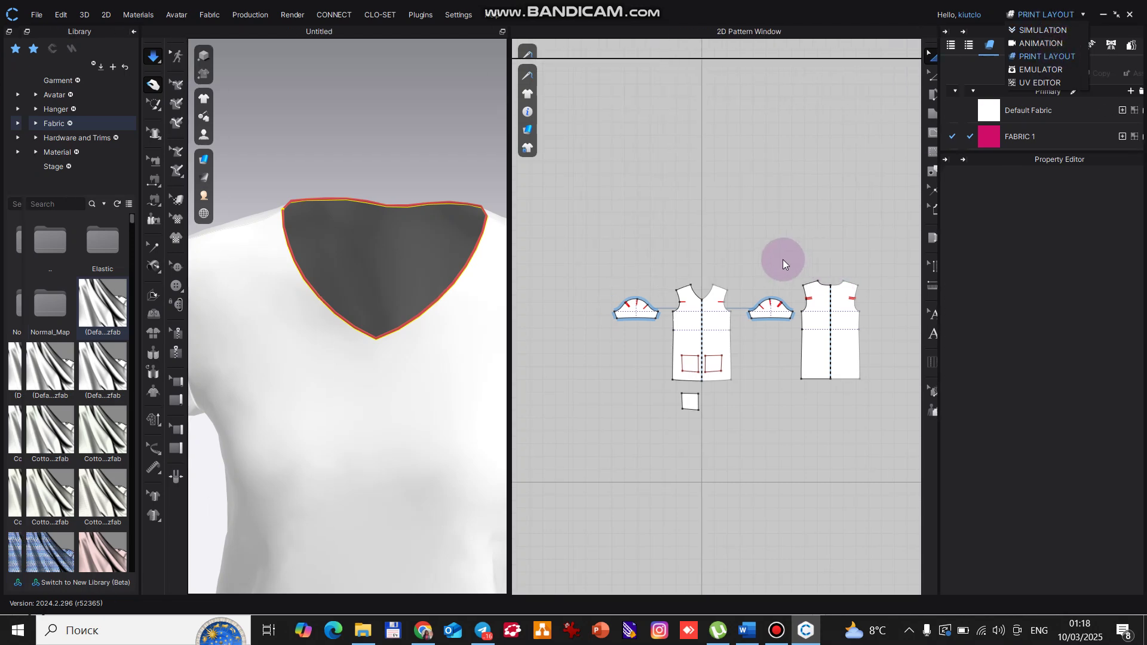
scroll(681, 263, "down", 5)
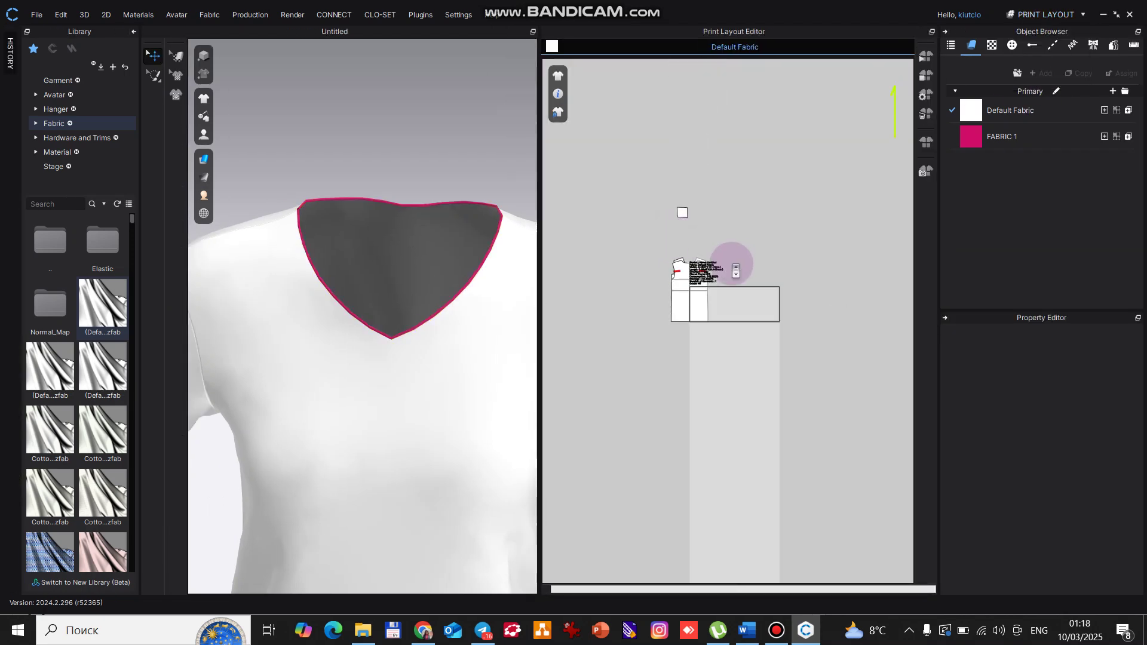
scroll(730, 260, "up", 4)
scroll(720, 323, "up", 5)
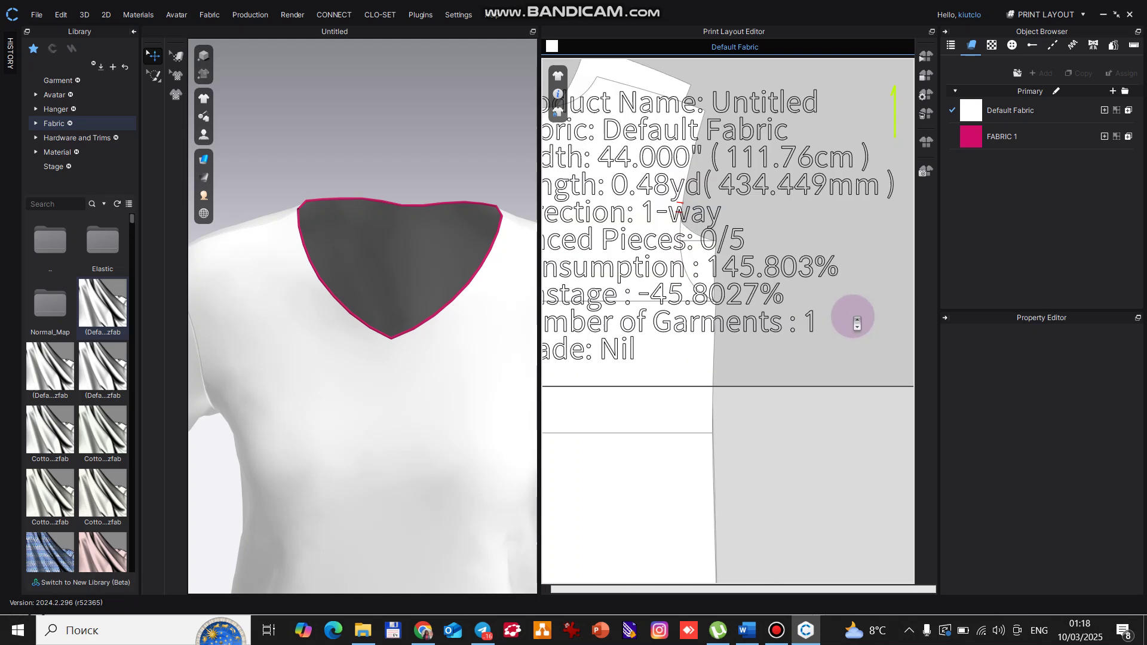
scroll(856, 306, "down", 3)
Spread the overlapping pattern pieces apart in the print layout, placing the front piece beside the fabric roll.
left_click(671, 254)
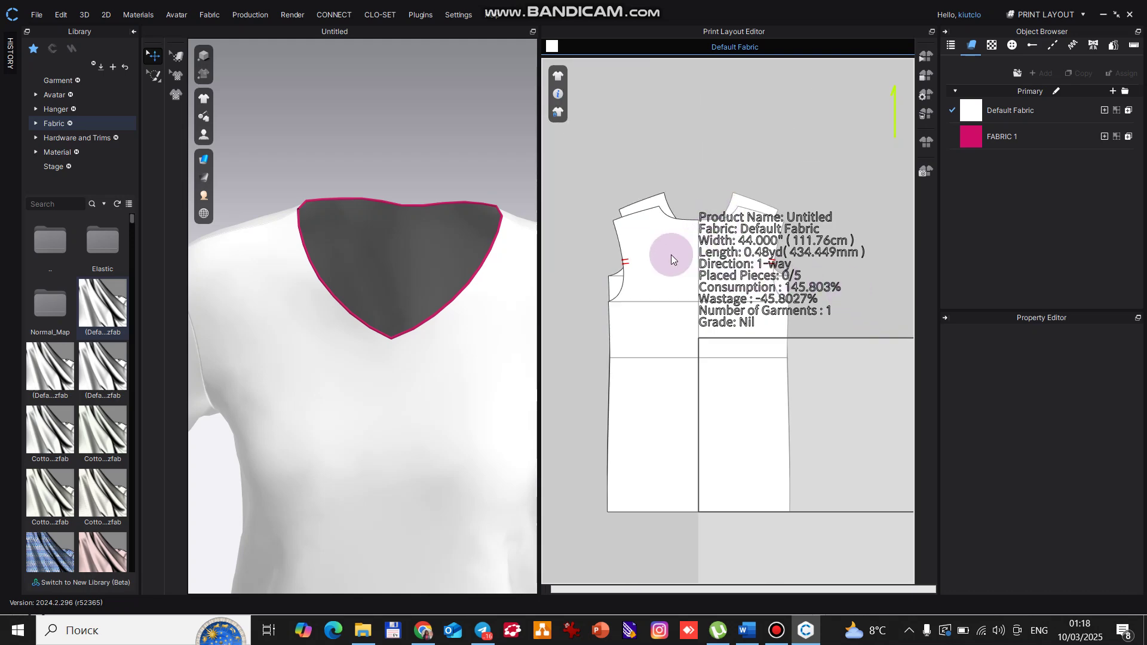
left_click_drag(728, 273, 801, 269)
left_click_drag(669, 263, 627, 225)
scroll(692, 312, "down", 3)
left_click_drag(687, 327, 616, 430)
scroll(734, 257, "down", 5)
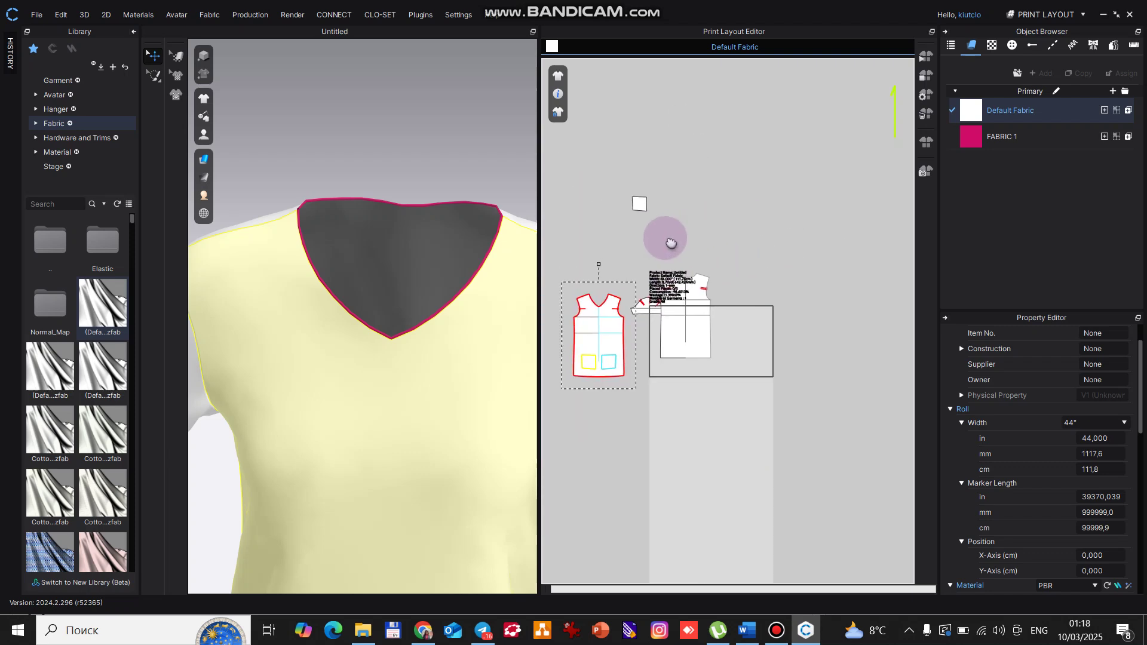
Return to the Simulation workspace and view the garment with its finished neckline piping.
left_click(1049, 16)
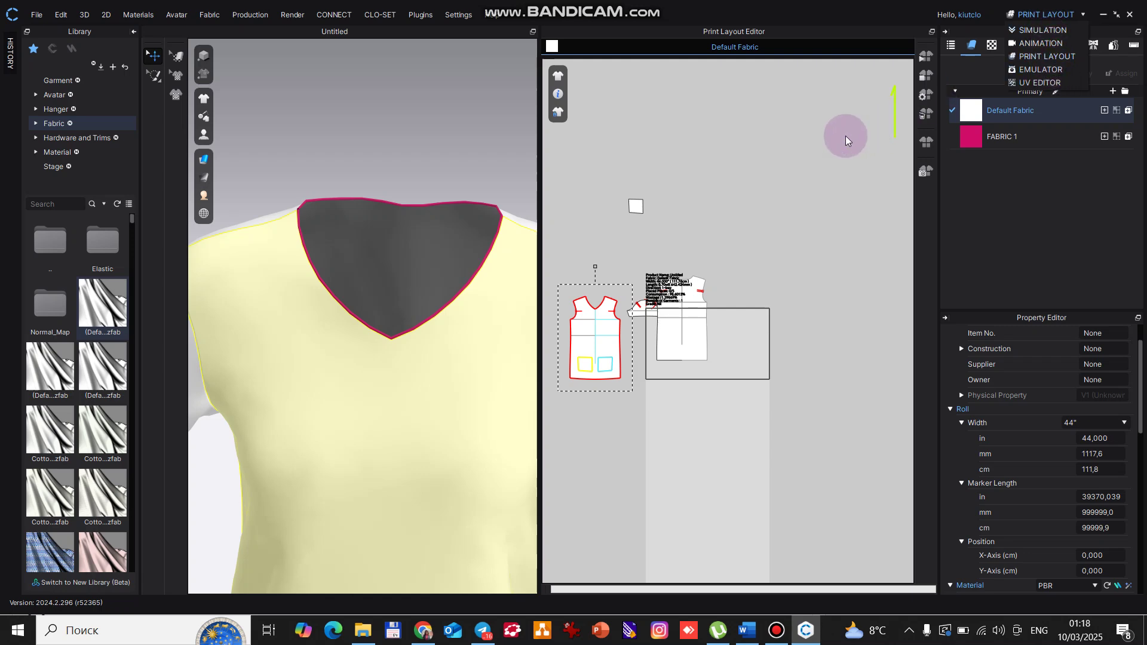
left_click(825, 145)
left_click(1033, 21)
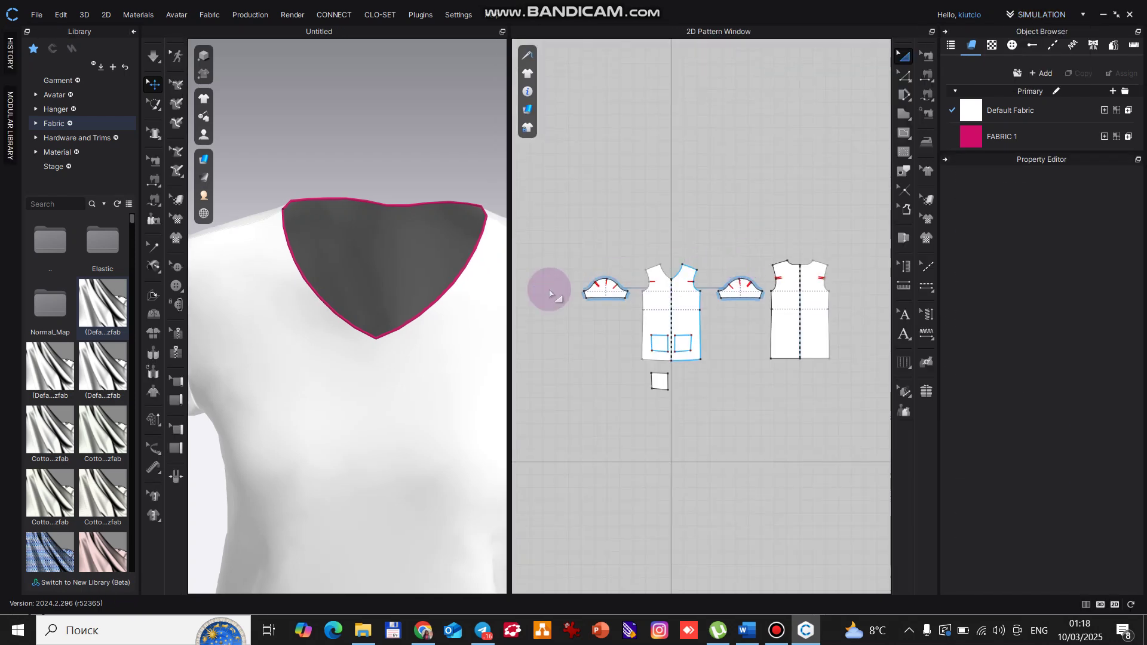
scroll(371, 319, "up", 2)
scroll(388, 326, "down", 2)
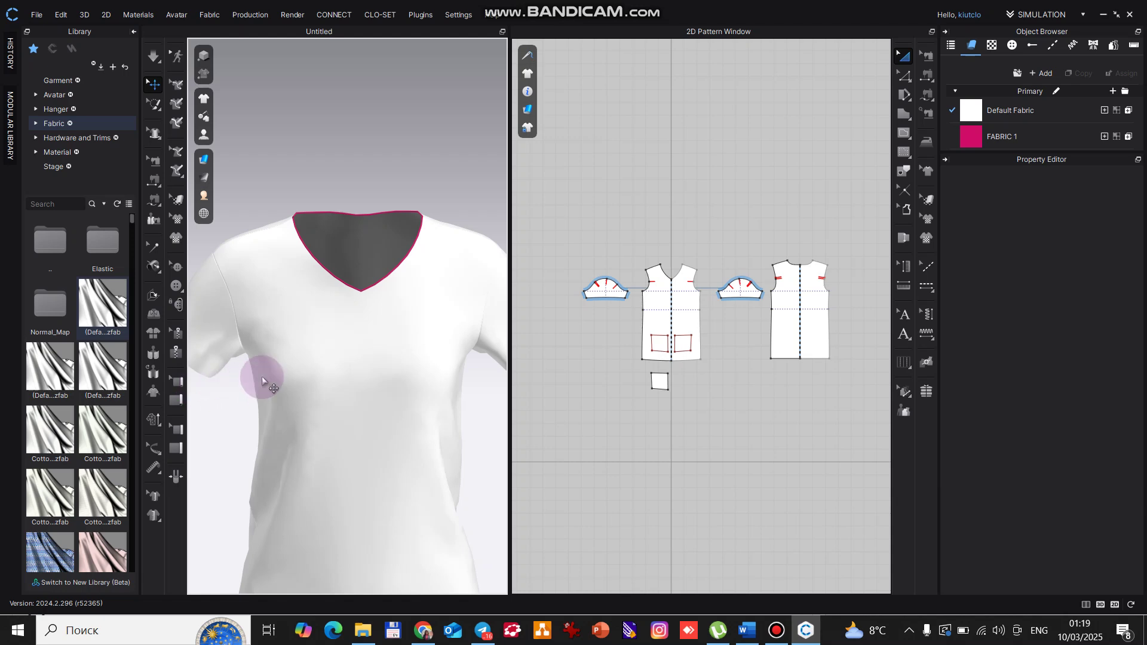
left_click(776, 630)
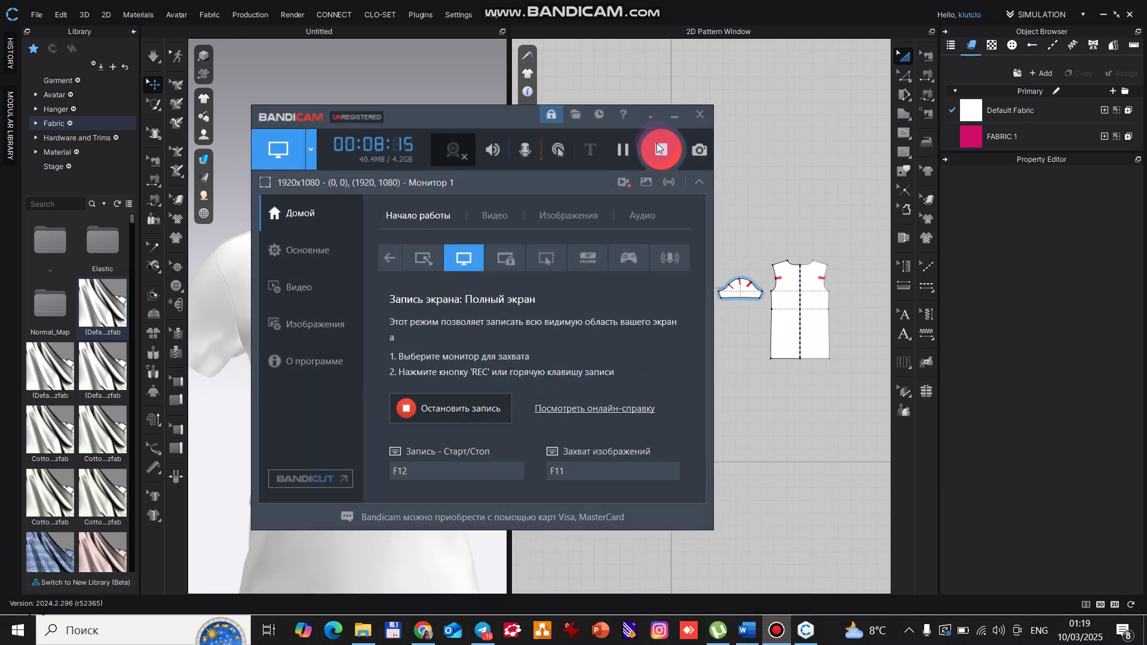